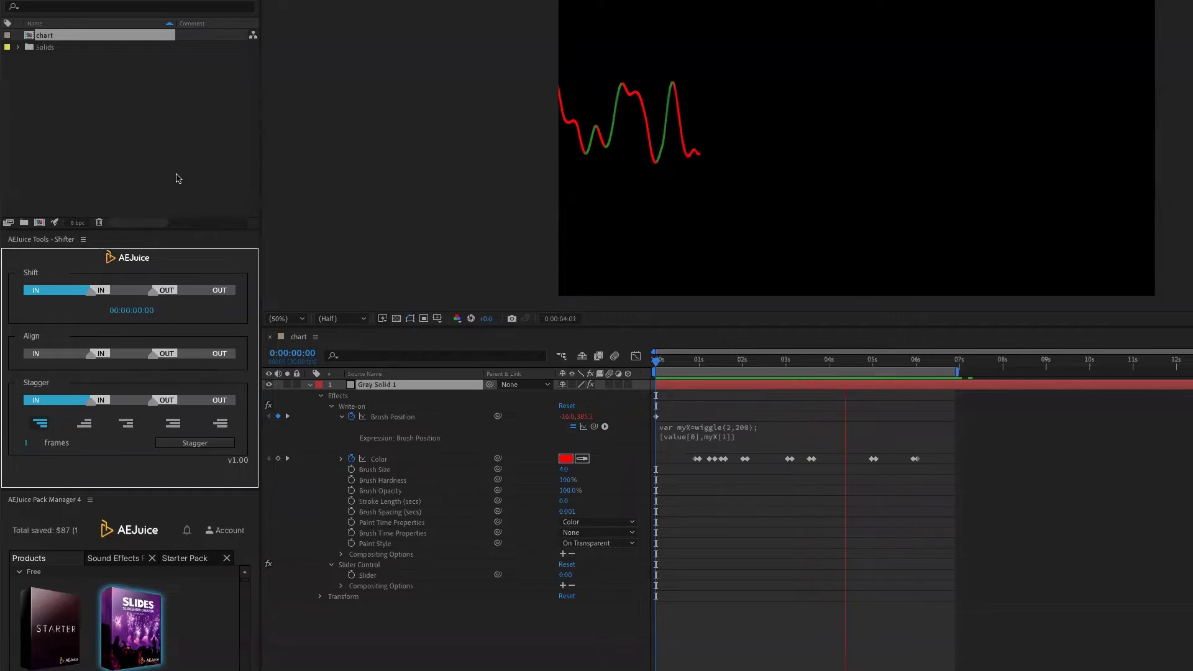
# Step: Create Comp 1 at 1920×1080, 30 fps, 0:00:18:00 duration with a black background
pyautogui.click(176, 178)
pyautogui.click(39, 222)
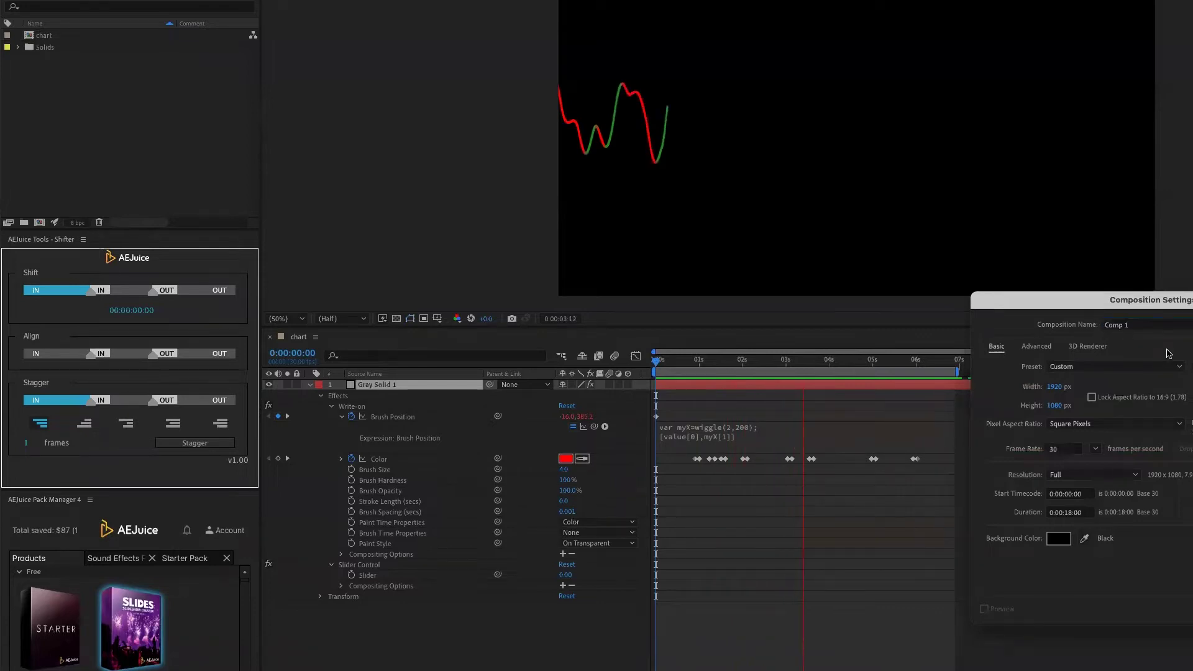
pyautogui.press('Return')
# Step: Add a full-frame gray solid layer to Comp 1 with default settings
pyautogui.rightClick(391, 483)
pyautogui.moveTo(445, 491)
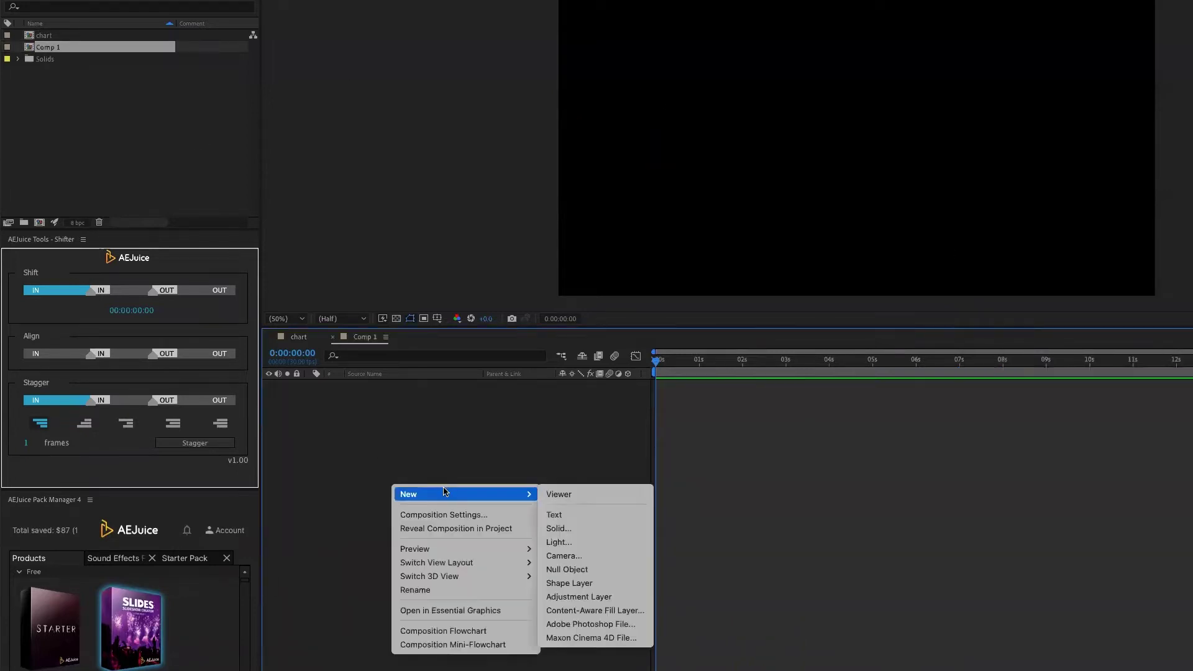
pyautogui.click(558, 528)
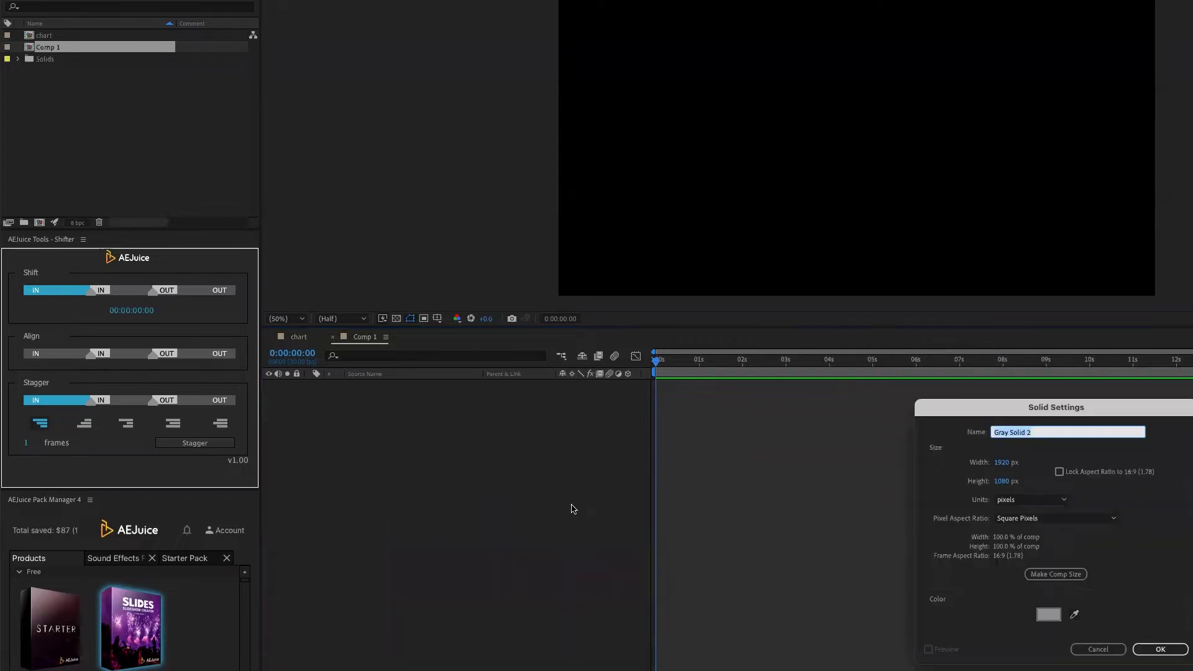
pyautogui.click(1155, 648)
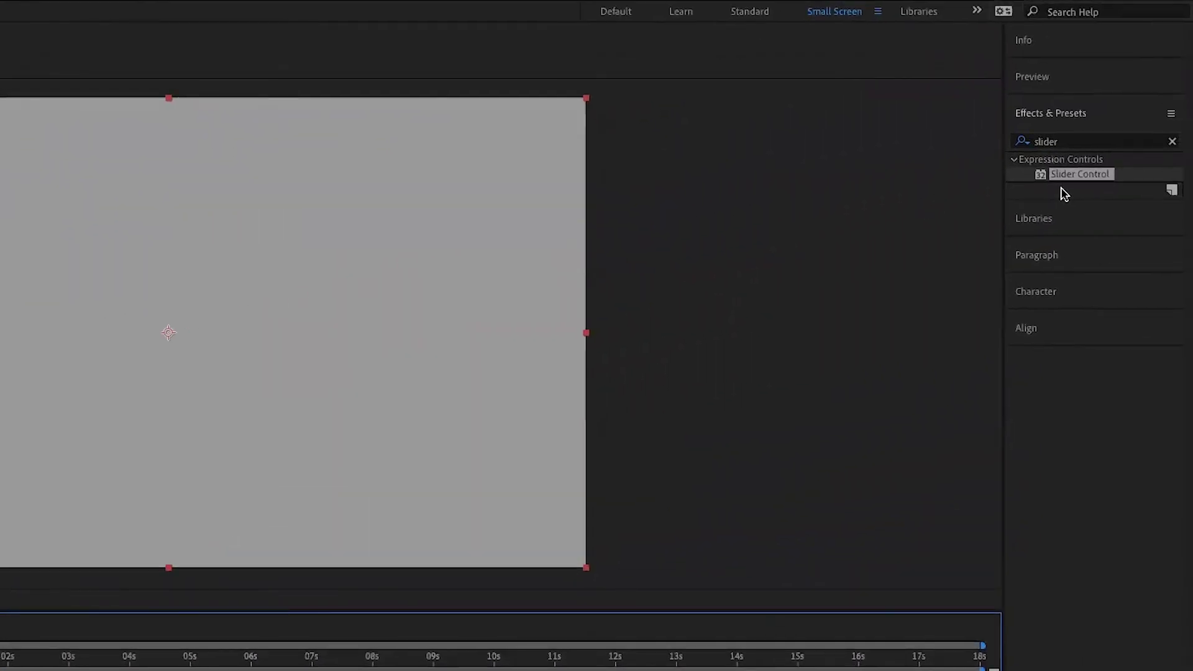
# Step: Find the Write-on effect by searching 'write' and apply it to the gray solid
pyautogui.click(1065, 144)
pyautogui.write('w')
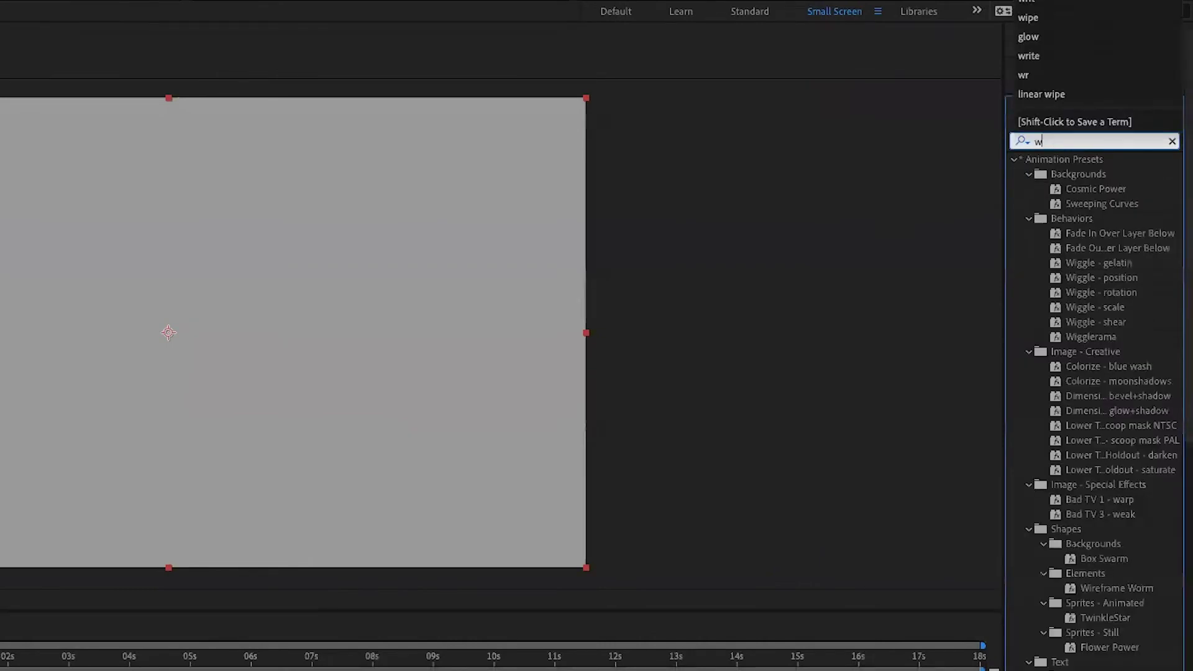
pyautogui.write('rite')
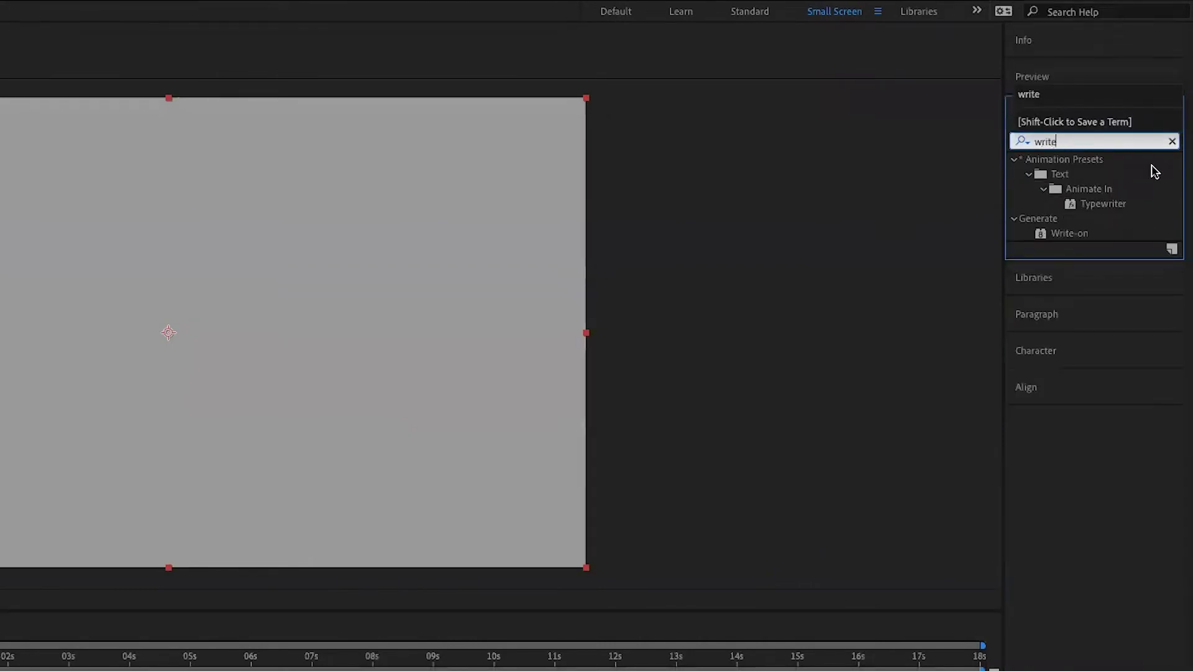
pyautogui.click(1077, 235)
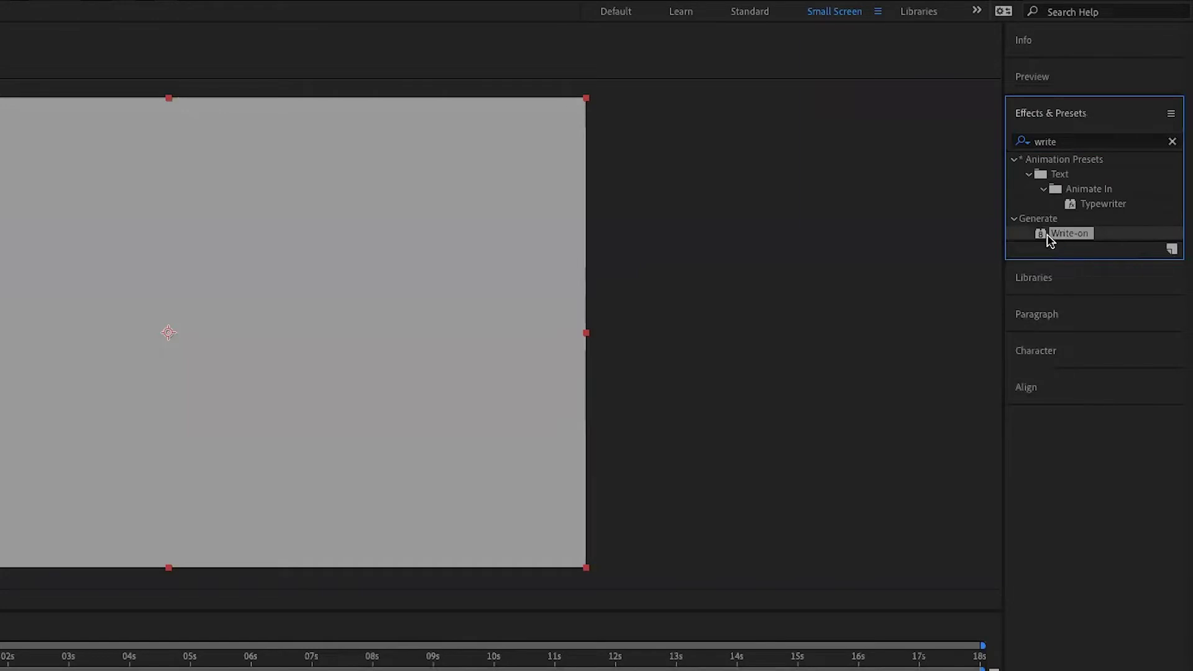
pyautogui.moveTo(1042, 236); pyautogui.dragTo(205, 335)
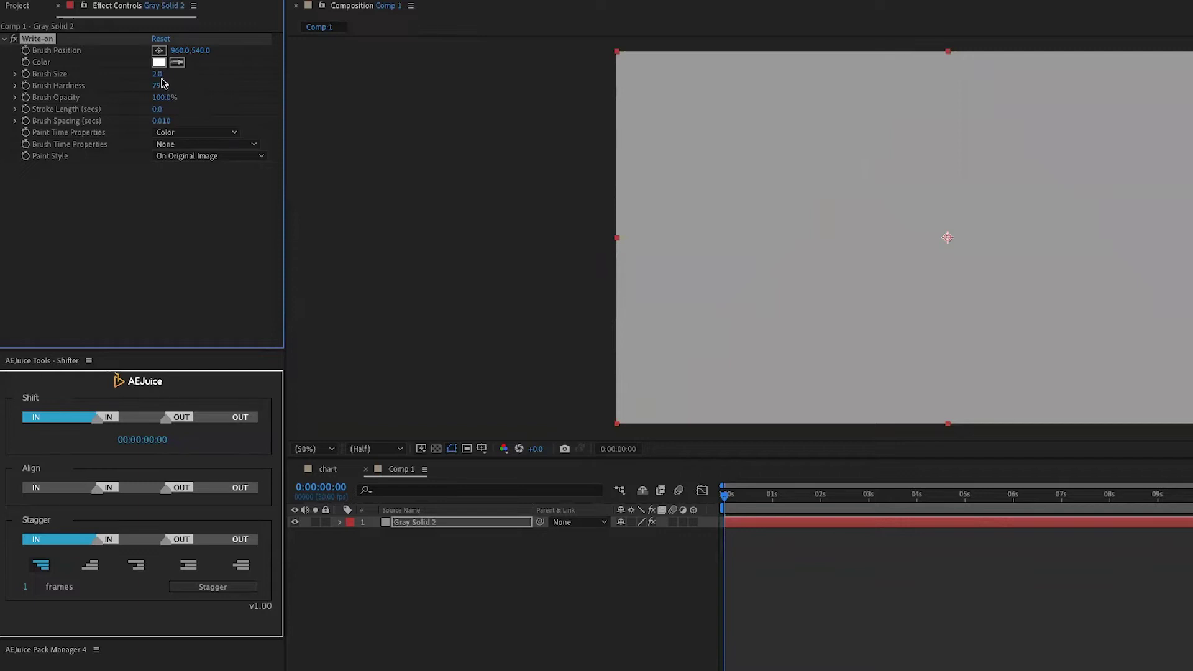
# Step: Set Write-on Paint Style to On Transparent, Brush Size 47 and Brush Hardness 100%
pyautogui.click(171, 157)
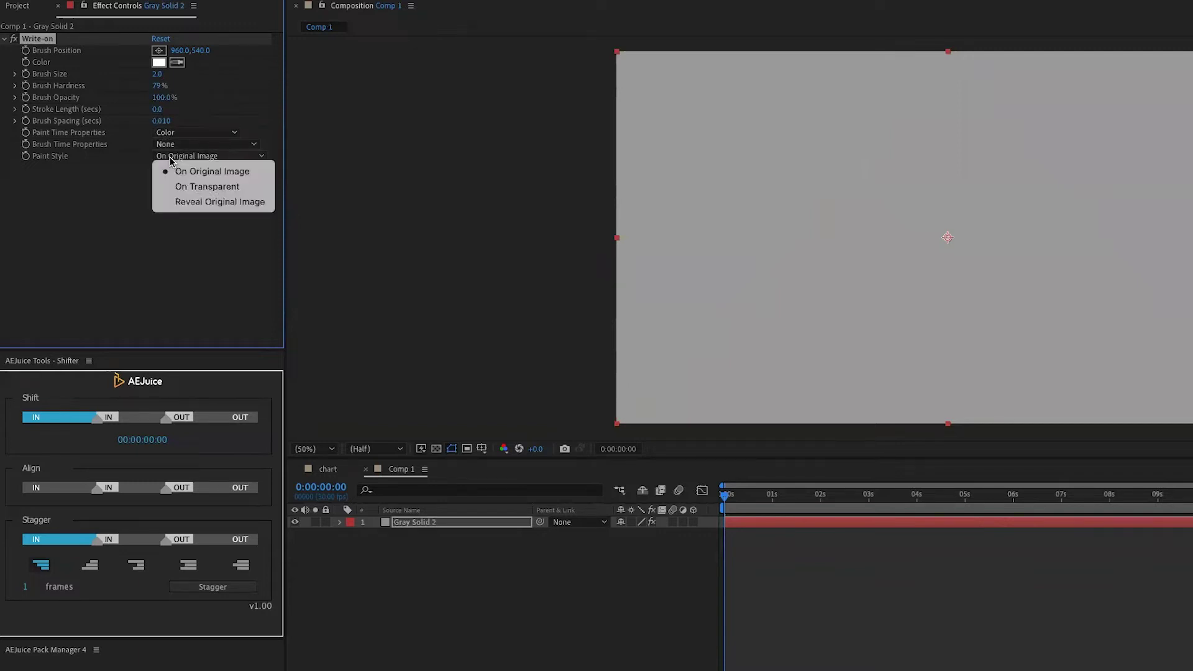
pyautogui.click(244, 188)
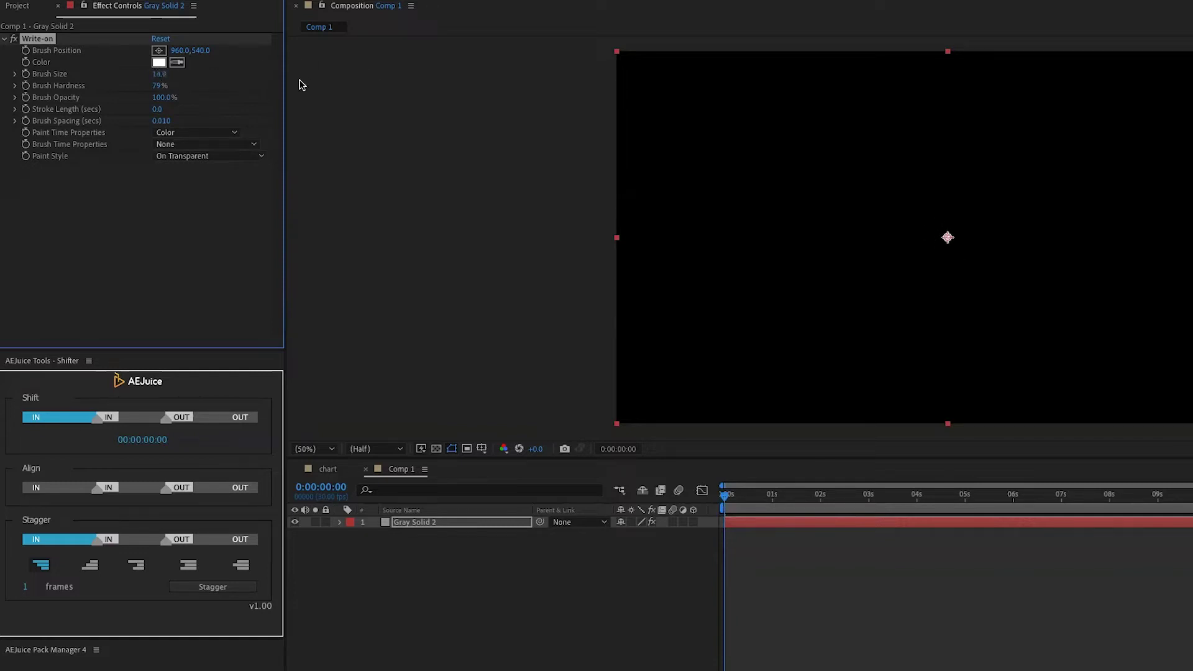
pyautogui.moveTo(163, 74); pyautogui.dragTo(187, 74)
pyautogui.moveTo(740, 499); pyautogui.dragTo(763, 497)
pyautogui.moveTo(159, 74); pyautogui.dragTo(679, 81)
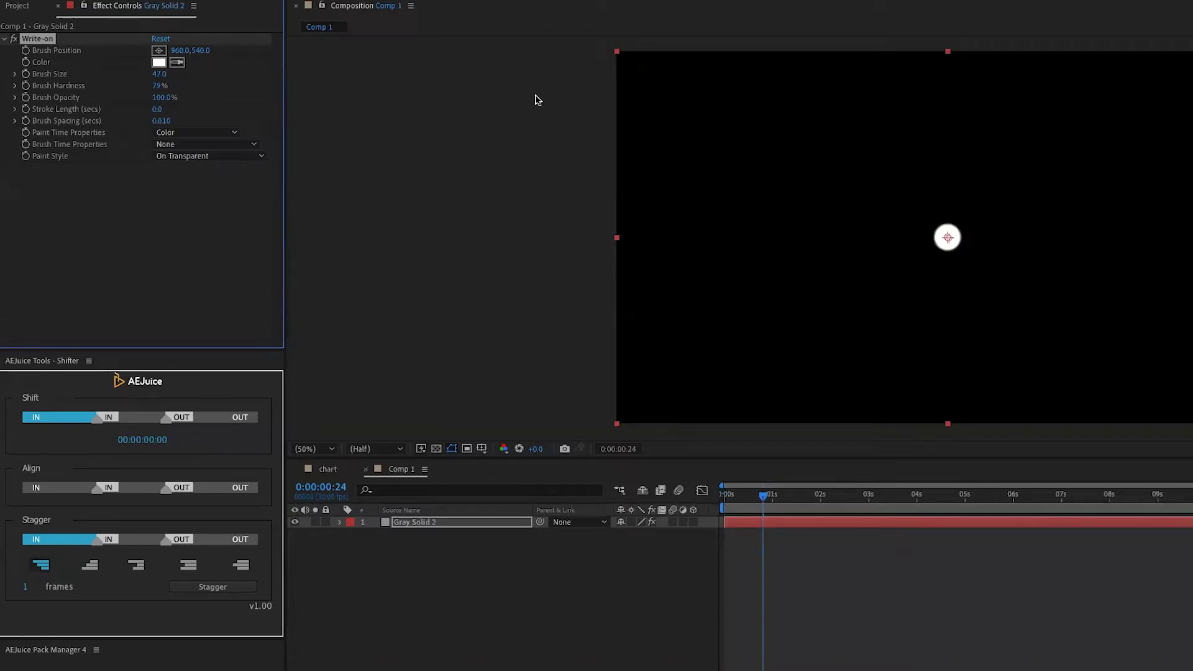
pyautogui.moveTo(597, 461); pyautogui.dragTo(596, 593)
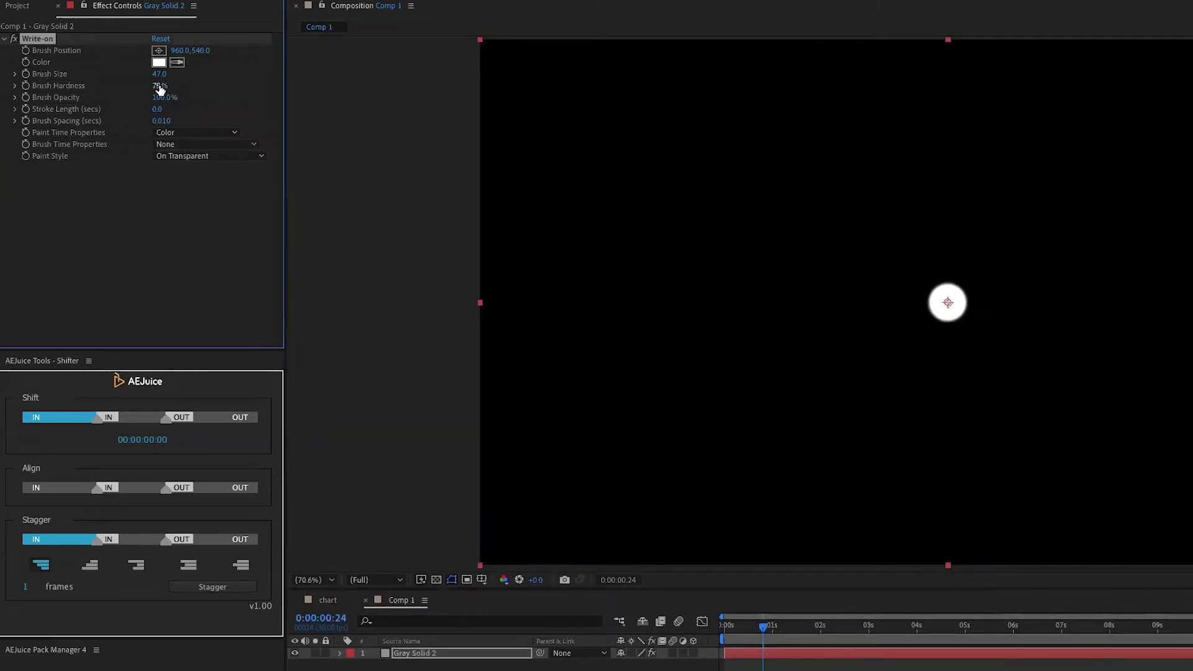
pyautogui.moveTo(160, 85); pyautogui.dragTo(476, 79)
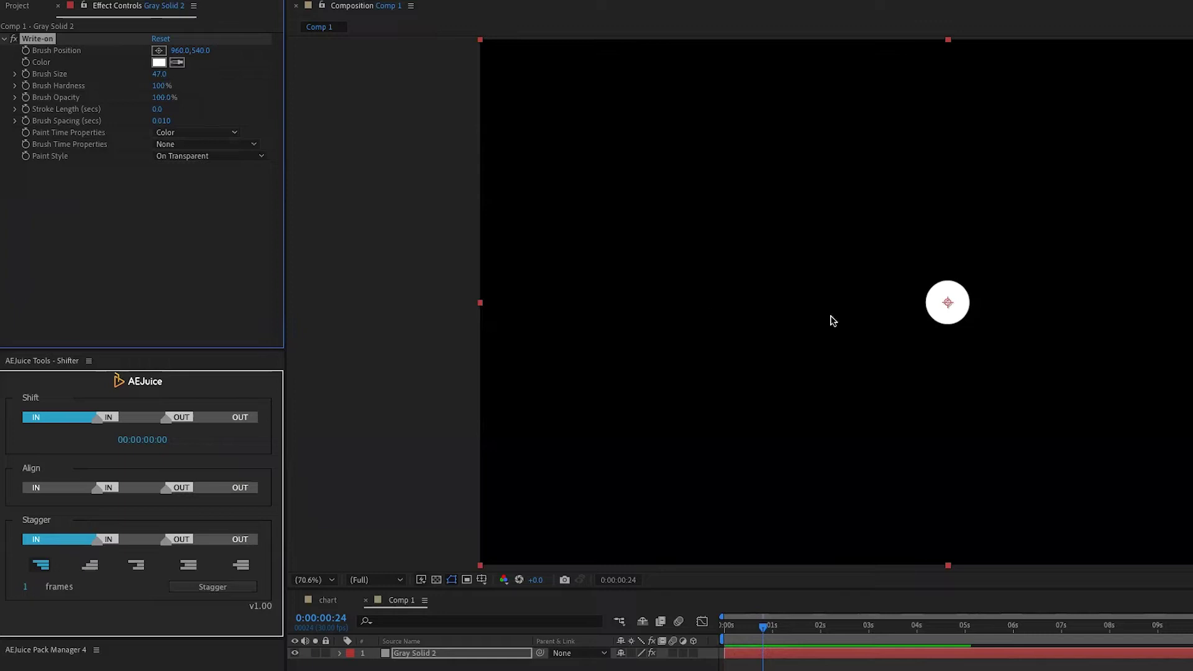
# Step: Keyframe Brush Position just off the left edge at 0s and at the right edge on the last frame
pyautogui.moveTo(951, 305)
pyautogui.mouseDown()
pyautogui.moveTo(716, 258)
pyautogui.moveTo(479, 301)
pyautogui.mouseUp()
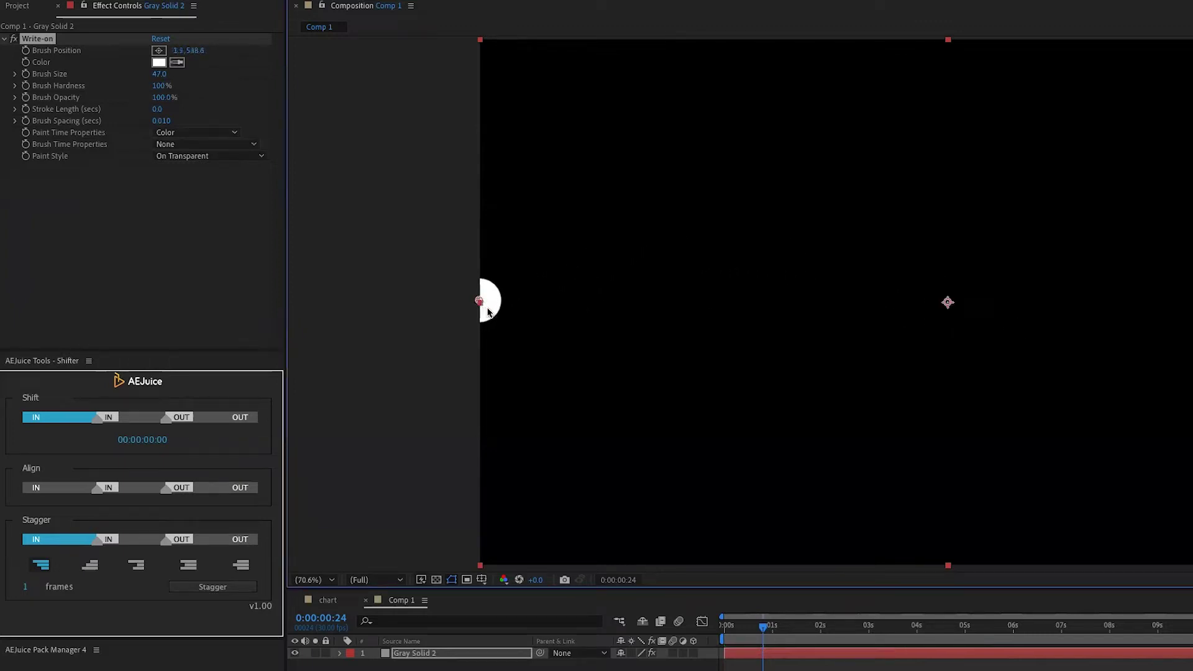
pyautogui.moveTo(763, 626); pyautogui.dragTo(725, 626)
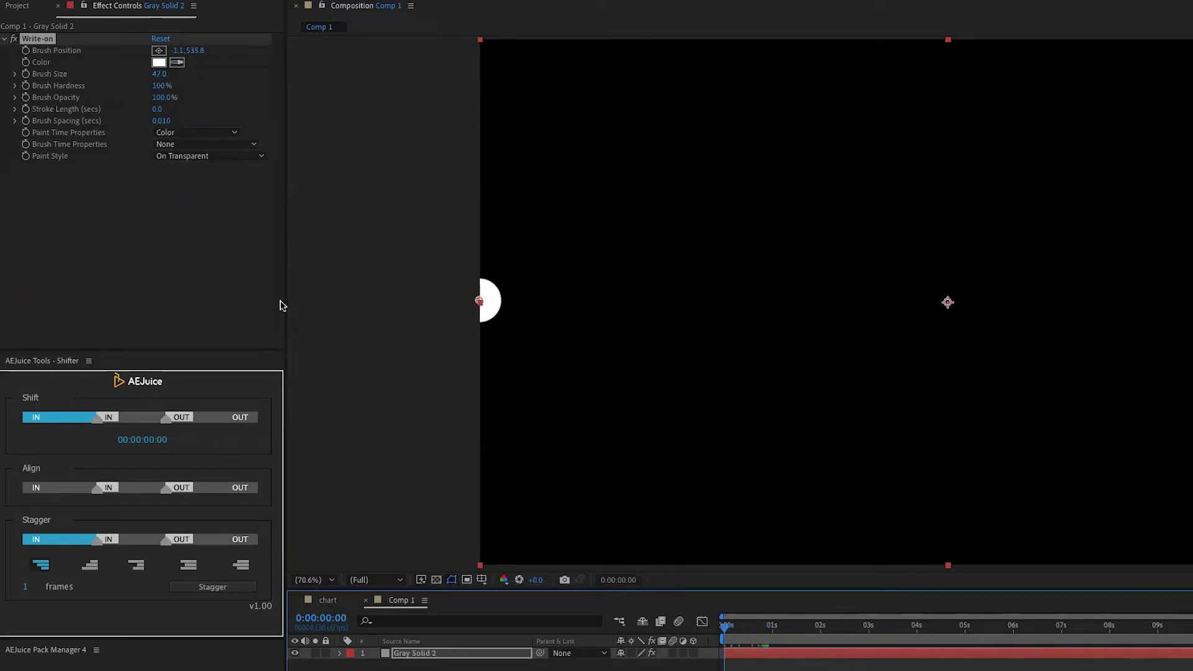
pyautogui.moveTo(479, 302)
pyautogui.mouseDown()
pyautogui.moveTo(453, 299)
pyautogui.moveTo(460, 307)
pyautogui.moveTo(463, 297)
pyautogui.mouseUp()
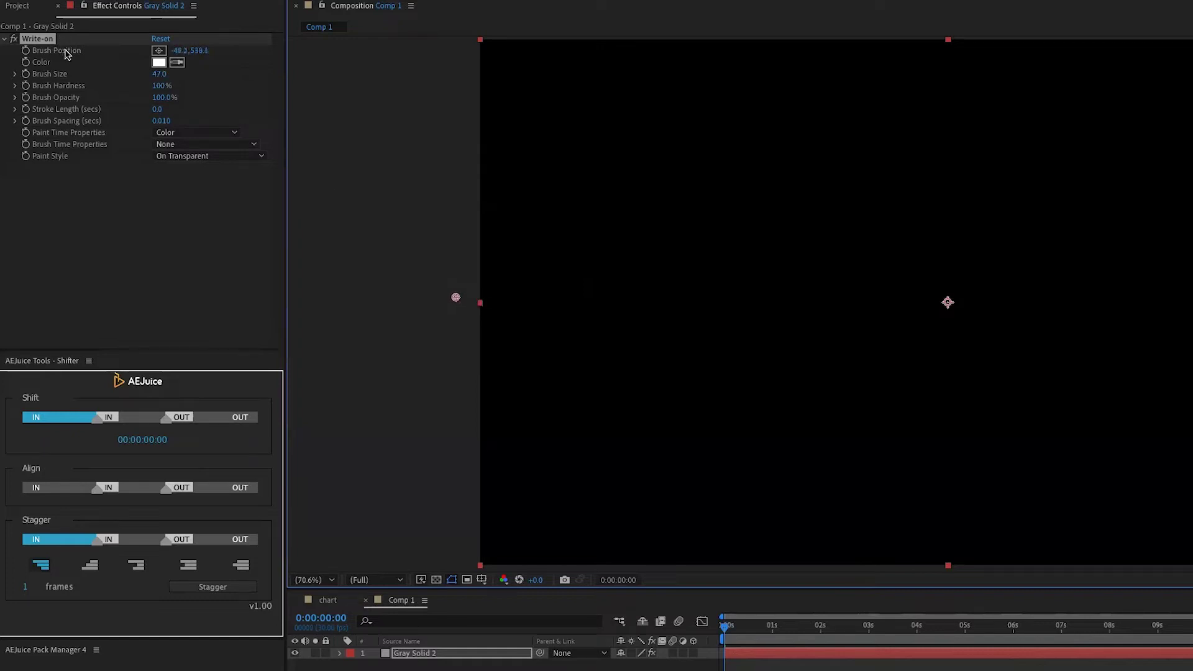
pyautogui.click(727, 628)
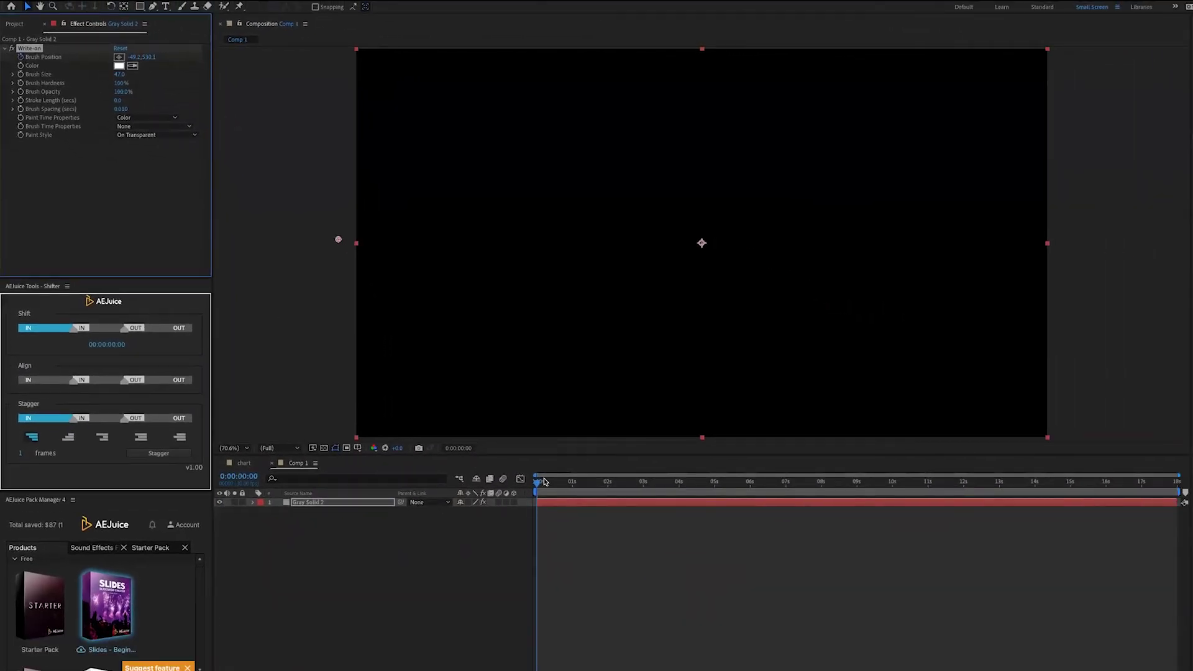
pyautogui.moveTo(545, 480); pyautogui.dragTo(1176, 481)
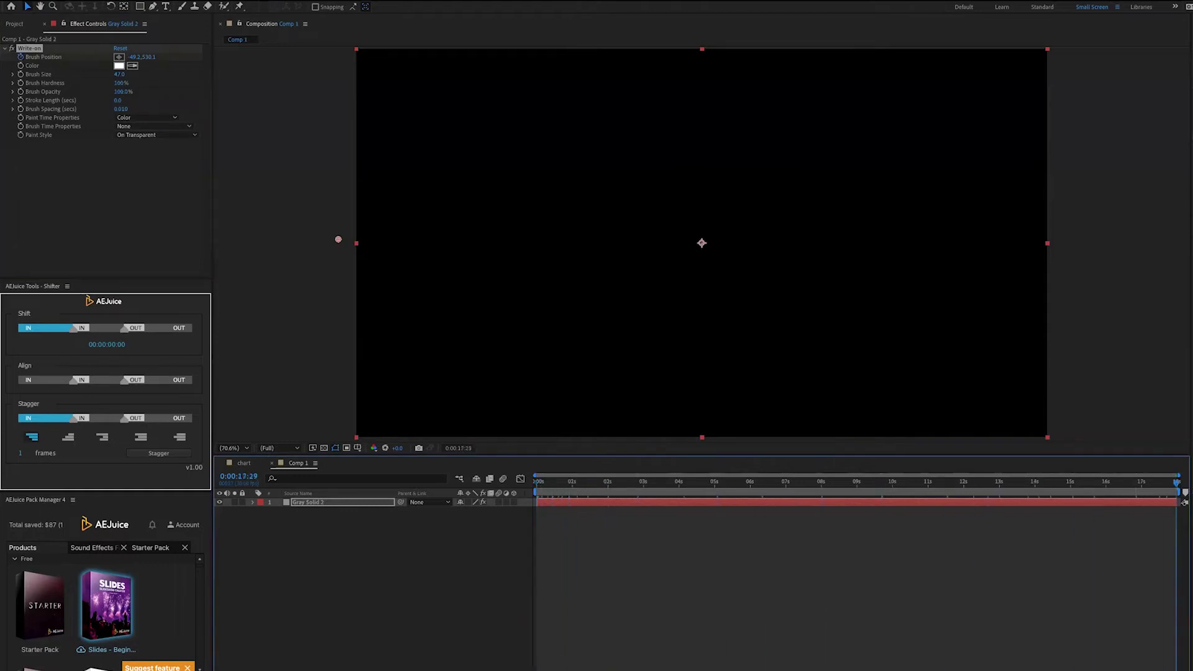
pyautogui.moveTo(338, 243)
pyautogui.mouseDown()
pyautogui.moveTo(1068, 253)
pyautogui.moveTo(1081, 188)
pyautogui.moveTo(1113, 314)
pyautogui.moveTo(1100, 166)
pyautogui.mouseUp()
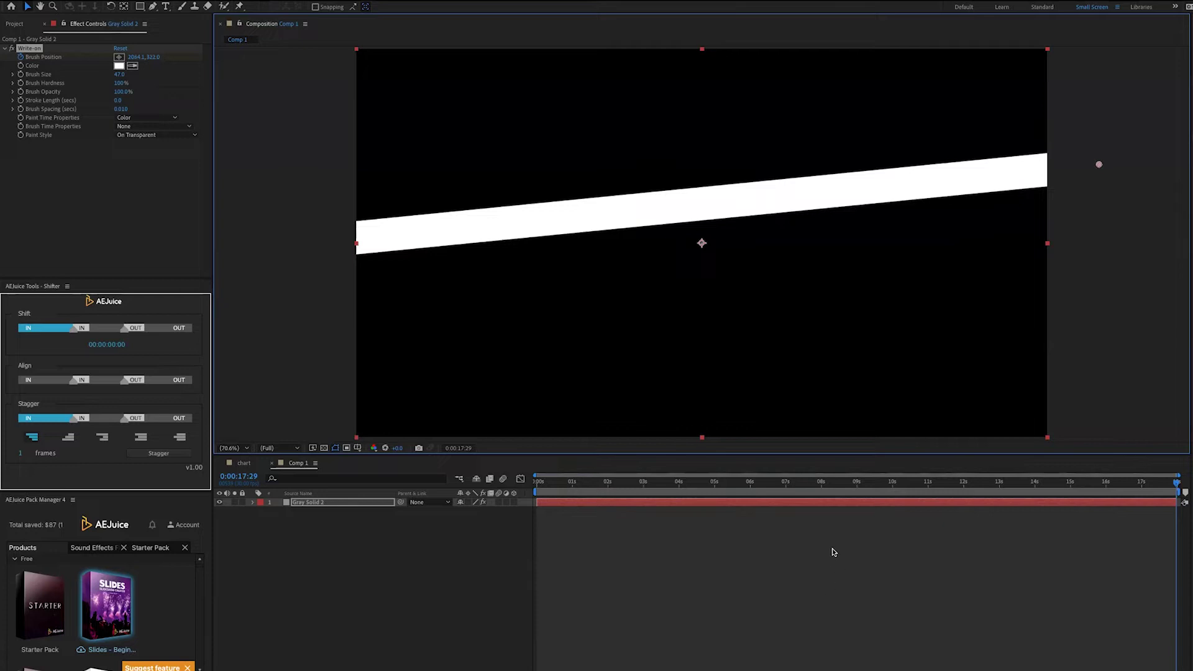
# Step: Reduce Brush Size to about 9 and preview the stroke from the first frame
pyautogui.moveTo(118, 74)
pyautogui.mouseDown()
pyautogui.moveTo(57, 85)
pyautogui.moveTo(3, 121)
pyautogui.moveTo(10, 159)
pyautogui.mouseUp()
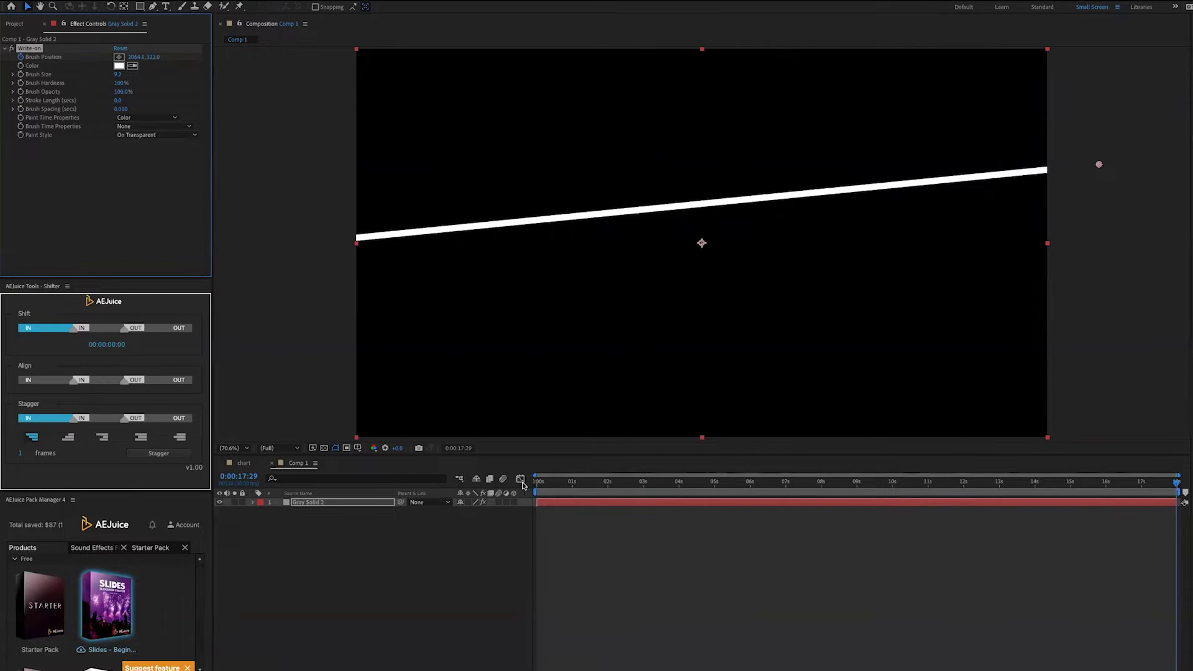
pyautogui.moveTo(547, 486); pyautogui.dragTo(506, 485)
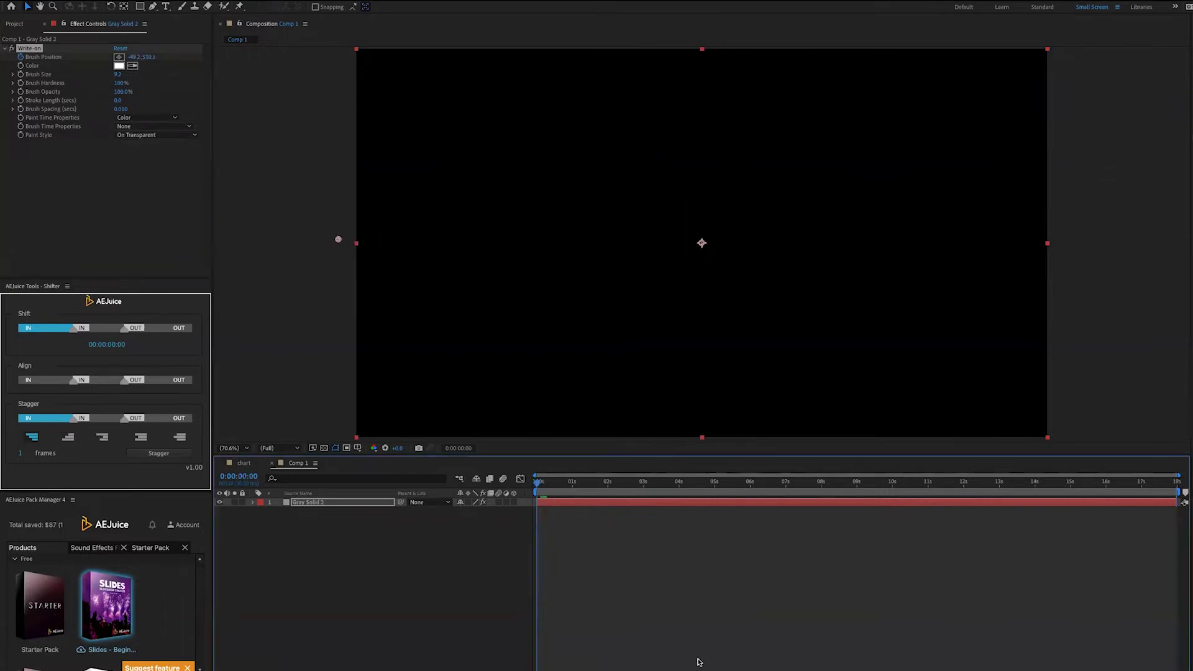
pyautogui.press('space')
pyautogui.press('space')
pyautogui.moveTo(545, 488)
pyautogui.mouseDown()
pyautogui.moveTo(1167, 485)
pyautogui.moveTo(674, 486)
pyautogui.mouseUp()
pyautogui.press('space')
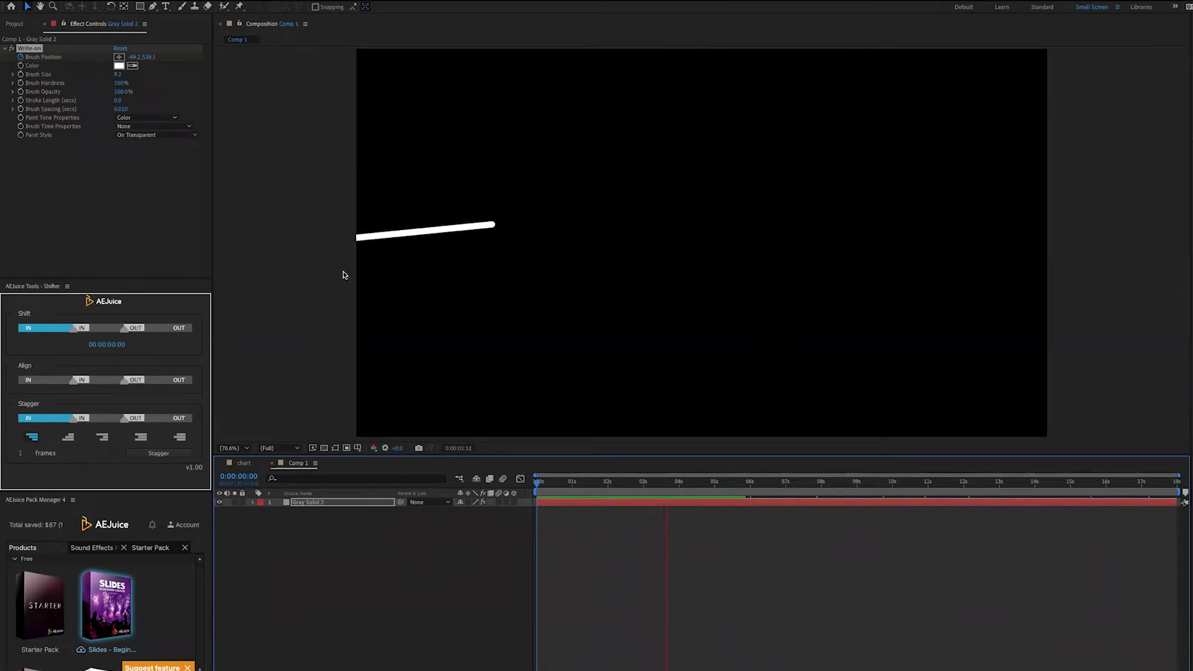
# Step: Scrub back from the end of the timeline to review the thin stroke, then select Gray Solid 2
pyautogui.press('space')
pyautogui.click(54, 61)
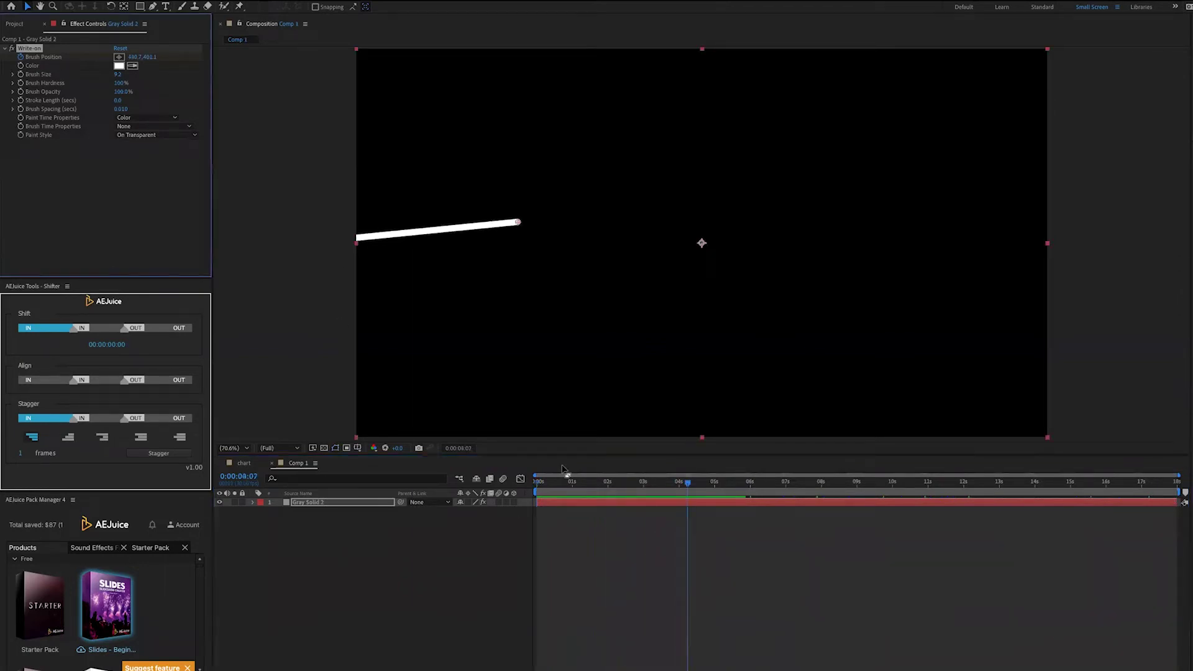
pyautogui.click(1176, 484)
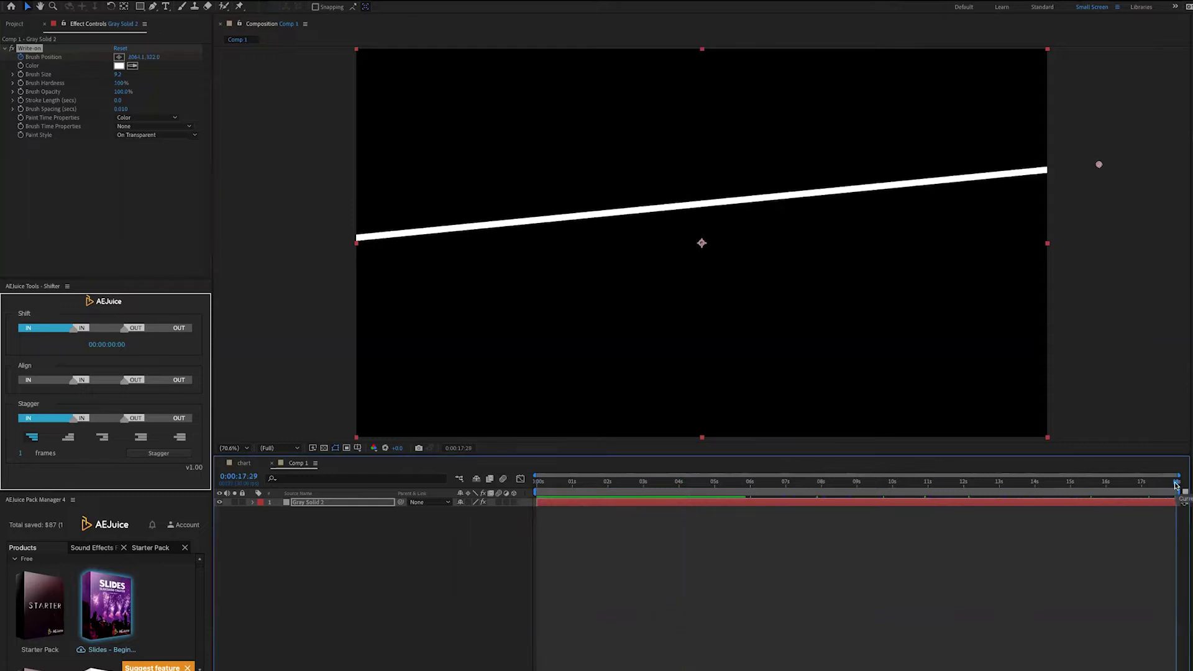
pyautogui.moveTo(1176, 486)
pyautogui.mouseDown()
pyautogui.moveTo(536, 485)
pyautogui.moveTo(1084, 499)
pyautogui.moveTo(749, 497)
pyautogui.mouseUp()
pyautogui.click(340, 503)
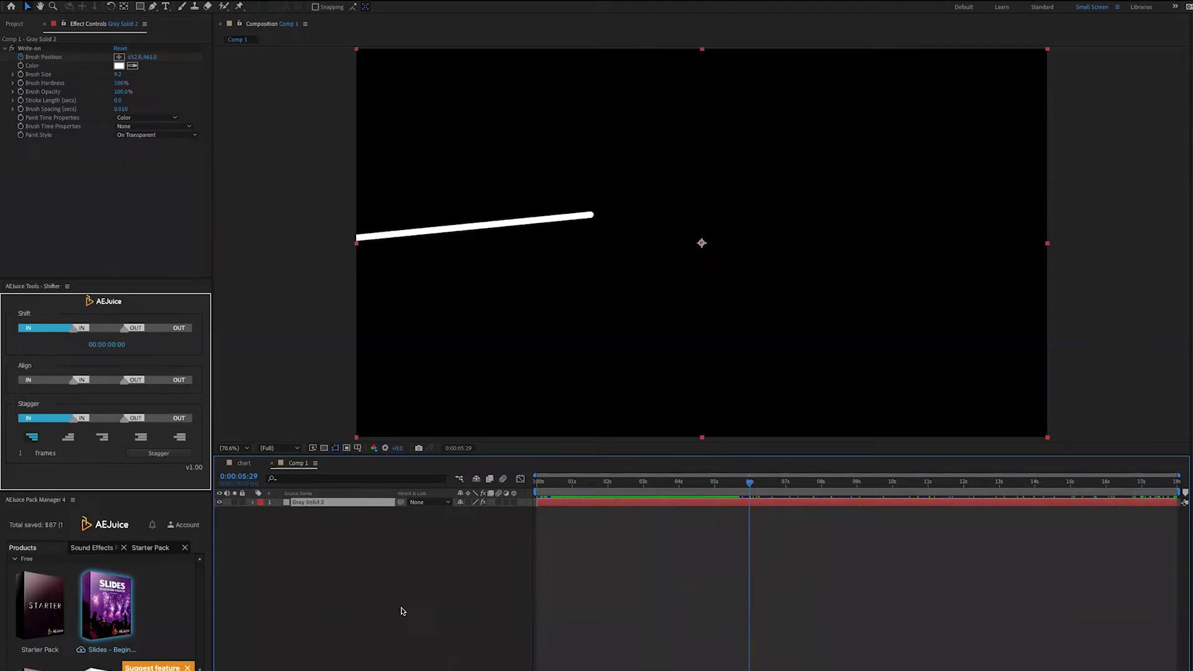
# Step: Reveal the Brush Position keyframes and move the end keyframe earlier to about 2.4s
pyautogui.press('u')
pyautogui.moveTo(1178, 524); pyautogui.dragTo(853, 522)
pyautogui.press('Home')
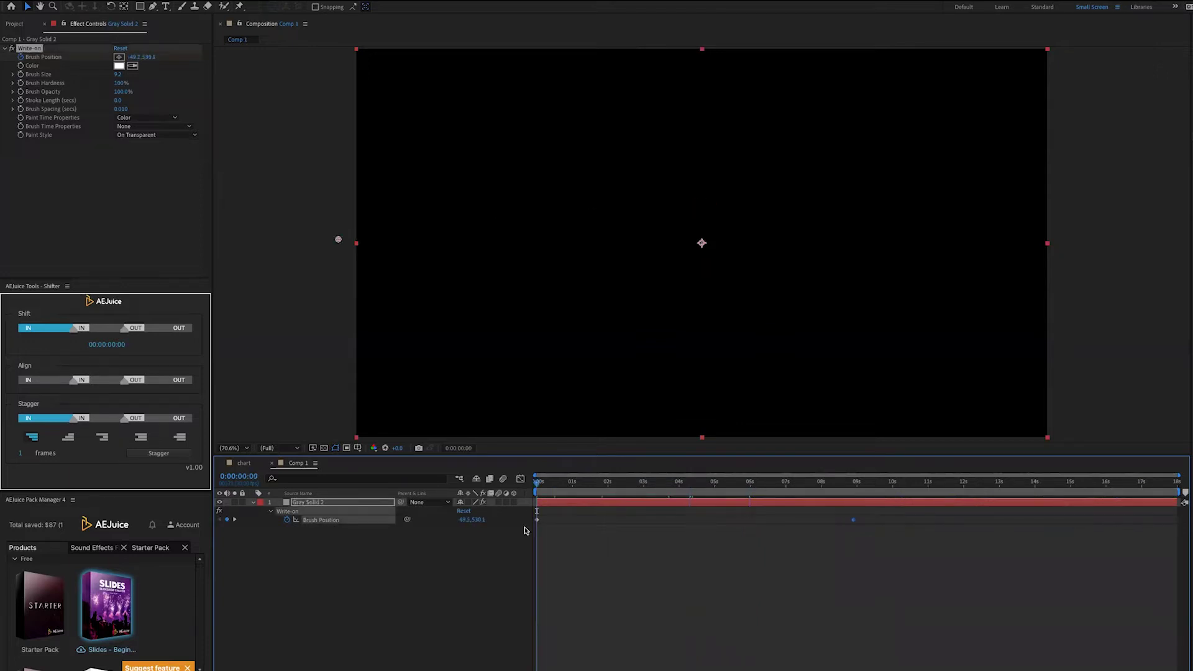
pyautogui.press('space')
pyautogui.press('space')
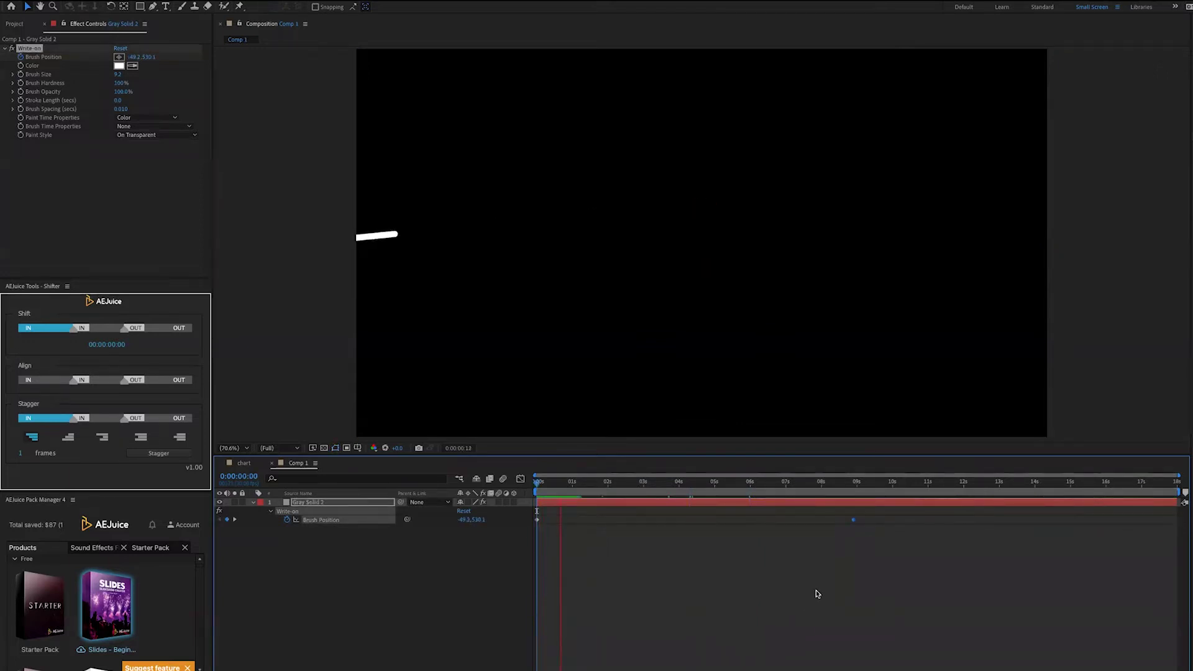
pyautogui.press('space')
pyautogui.moveTo(855, 520)
pyautogui.mouseDown()
pyautogui.moveTo(584, 525)
pyautogui.moveTo(611, 524)
pyautogui.mouseUp()
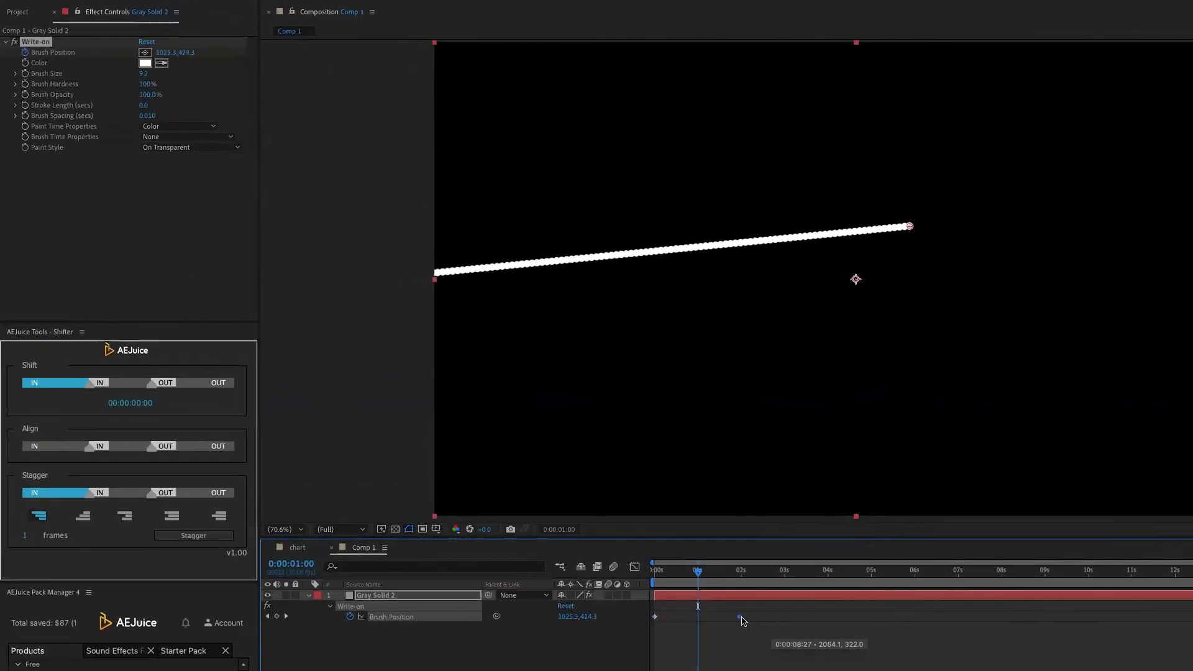
pyautogui.moveTo(743, 621)
pyautogui.mouseDown()
pyautogui.moveTo(763, 621)
pyautogui.moveTo(704, 619)
pyautogui.mouseUp()
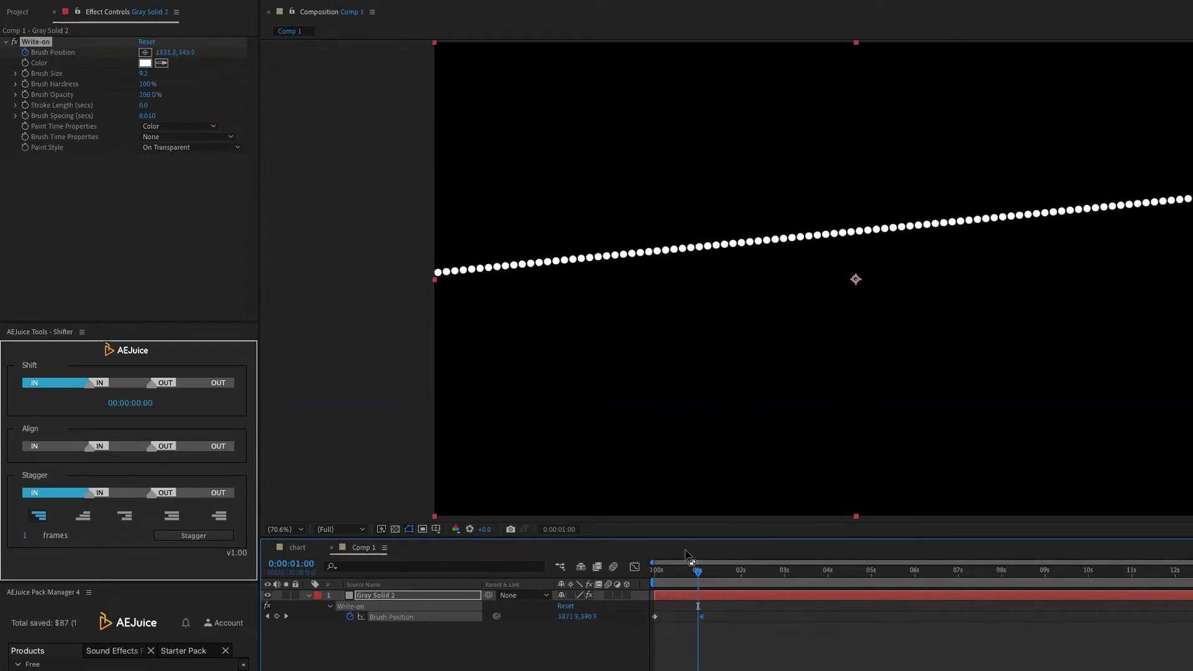
pyautogui.moveTo(682, 572)
pyautogui.mouseDown()
pyautogui.moveTo(630, 577)
pyautogui.moveTo(670, 576)
pyautogui.mouseUp()
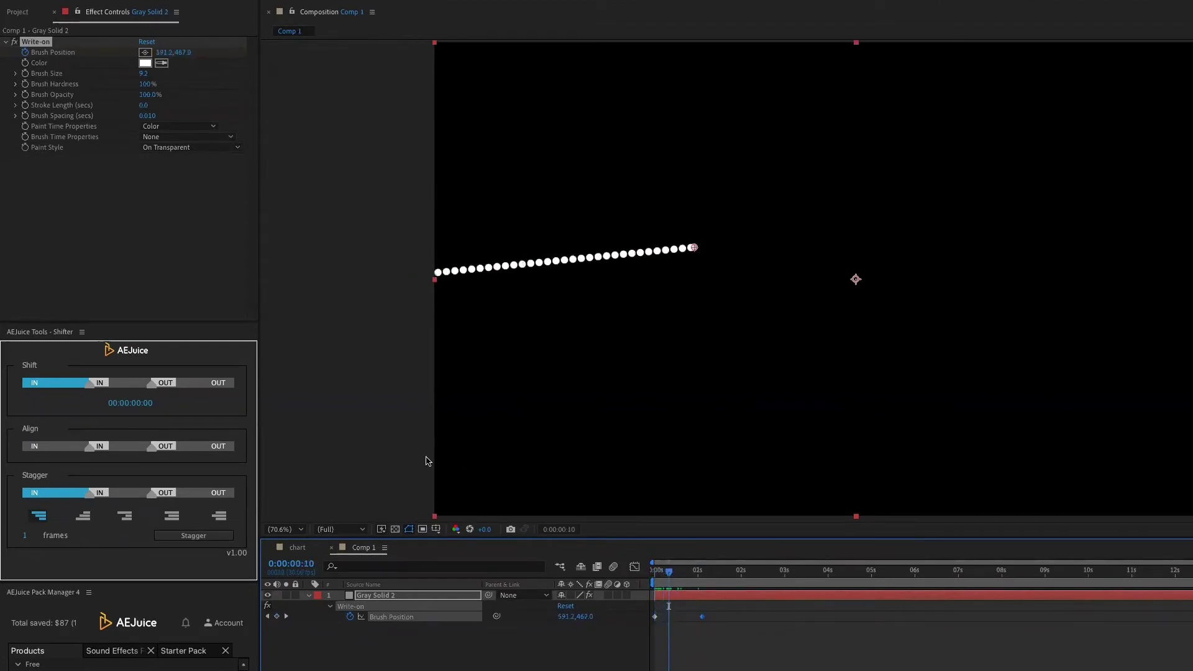
# Step: Lower Brush Spacing so the dots merge into a line, then replay the write-on
pyautogui.click(69, 117)
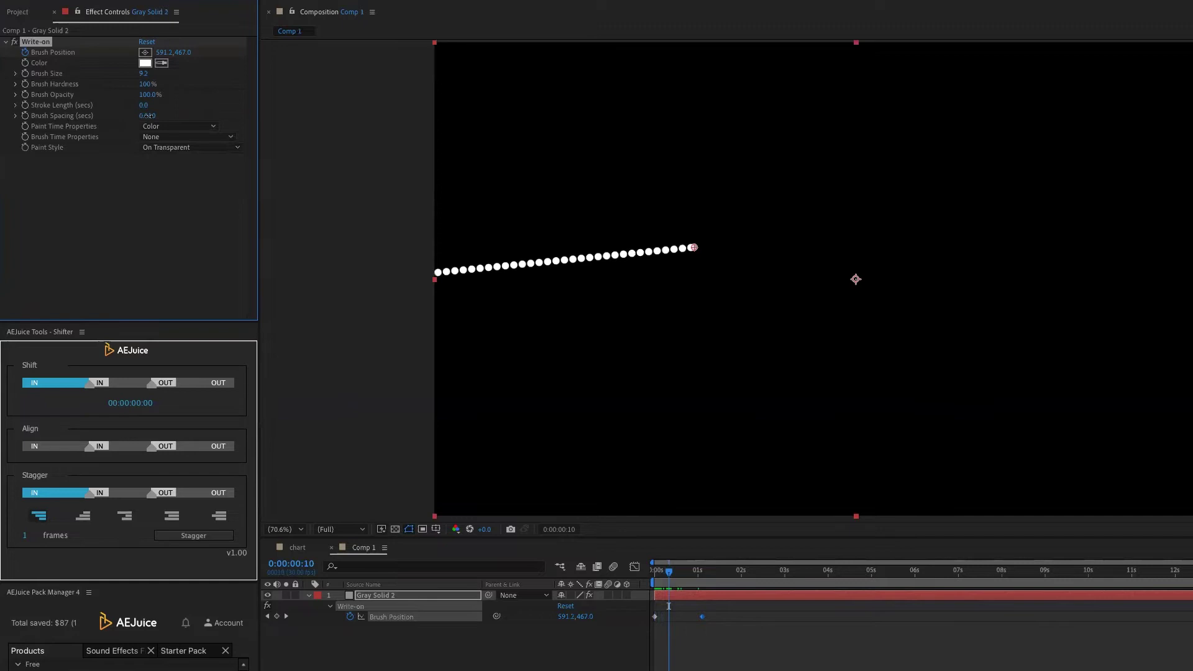
pyautogui.moveTo(146, 116); pyautogui.dragTo(70, 126)
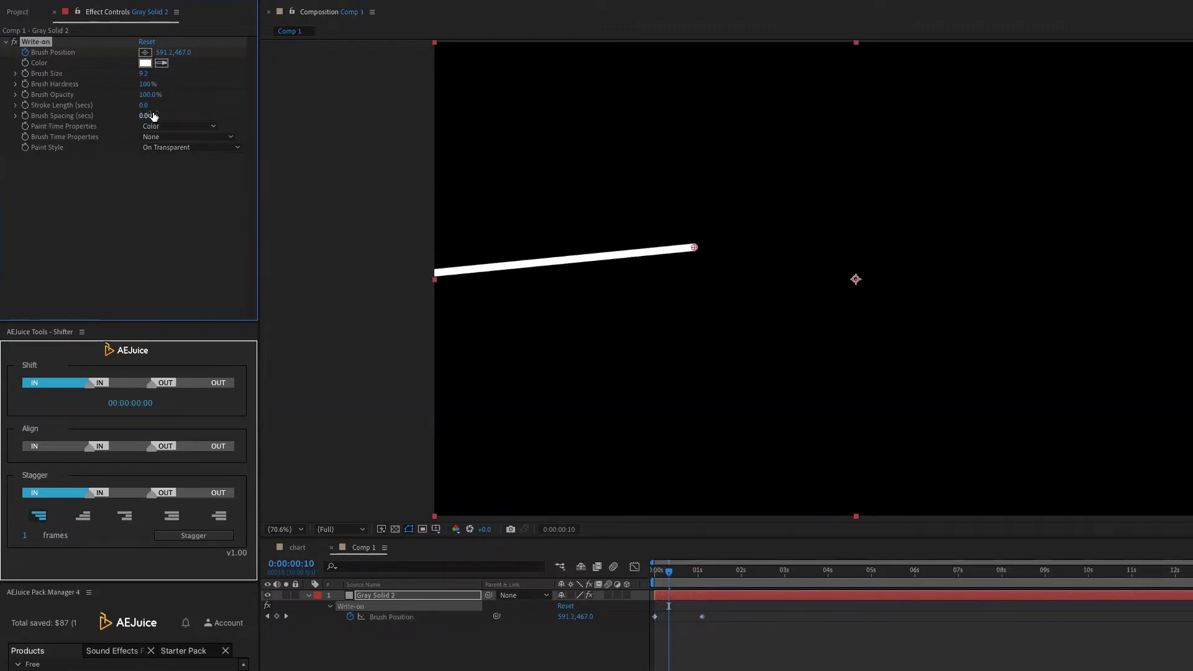
pyautogui.moveTo(665, 572)
pyautogui.mouseDown()
pyautogui.moveTo(697, 572)
pyautogui.moveTo(636, 573)
pyautogui.mouseUp()
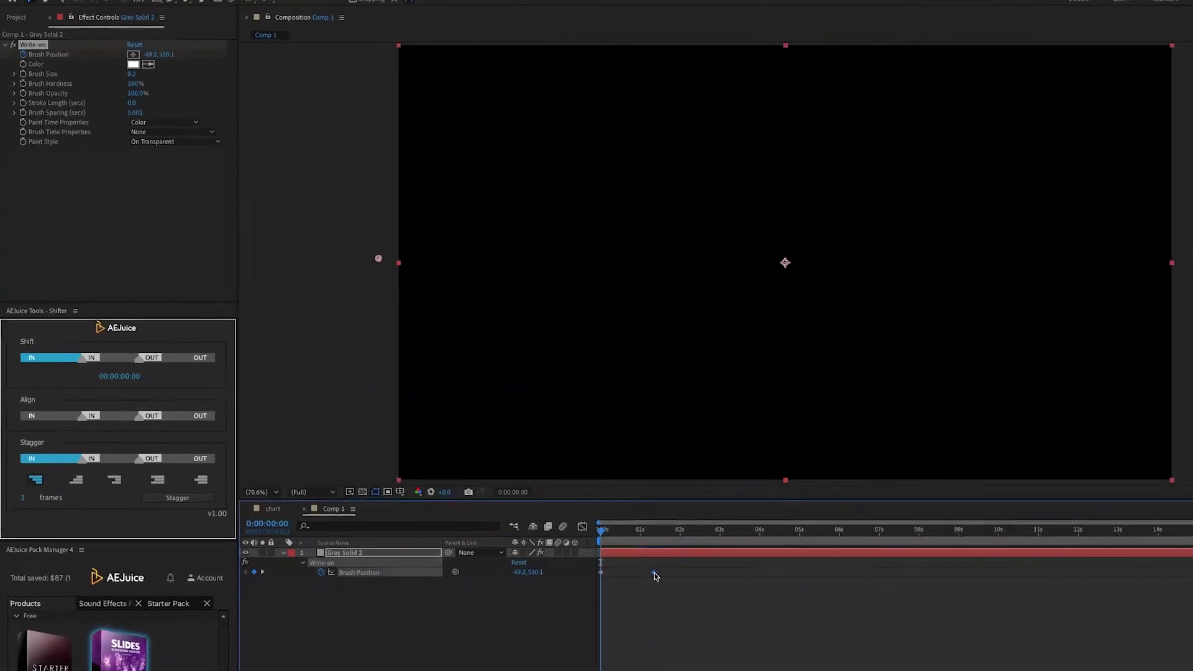
pyautogui.moveTo(702, 616)
pyautogui.mouseDown()
pyautogui.moveTo(1192, 661)
pyautogui.moveTo(1192, 640)
pyautogui.mouseUp()
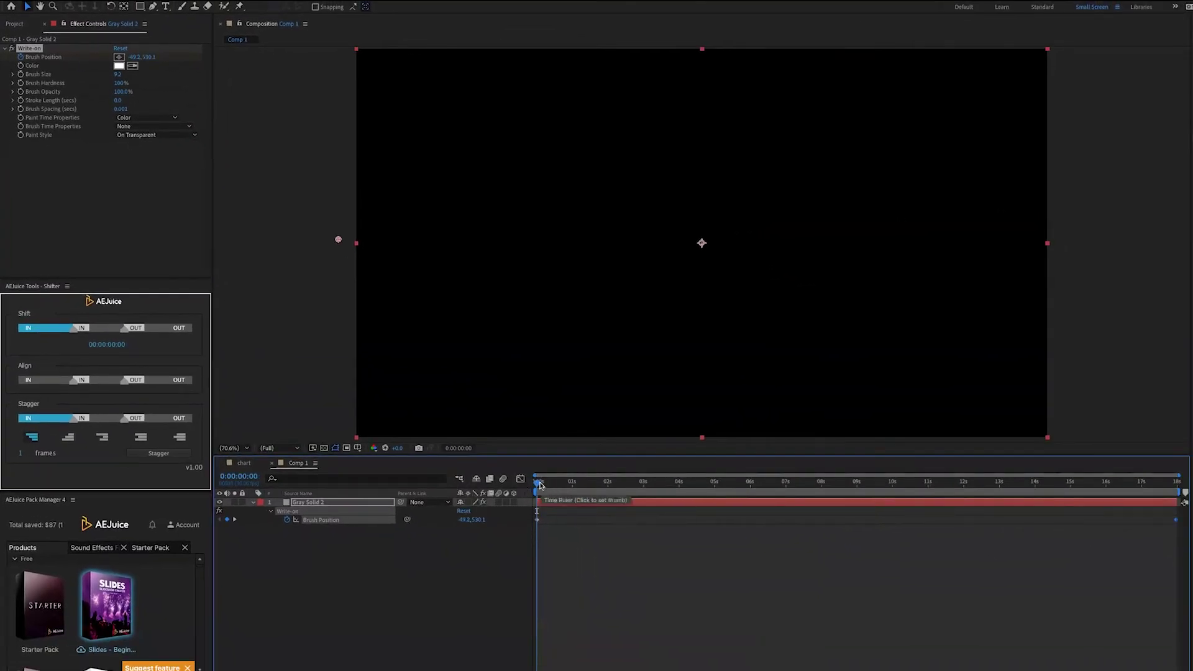
pyautogui.moveTo(538, 482); pyautogui.dragTo(630, 484)
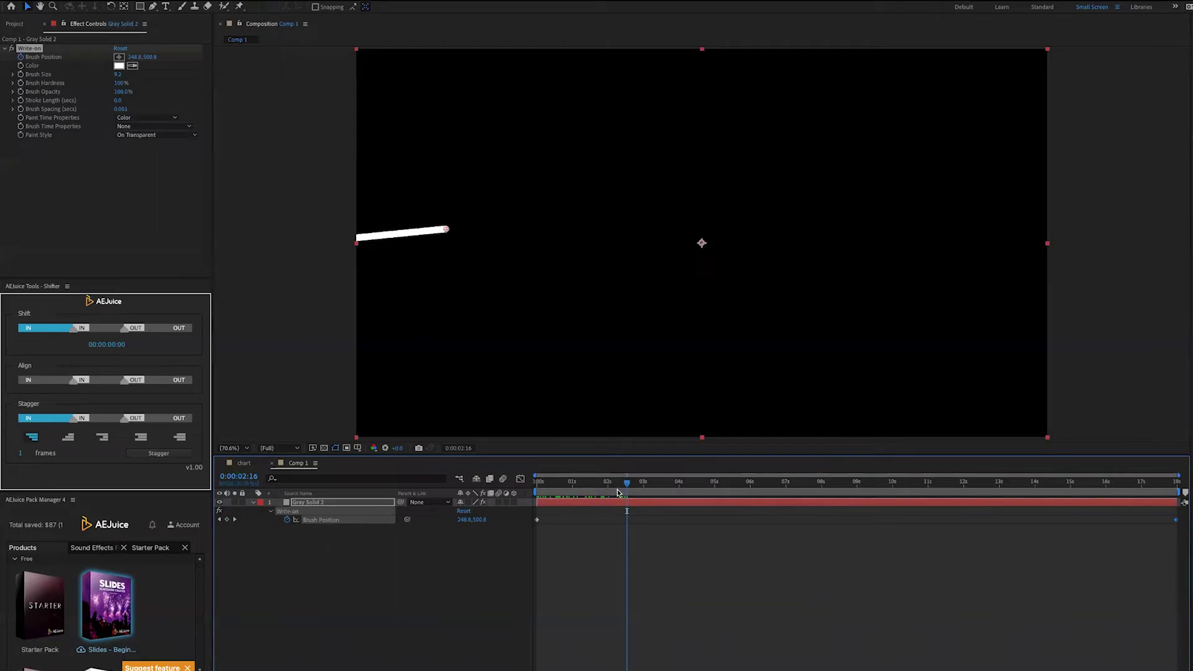
pyautogui.press('space')
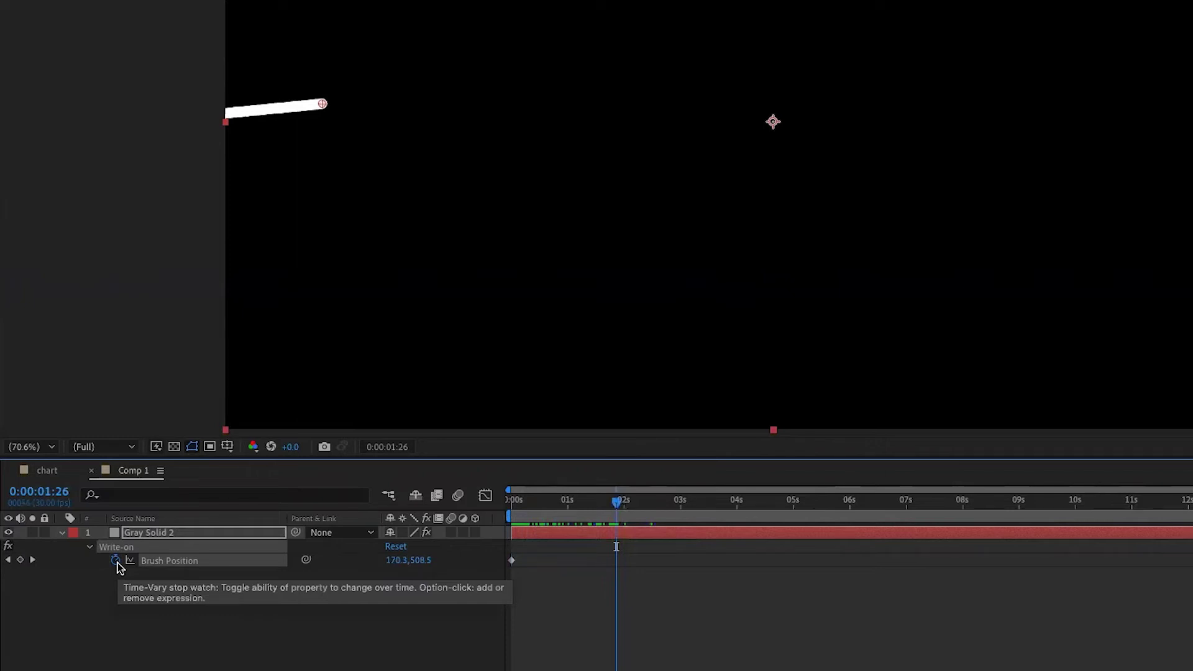
# Step: Add a wiggle(1,100) expression to Brush Position and scrub to see the curved stroke
pyautogui.keyDown('alt'); pyautogui.click(116, 561); pyautogui.keyUp('alt')
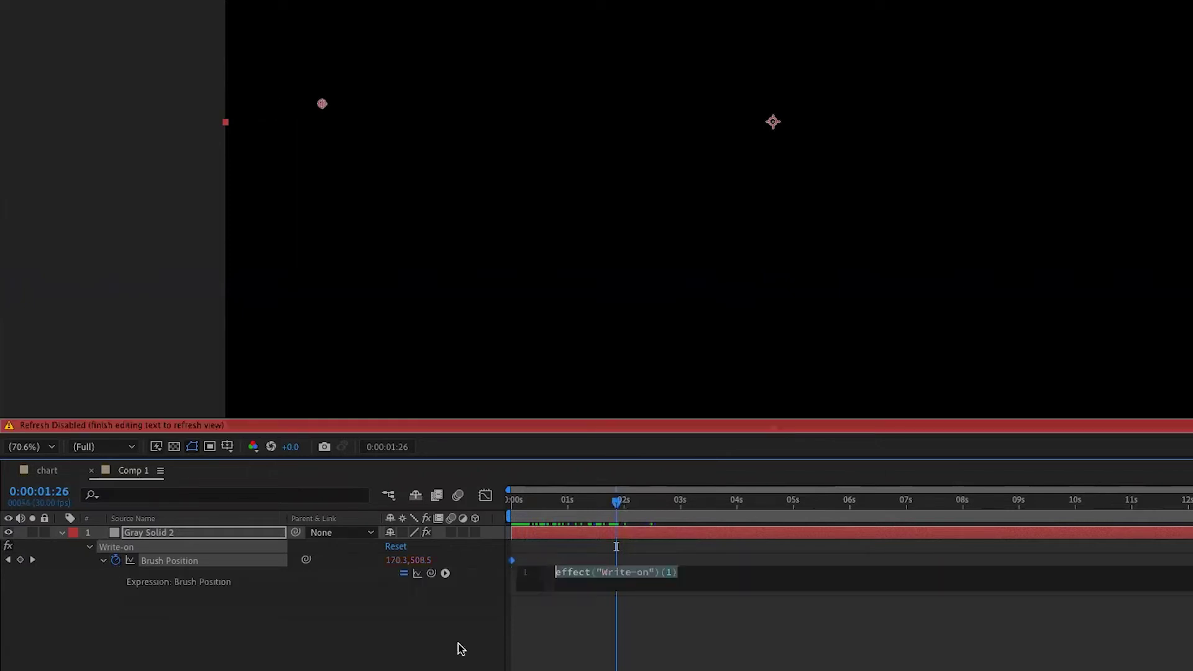
pyautogui.write('wiggl')
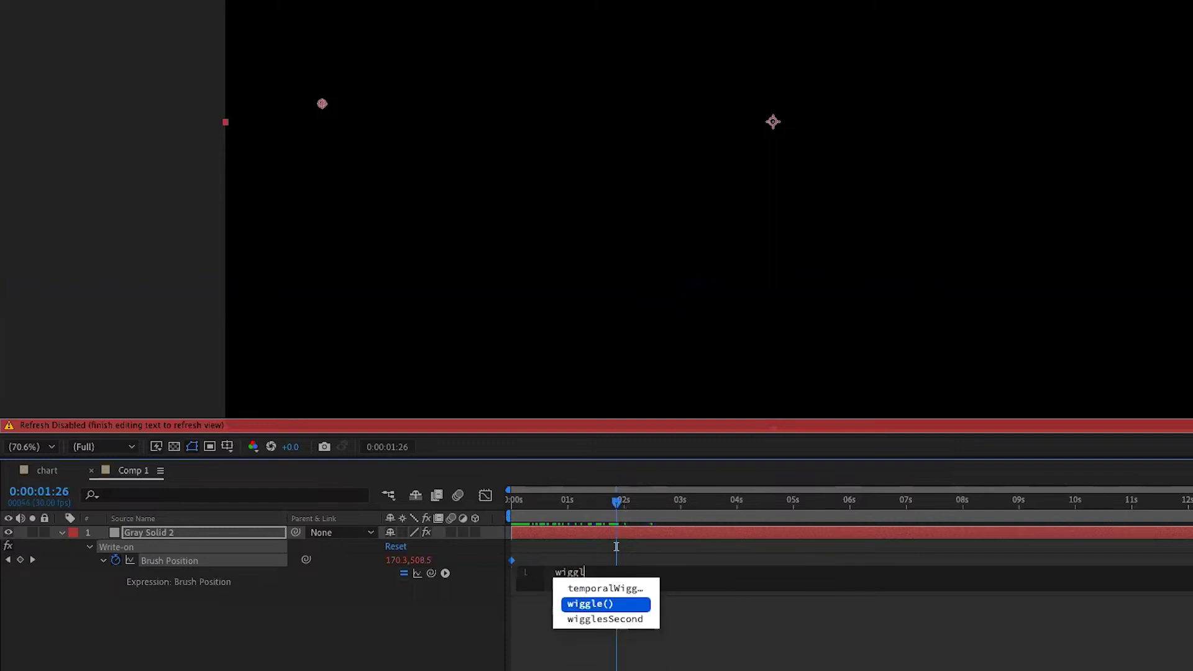
pyautogui.write('e')
pyautogui.press('Return')
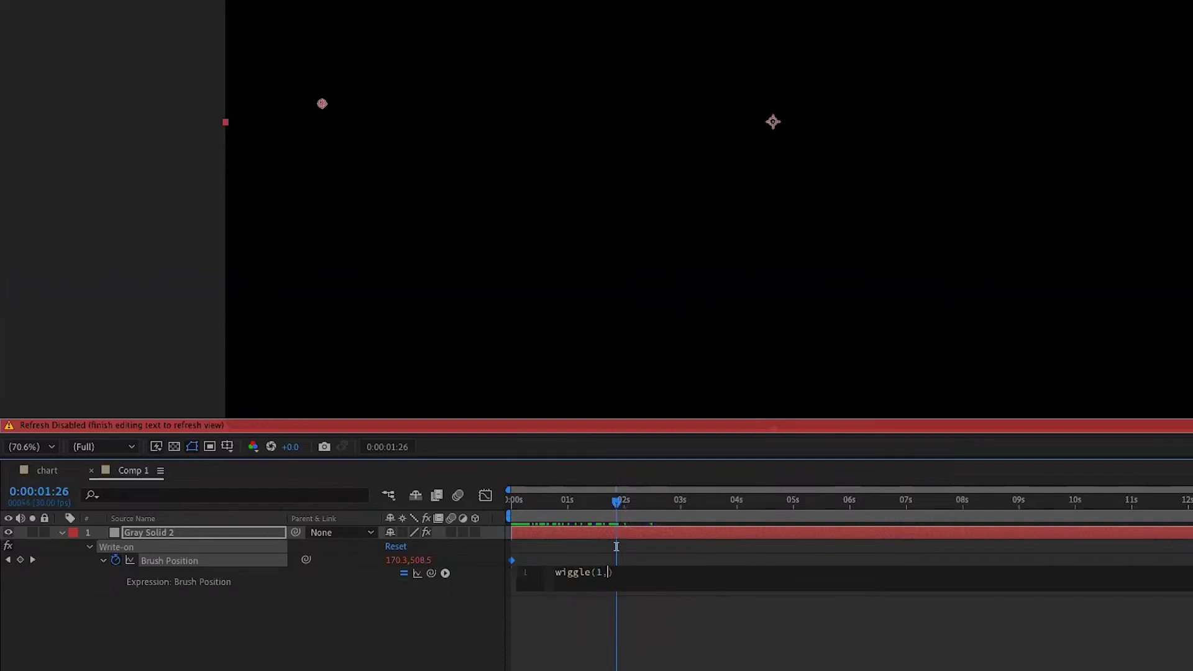
pyautogui.write('1,100')
pyautogui.click(616, 546)
pyautogui.click(548, 502)
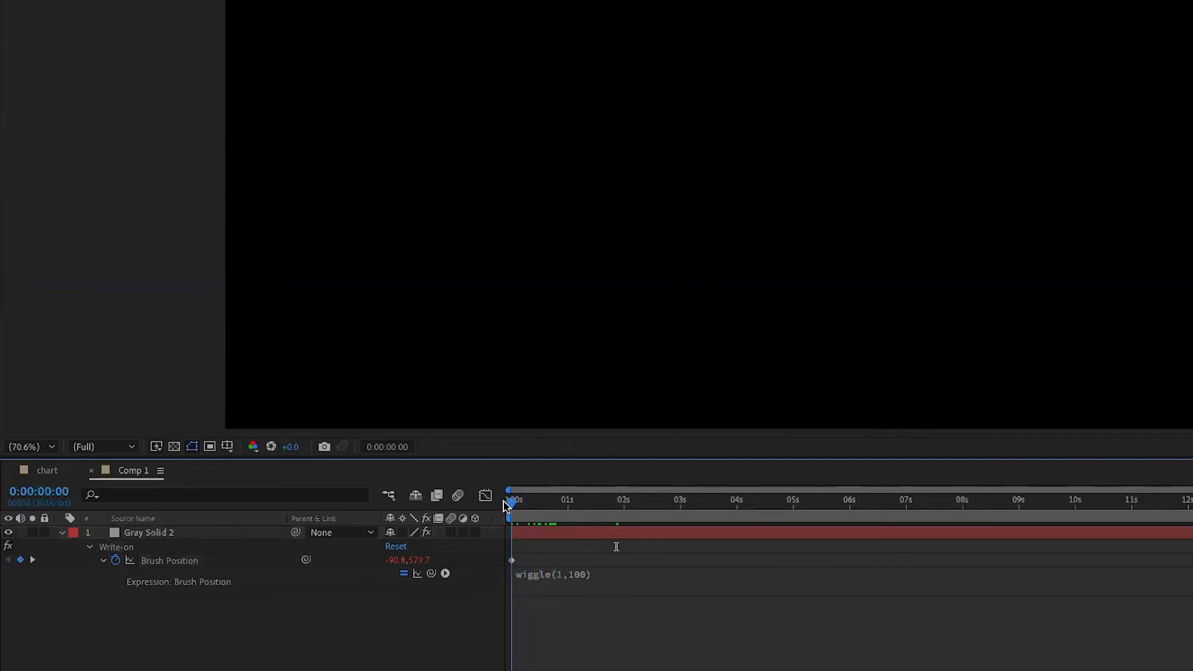
pyautogui.moveTo(505, 504)
pyautogui.mouseDown()
pyautogui.moveTo(681, 519)
pyautogui.moveTo(935, 517)
pyautogui.moveTo(481, 527)
pyautogui.moveTo(720, 526)
pyautogui.moveTo(538, 524)
pyautogui.moveTo(586, 529)
pyautogui.mouseUp()
# Step: Prefix the expression with myY= so it reads myY=wiggle(1,100)
pyautogui.click(612, 574)
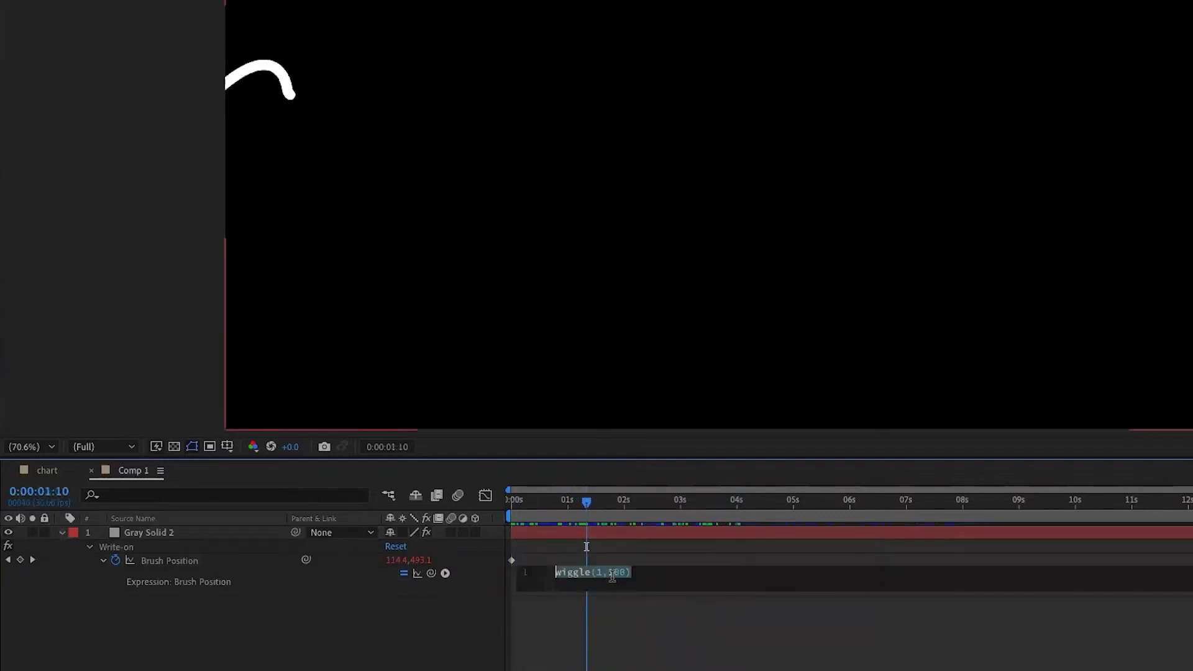
pyautogui.press('Left')
pyautogui.write('myY')
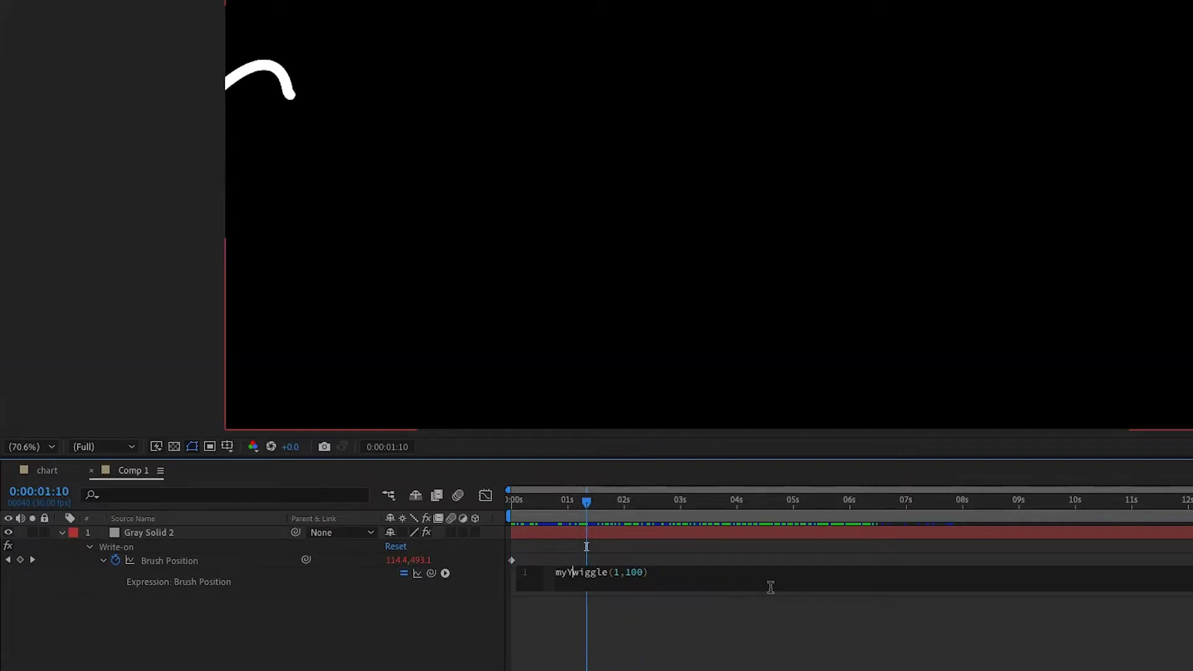
pyautogui.write('=')
pyautogui.click(690, 573)
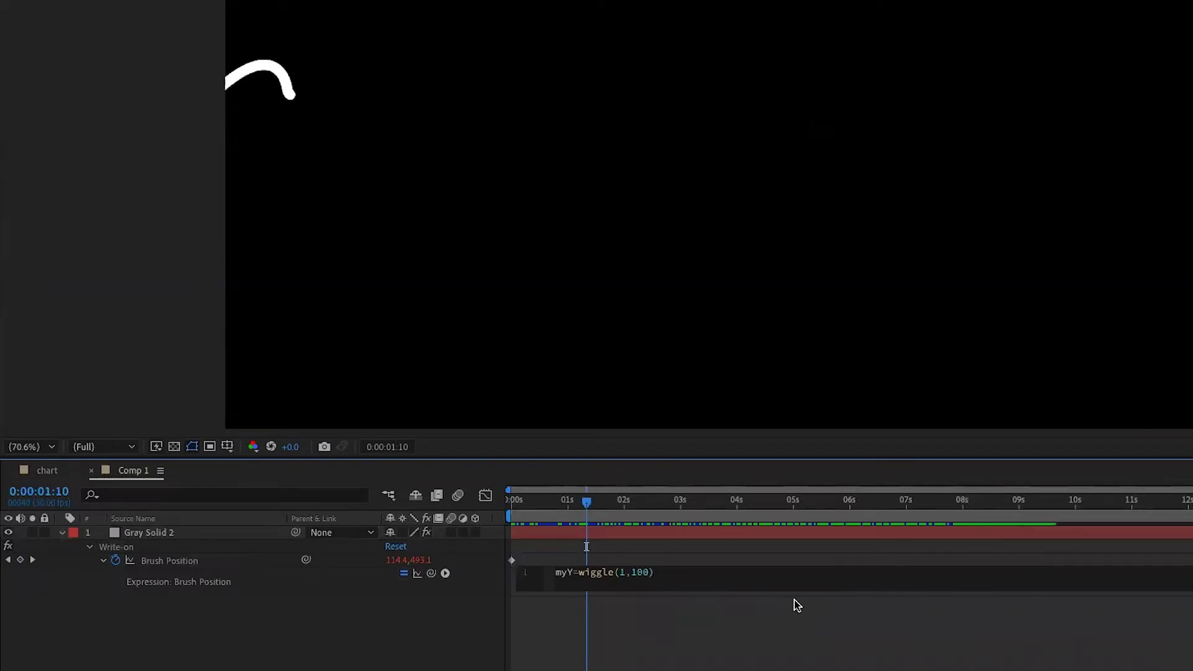
# Step: End the wiggle line with a semicolon and start a two-slot array on a second line
pyautogui.write(';')
pyautogui.write('0')
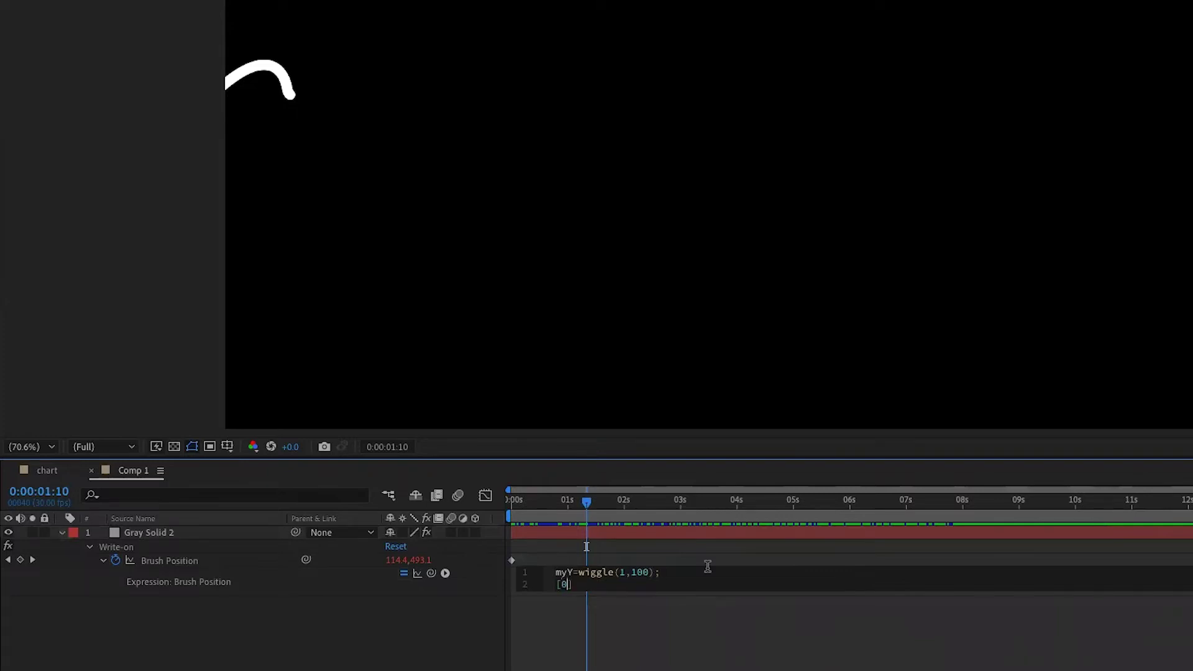
pyautogui.write(',[]')
pyautogui.write('[')
pyautogui.press('Delete')
pyautogui.press('End')
pyautogui.write(']')
pyautogui.press('Left')
pyautogui.press('Left')
pyautogui.press('Left')
pyautogui.press('Left')
pyautogui.press('Right')
# Step: Complete the array as [value[0],myY[1]], commit it, and preview the wavy line from the start
pyautogui.write('value')
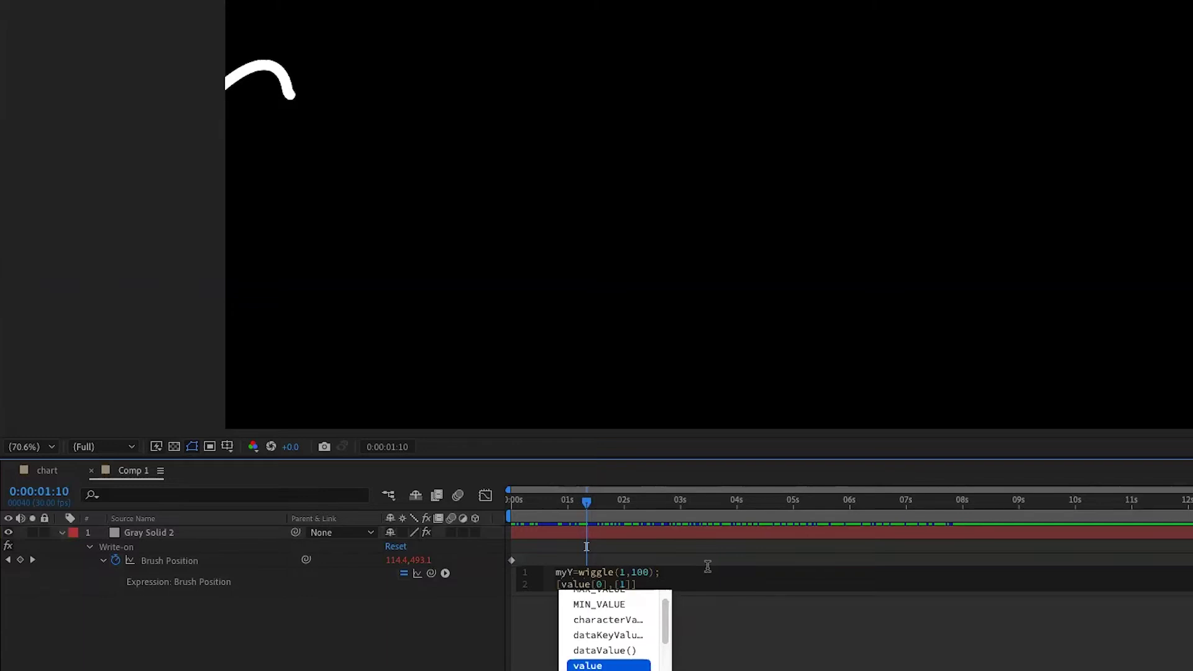
pyautogui.press('Escape')
pyautogui.press('Right')
pyautogui.press('Right')
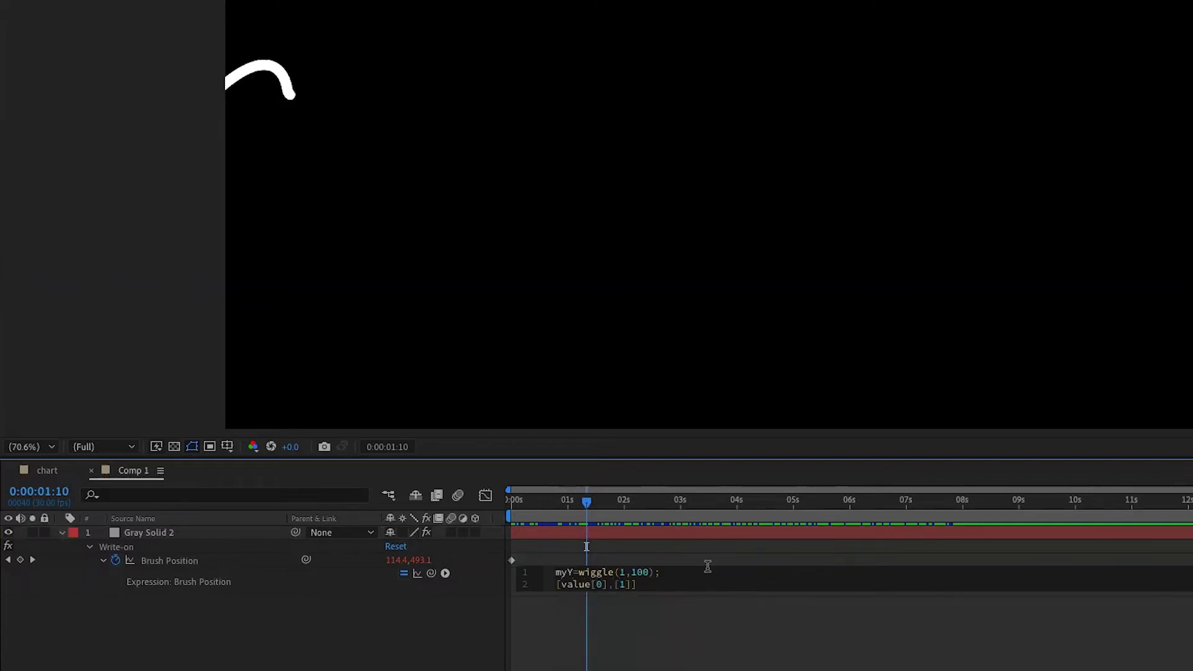
pyautogui.write('myY')
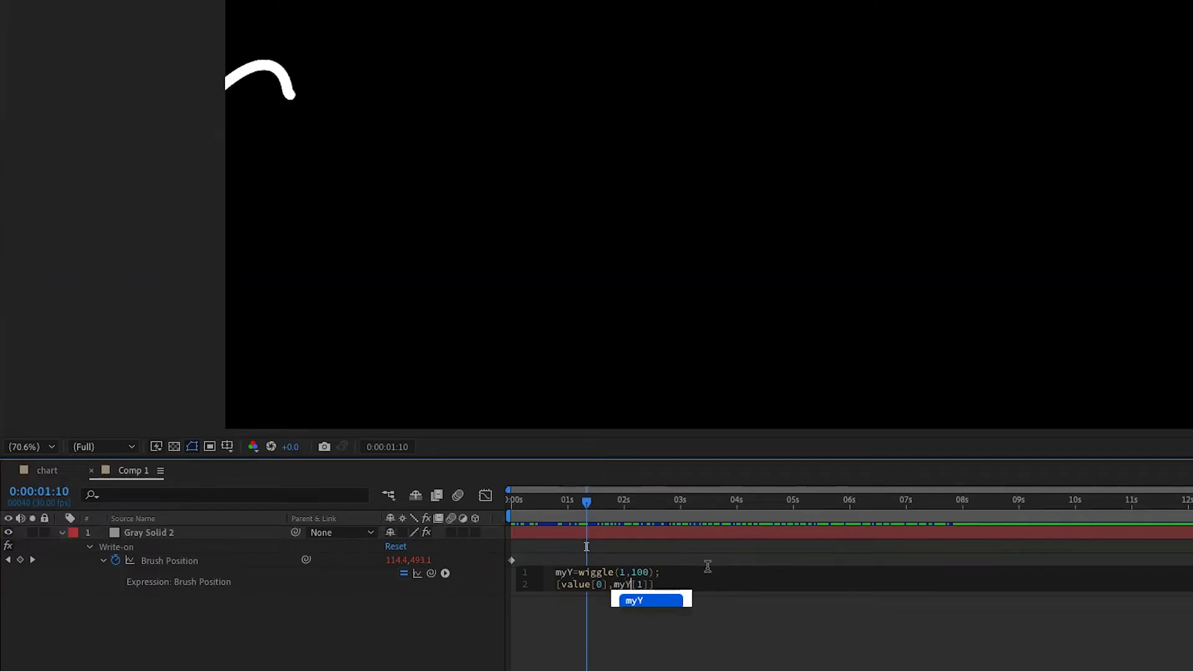
pyautogui.click(586, 546)
pyautogui.moveTo(565, 501); pyautogui.dragTo(511, 501)
pyautogui.press('space')
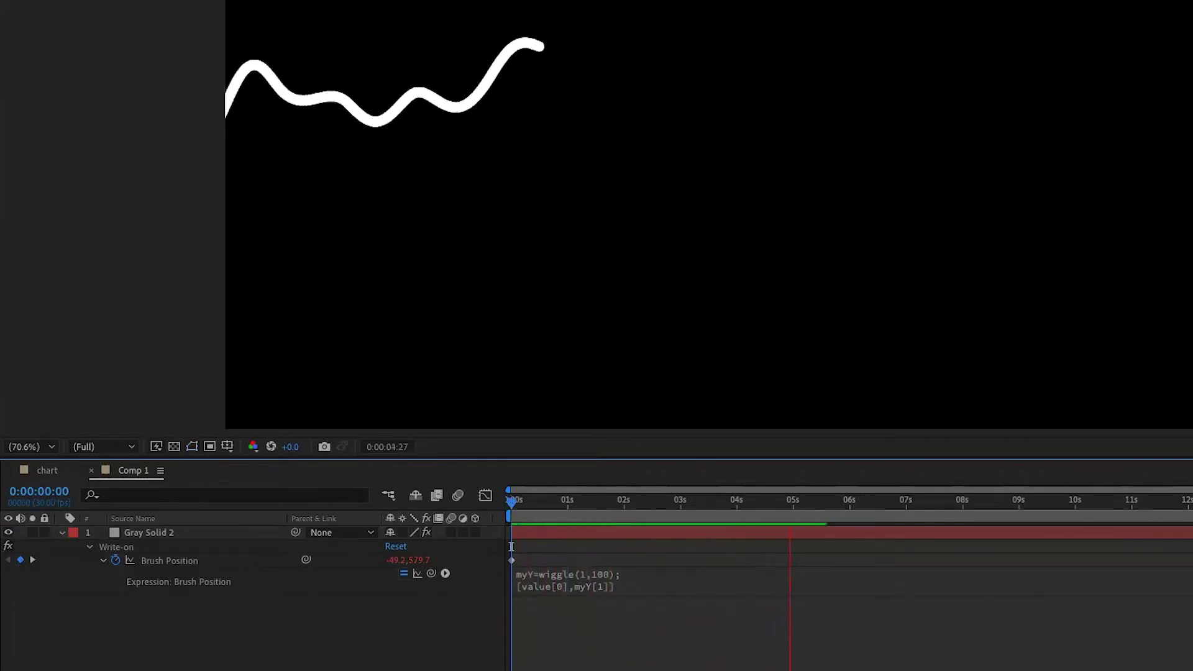
# Step: Raise the wiggle amplitude from 100 to 400 in the Brush Position expression
pyautogui.press('space')
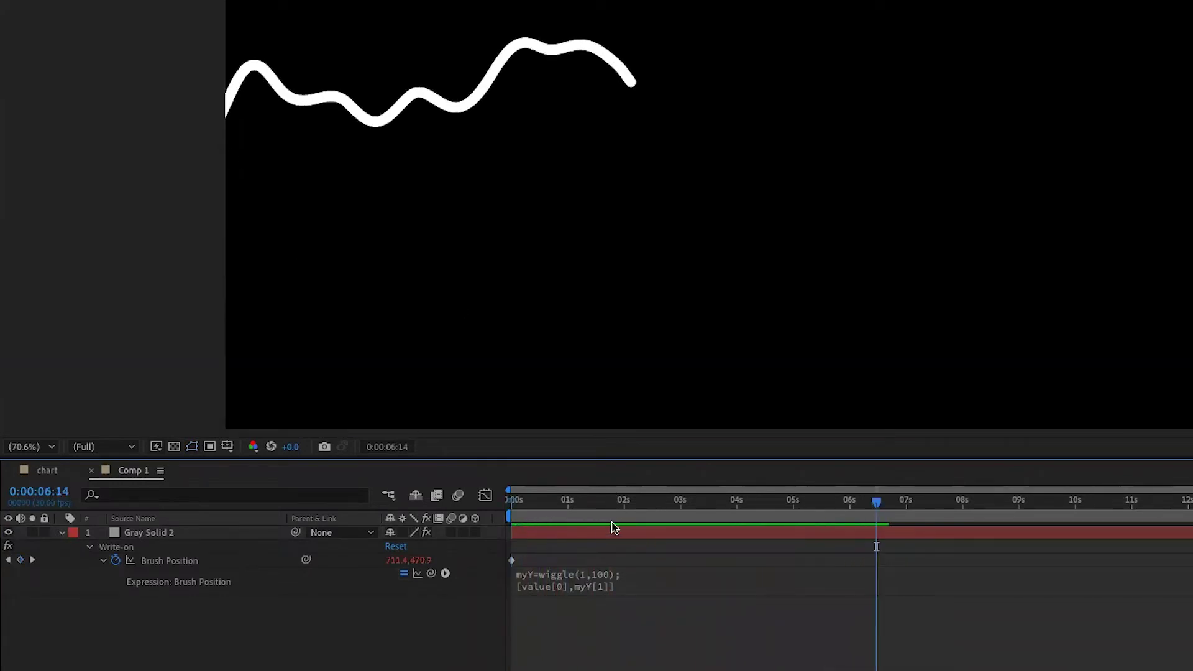
pyautogui.click(634, 573)
pyautogui.click(635, 573)
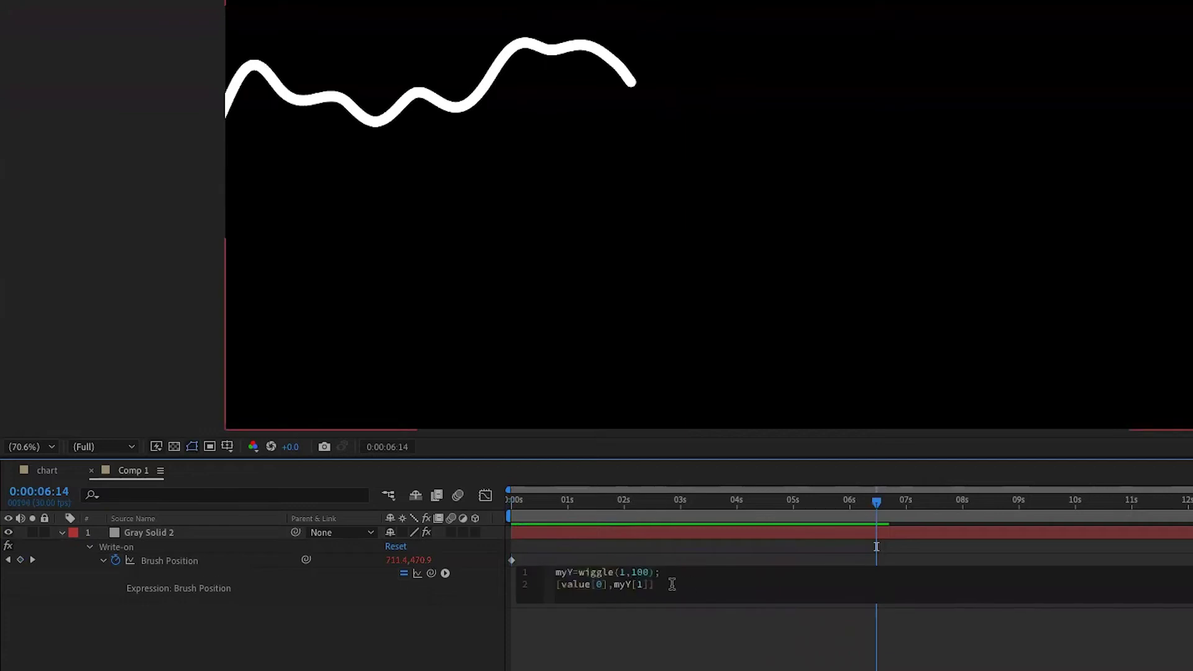
pyautogui.hotkey('shift', 'Right')
pyautogui.press('Return')
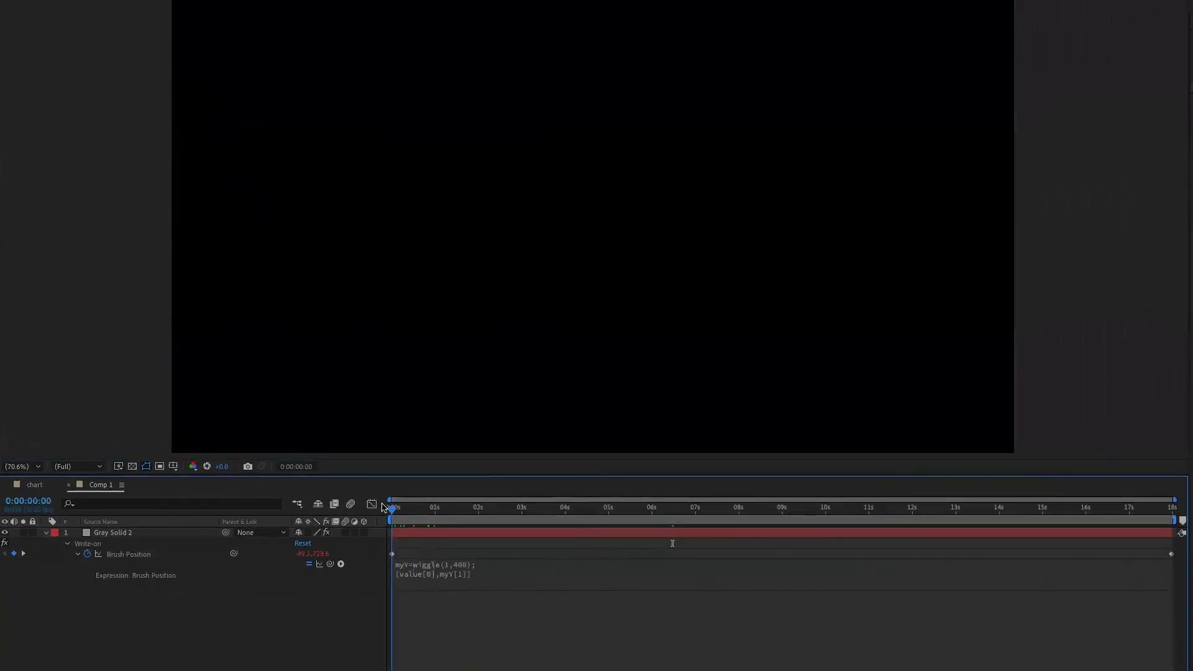
# Step: Change the wiggle frequency to 2 and scrub through time to check the taller spikes
pyautogui.click(446, 569)
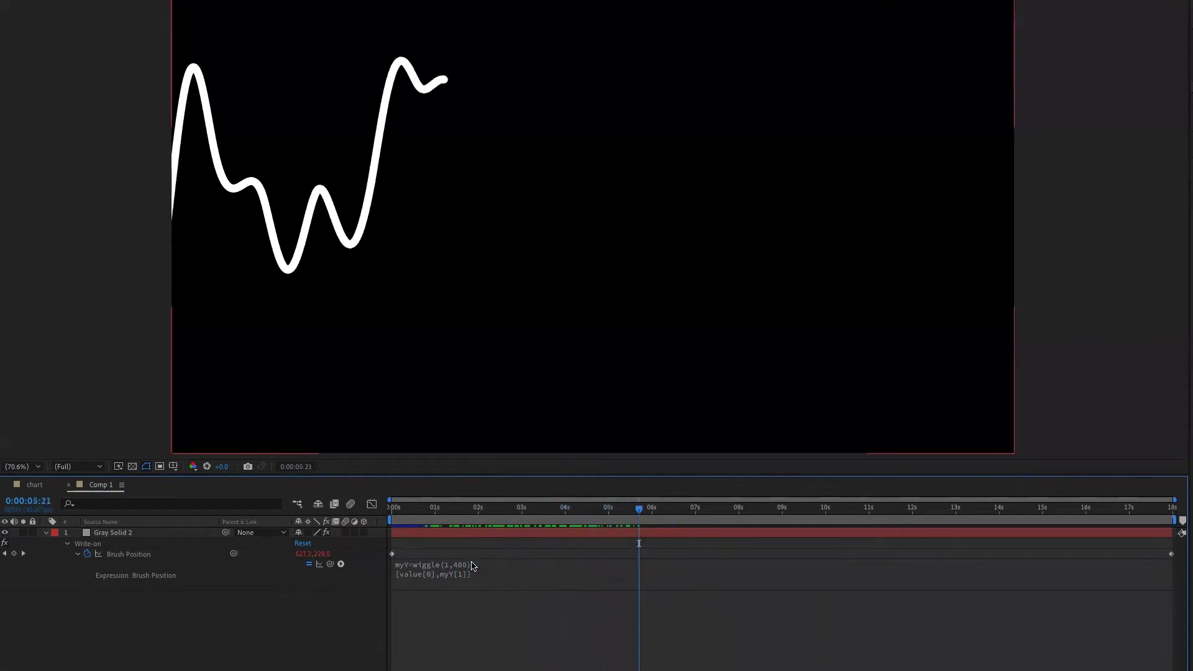
pyautogui.click(457, 566)
pyautogui.click(480, 572)
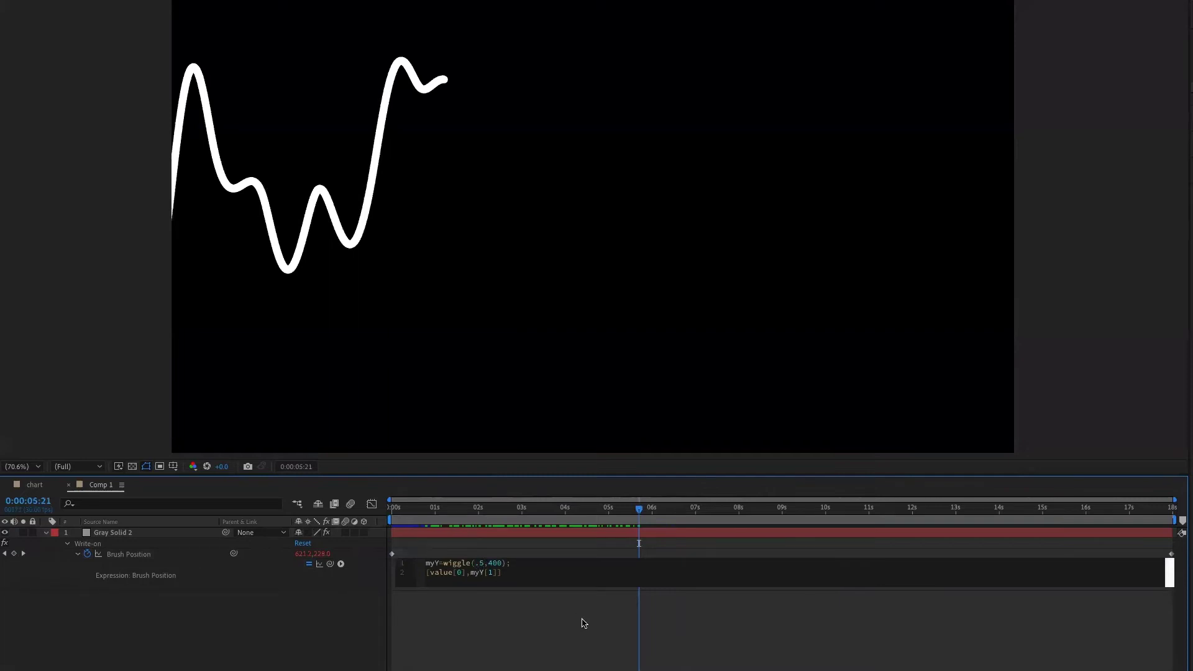
pyautogui.press('Up')
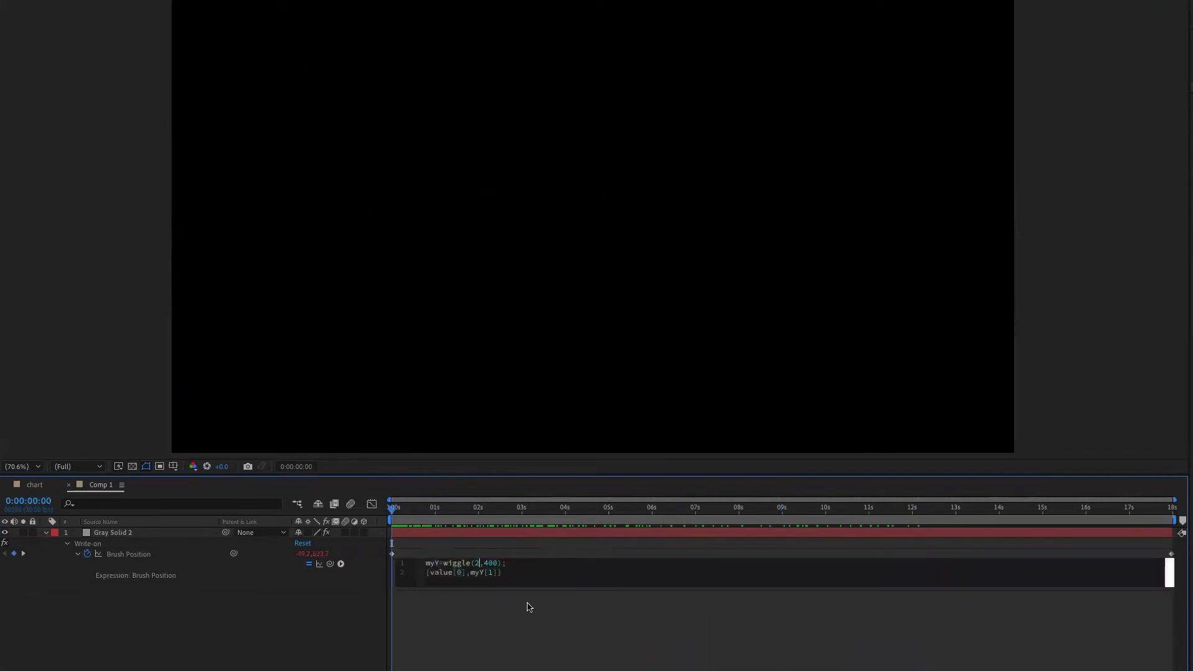
pyautogui.click(458, 532)
pyautogui.moveTo(407, 508)
pyautogui.mouseDown()
pyautogui.moveTo(394, 507)
pyautogui.moveTo(781, 518)
pyautogui.moveTo(949, 502)
pyautogui.moveTo(1093, 508)
pyautogui.moveTo(547, 497)
pyautogui.moveTo(559, 501)
pyautogui.mouseUp()
# Step: Set the Write-on Color on Gray Solid 2 to FF0000 and scrub to watch the red stroke
pyautogui.click(450, 567)
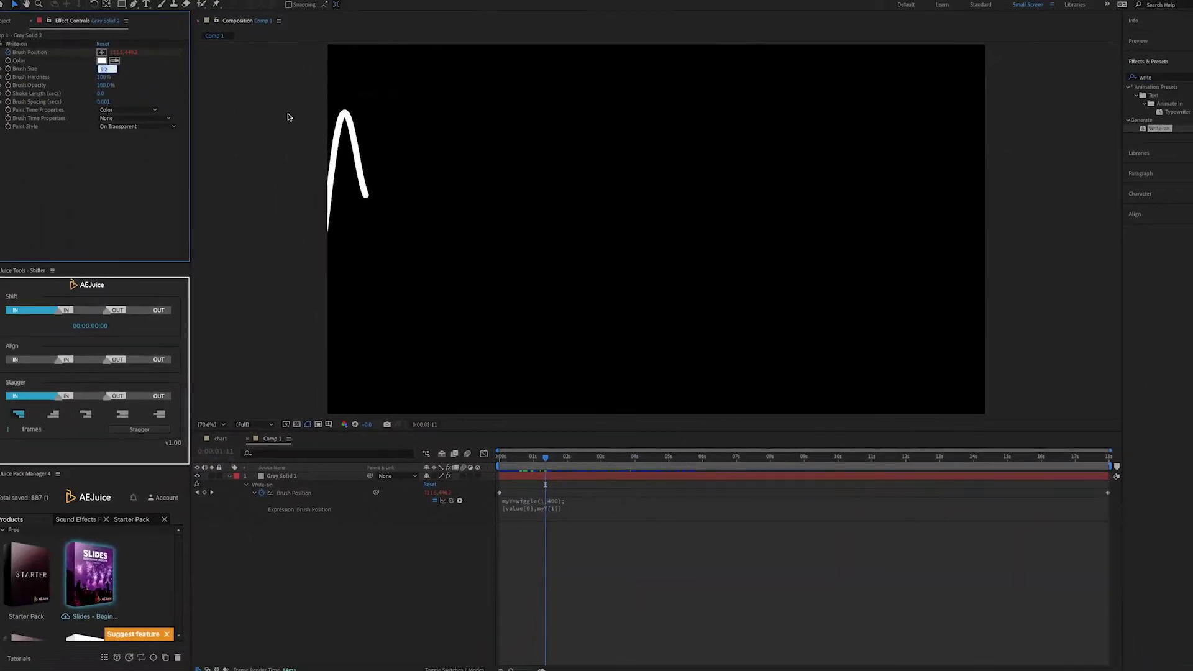
pyautogui.click(289, 473)
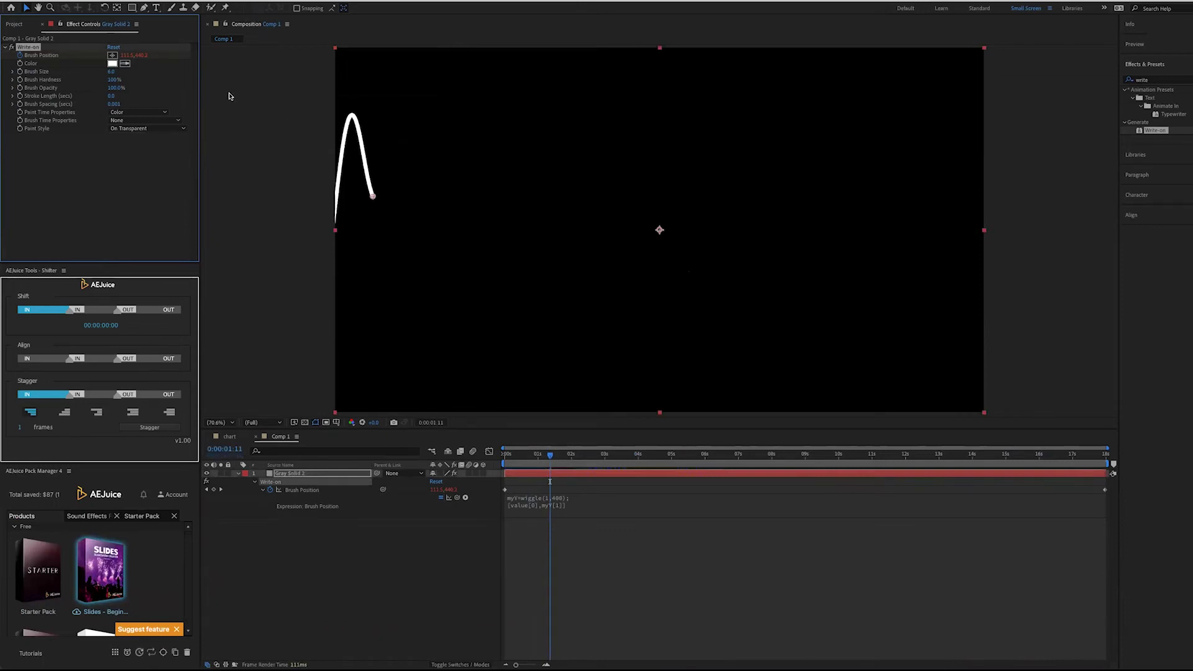
pyautogui.click(112, 64)
pyautogui.write('FF0000')
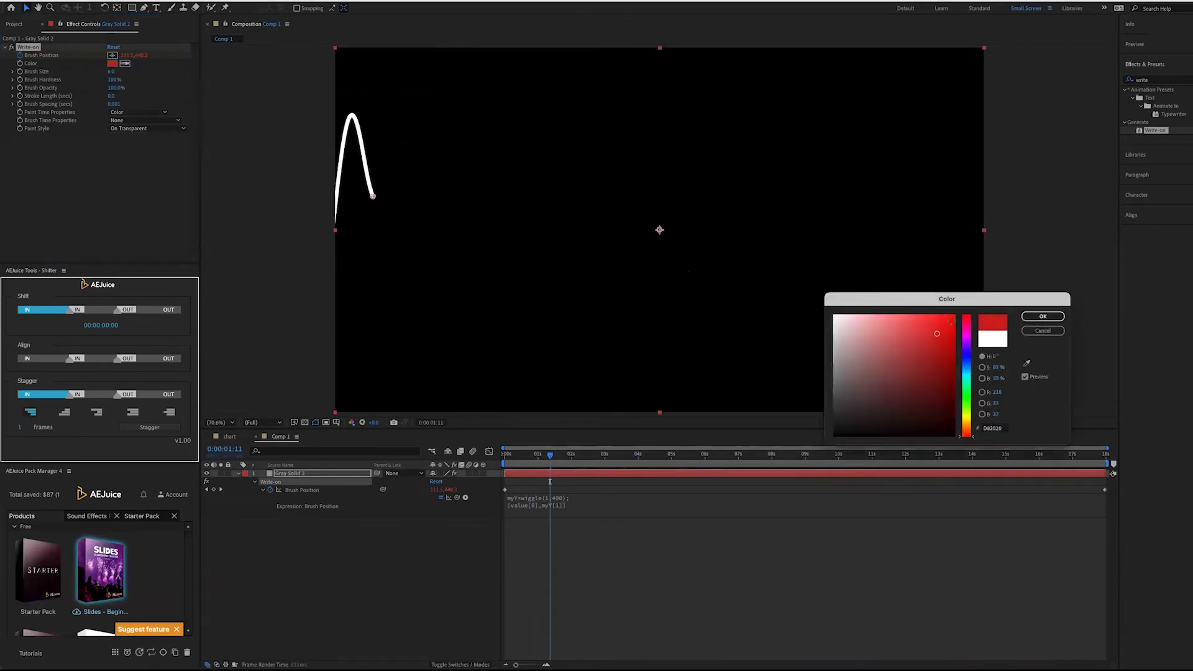
pyautogui.press('Return')
pyautogui.moveTo(549, 457)
pyautogui.mouseDown()
pyautogui.moveTo(494, 457)
pyautogui.moveTo(658, 450)
pyautogui.moveTo(450, 448)
pyautogui.moveTo(578, 449)
pyautogui.moveTo(515, 456)
pyautogui.mouseUp()
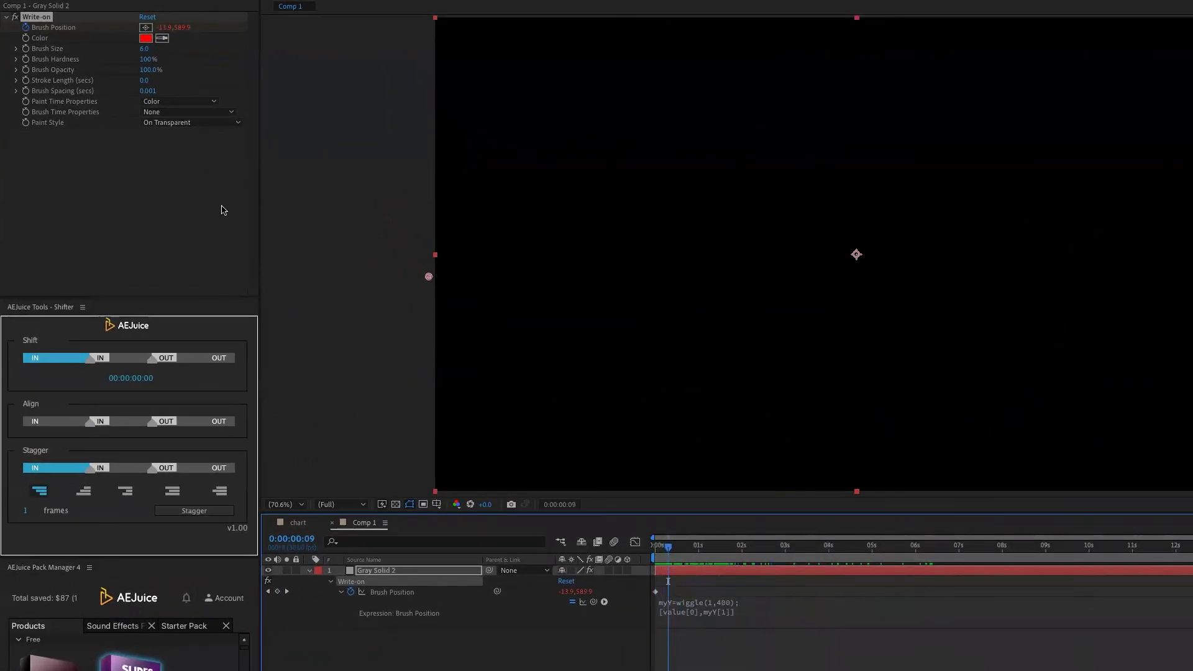
# Step: Set the brush colour to green at the start and turn on Color keyframing
pyautogui.click(147, 39)
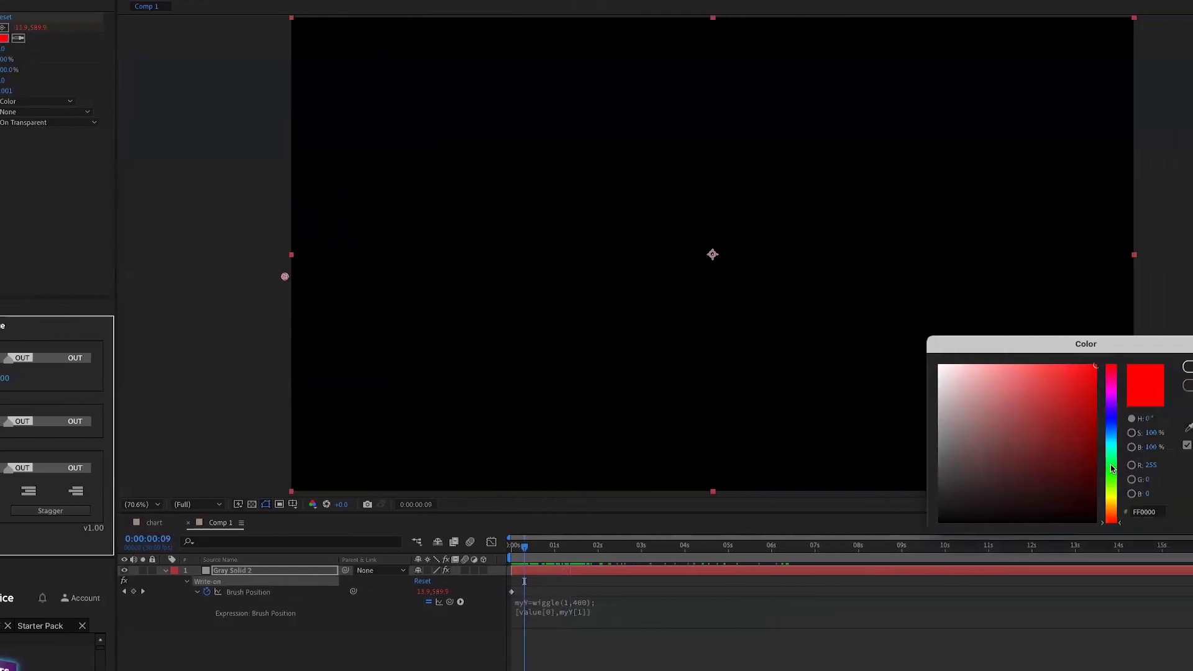
pyautogui.click(1192, 466)
pyautogui.click(1093, 367)
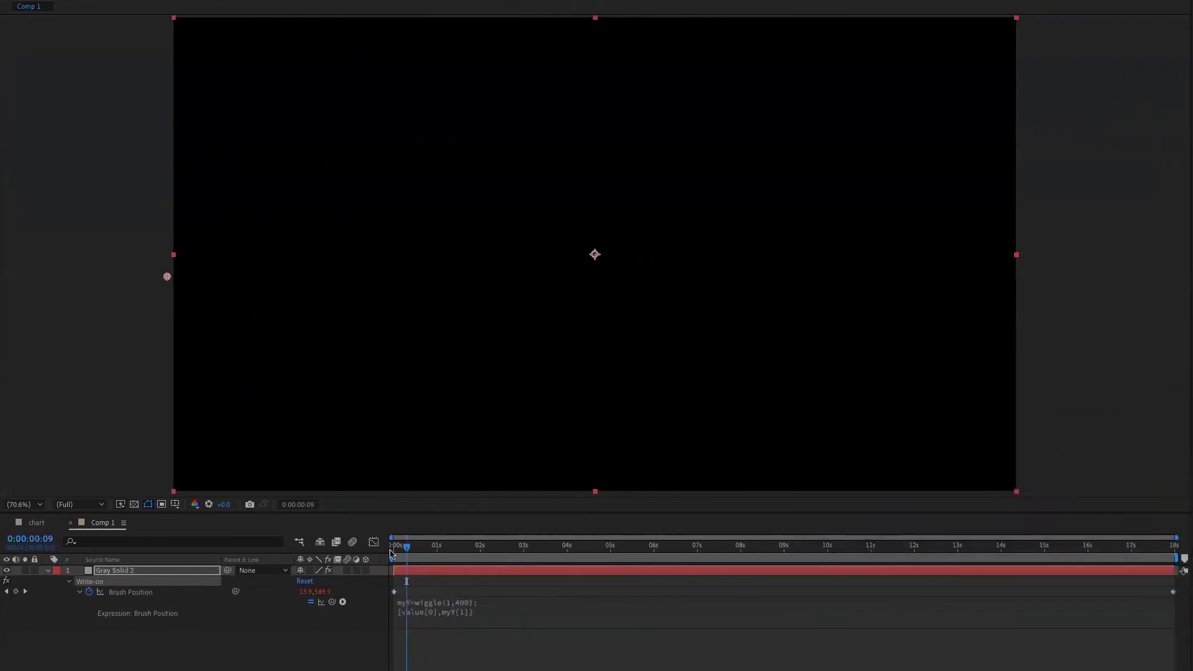
pyautogui.moveTo(485, 547); pyautogui.dragTo(472, 546)
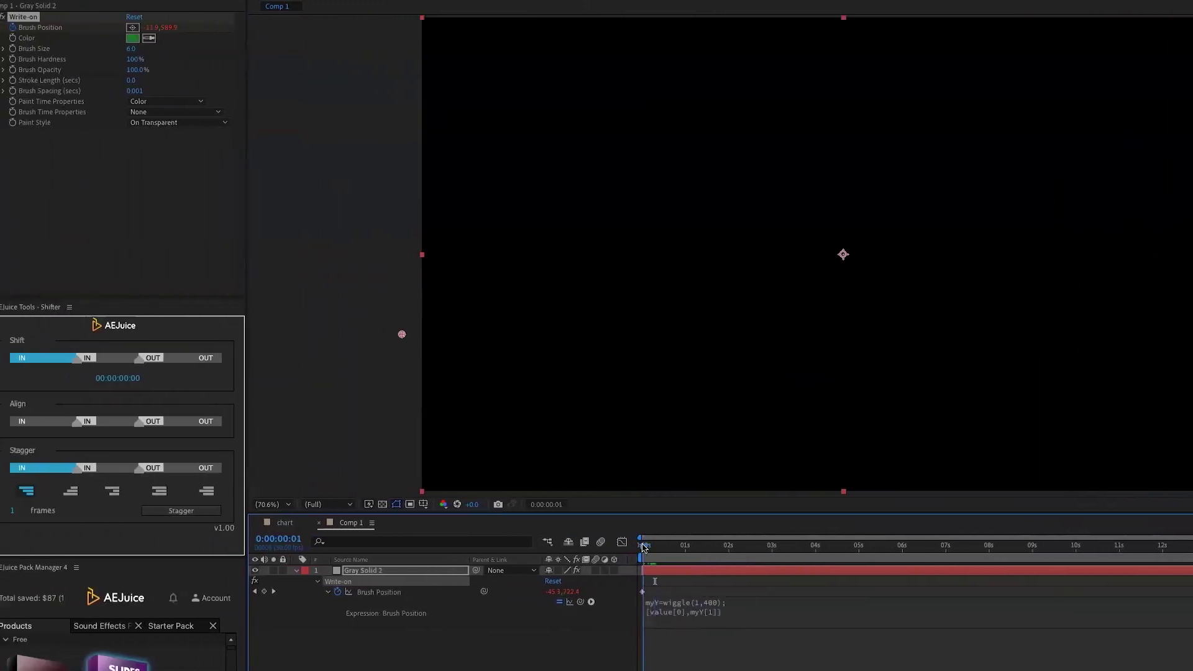
pyautogui.click(28, 39)
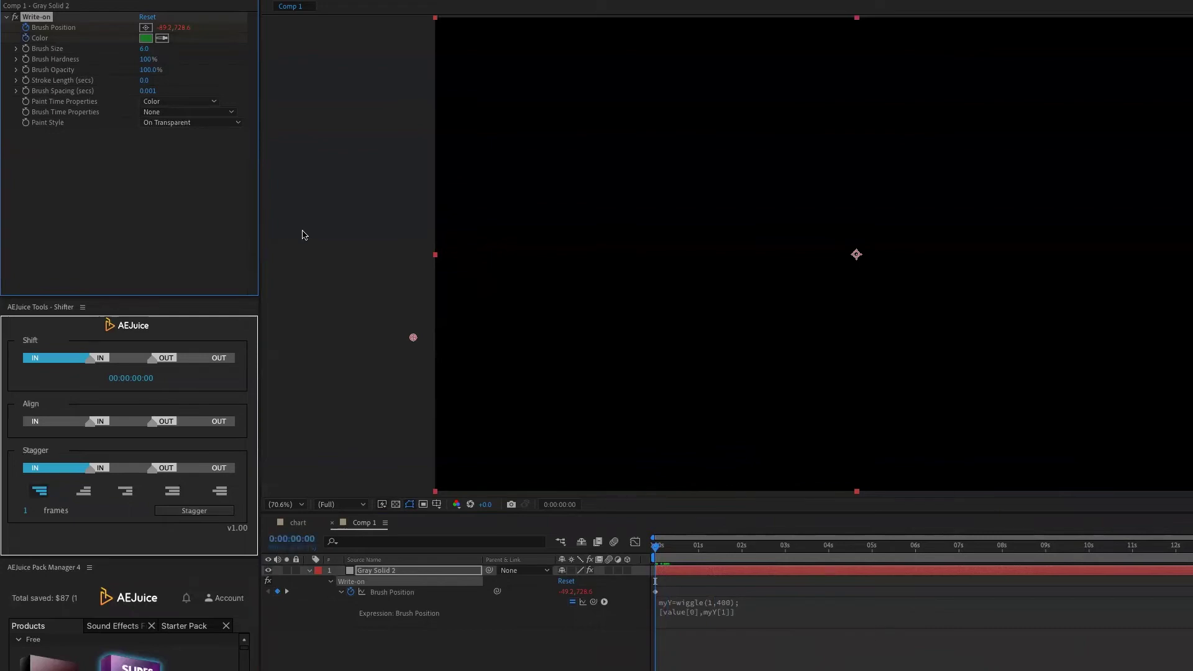
# Step: Move the colour change to about frame 24, turning the brush red (861717) slightly later
pyautogui.click(425, 572)
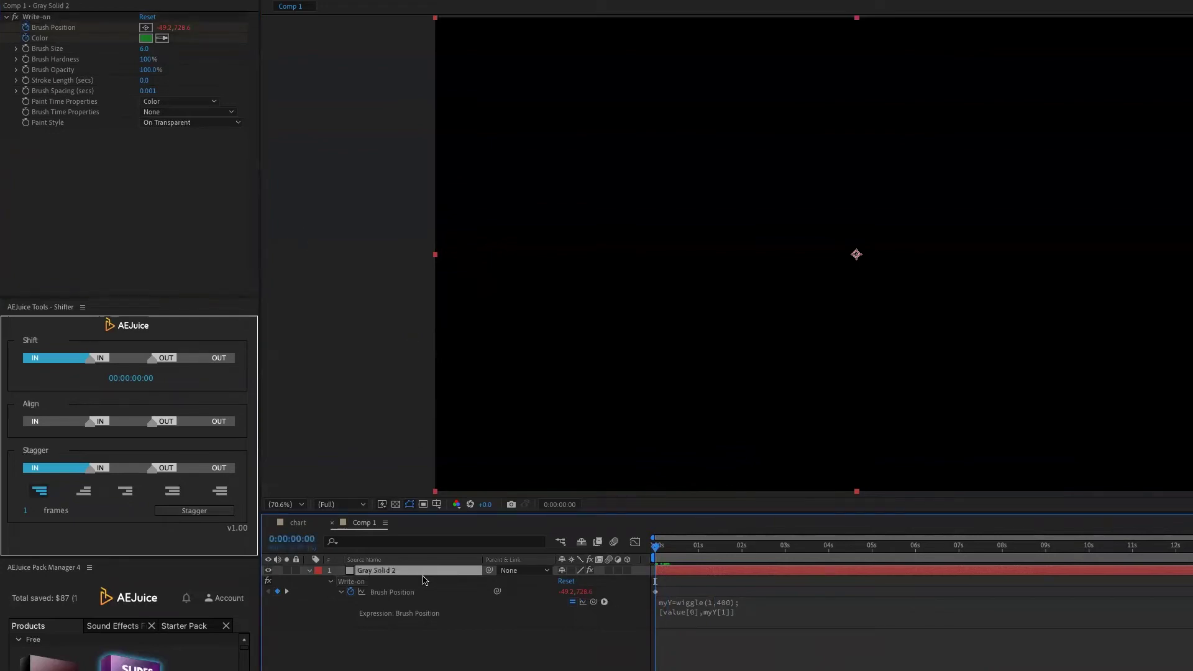
pyautogui.press('u')
pyautogui.press('u')
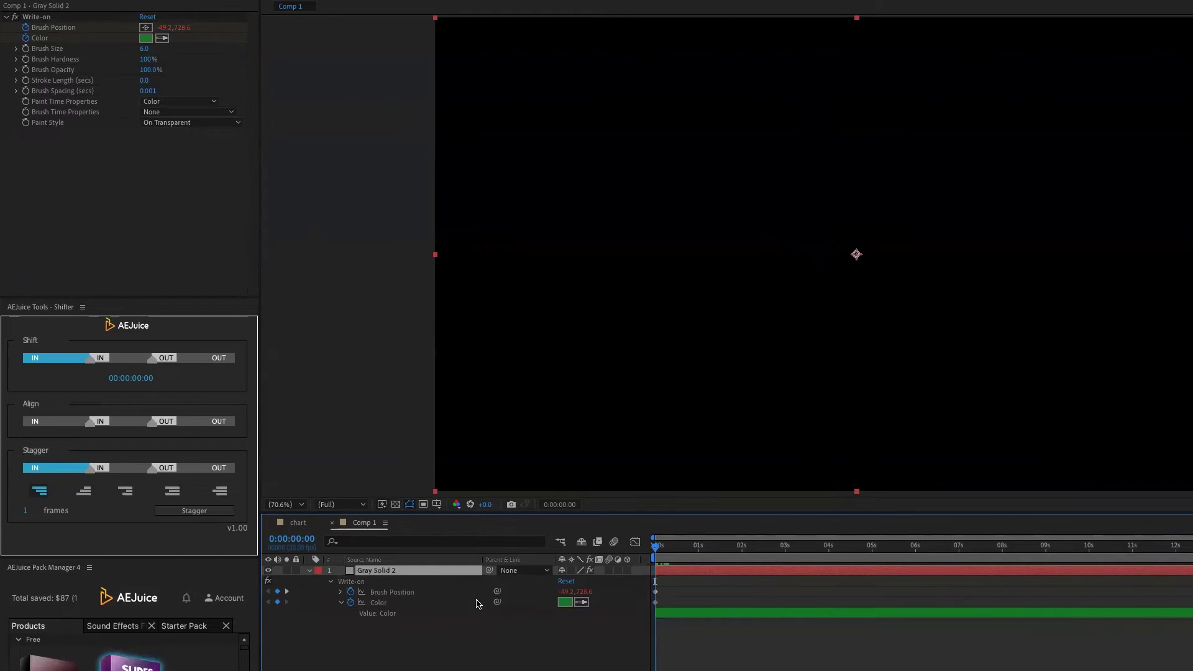
pyautogui.click(656, 548)
pyautogui.moveTo(405, 549); pyautogui.dragTo(438, 551)
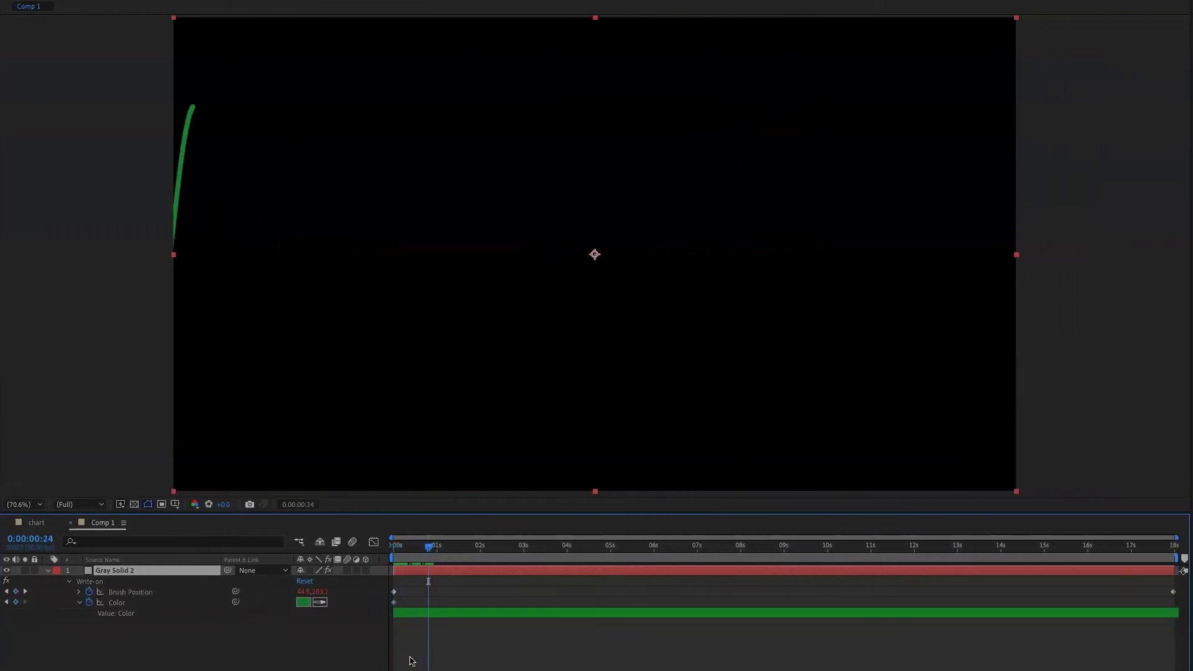
pyautogui.click(395, 602)
pyautogui.moveTo(398, 606); pyautogui.dragTo(428, 606)
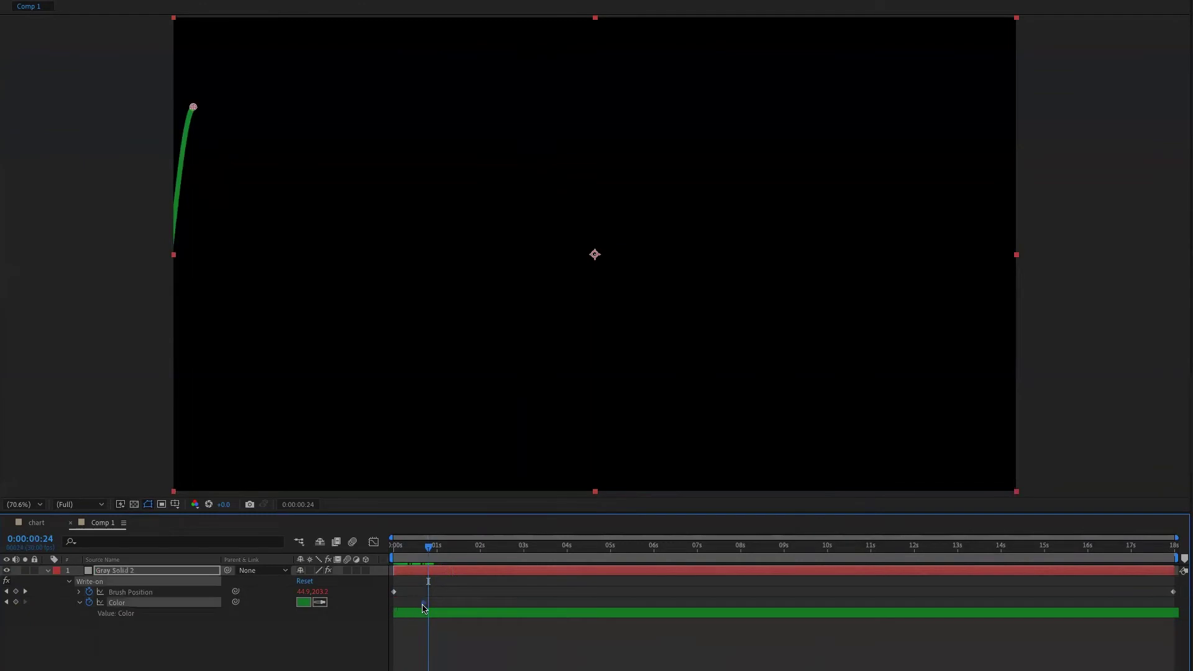
pyautogui.click(303, 602)
pyautogui.click(995, 368)
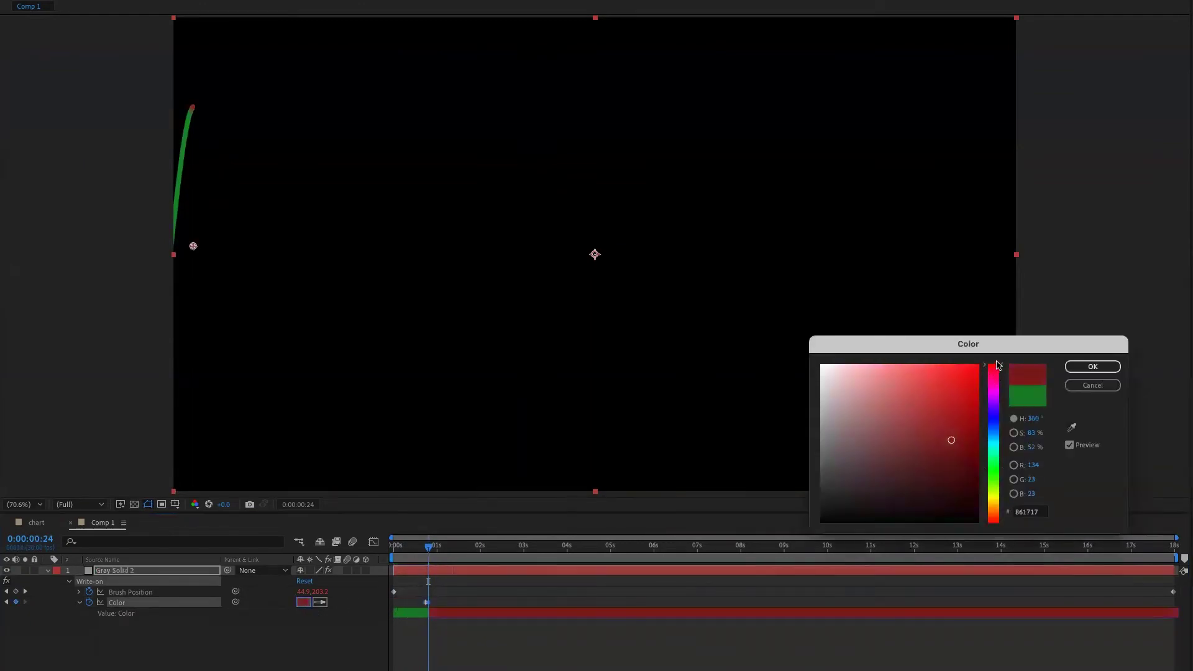
pyautogui.click(1092, 367)
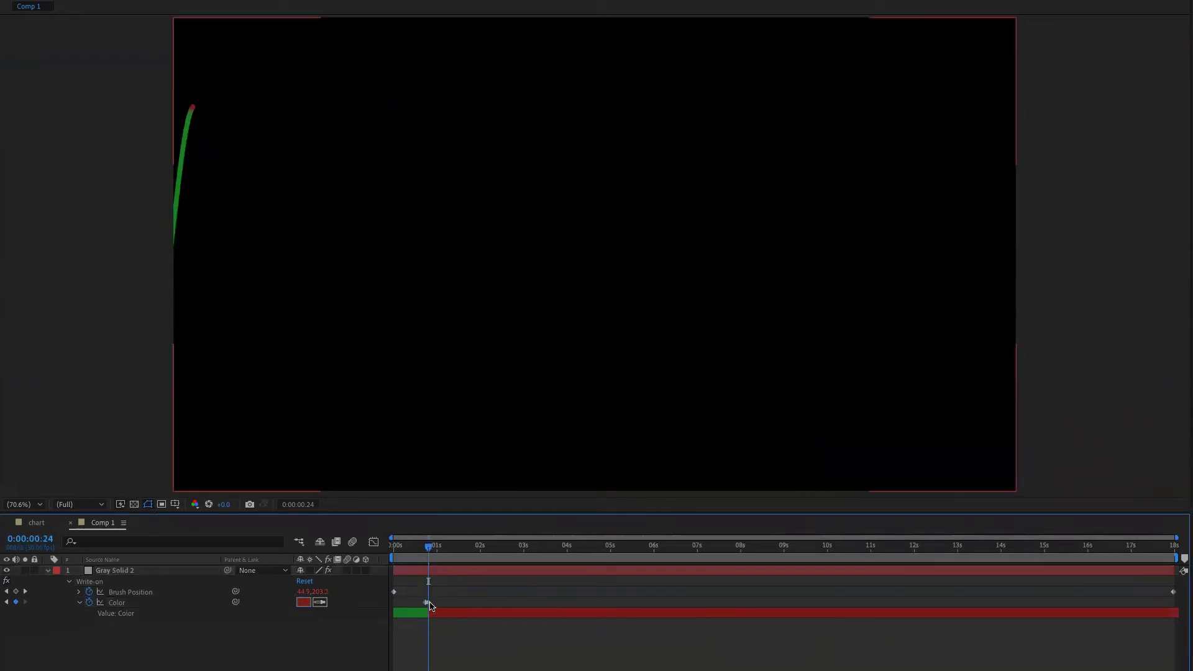
pyautogui.moveTo(430, 606); pyautogui.dragTo(438, 608)
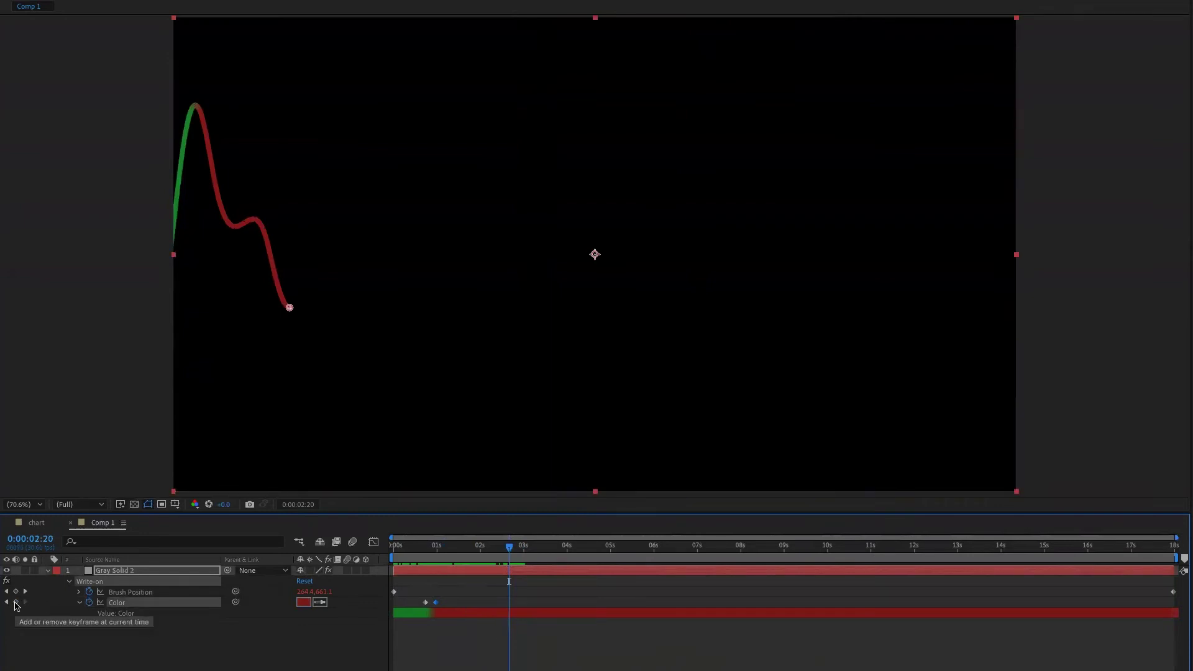
# Step: Add Color keyframes holding red at 2:19 and switching to green at 2:23
pyautogui.click(506, 548)
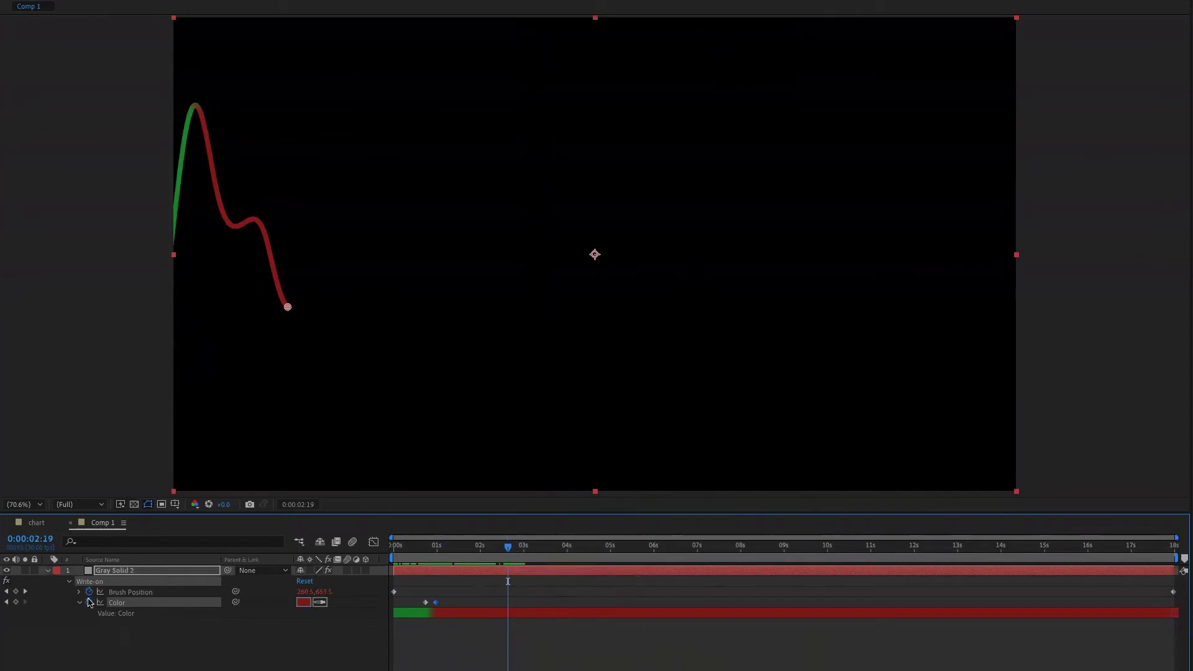
pyautogui.click(16, 602)
pyautogui.press('pagedown')
pyautogui.press('pagedown')
pyautogui.press('pagedown')
pyautogui.press('pagedown')
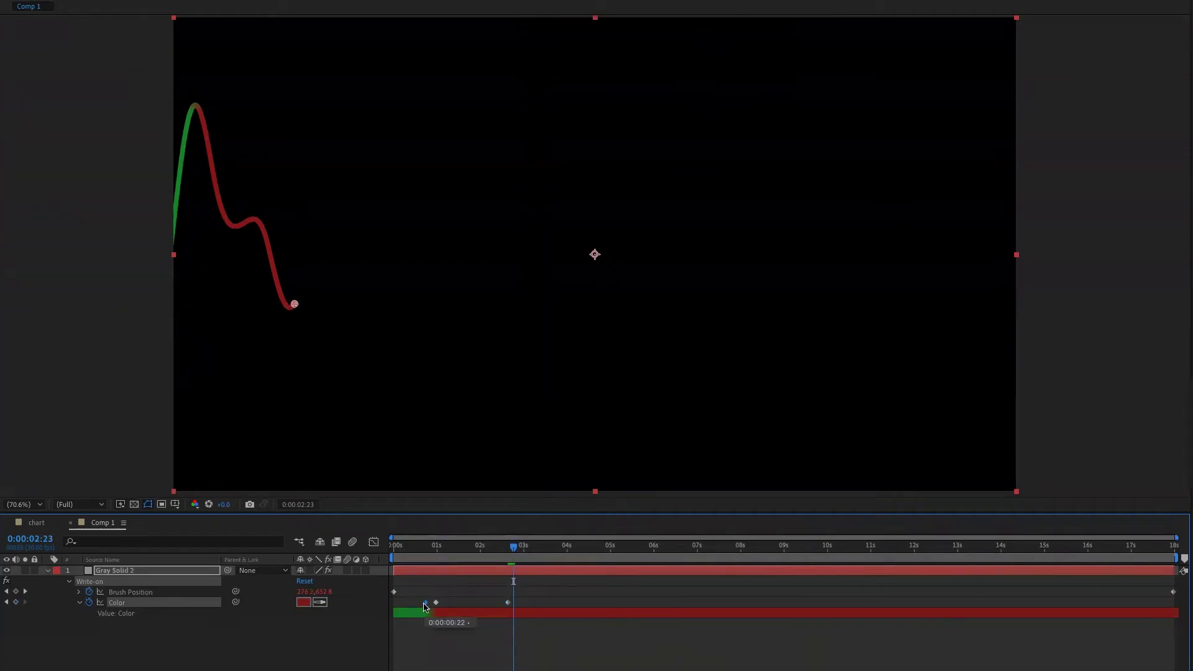
pyautogui.hotkey('ctrl', 'v')
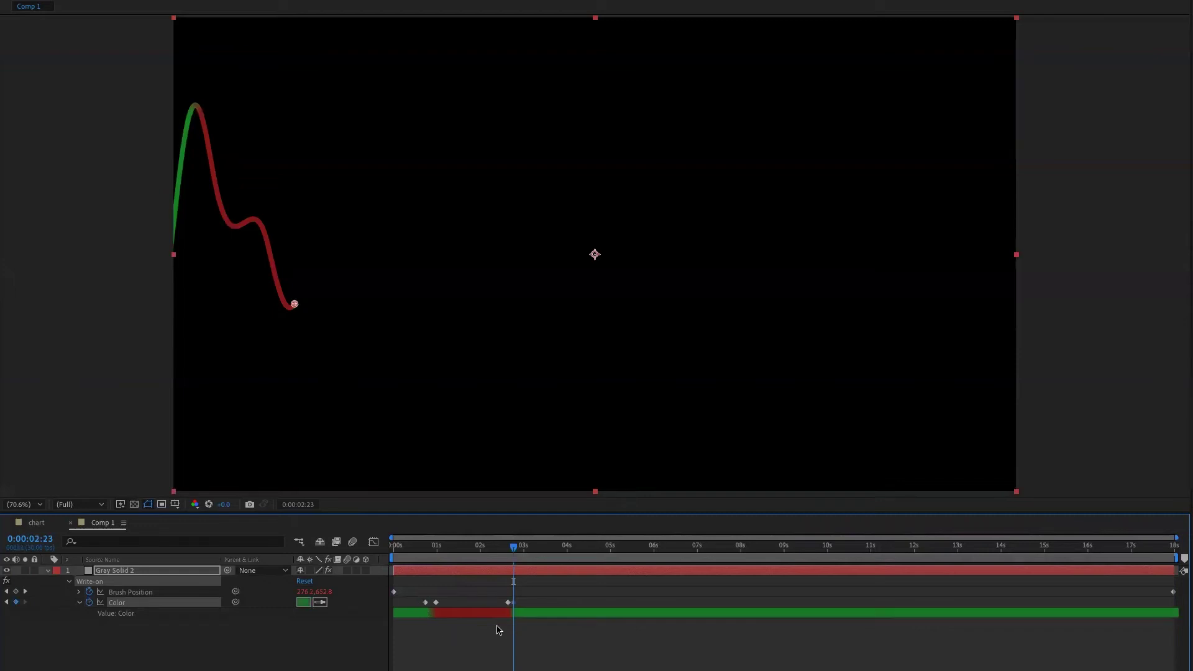
pyautogui.moveTo(514, 546); pyautogui.dragTo(393, 547)
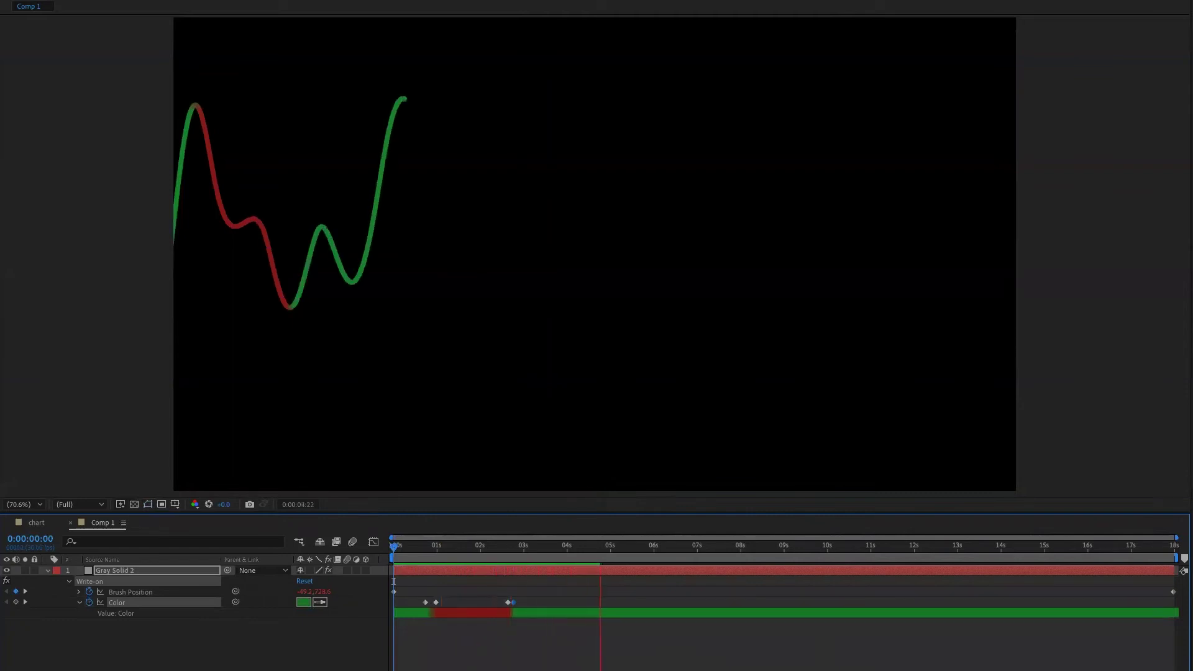
pyautogui.press('space')
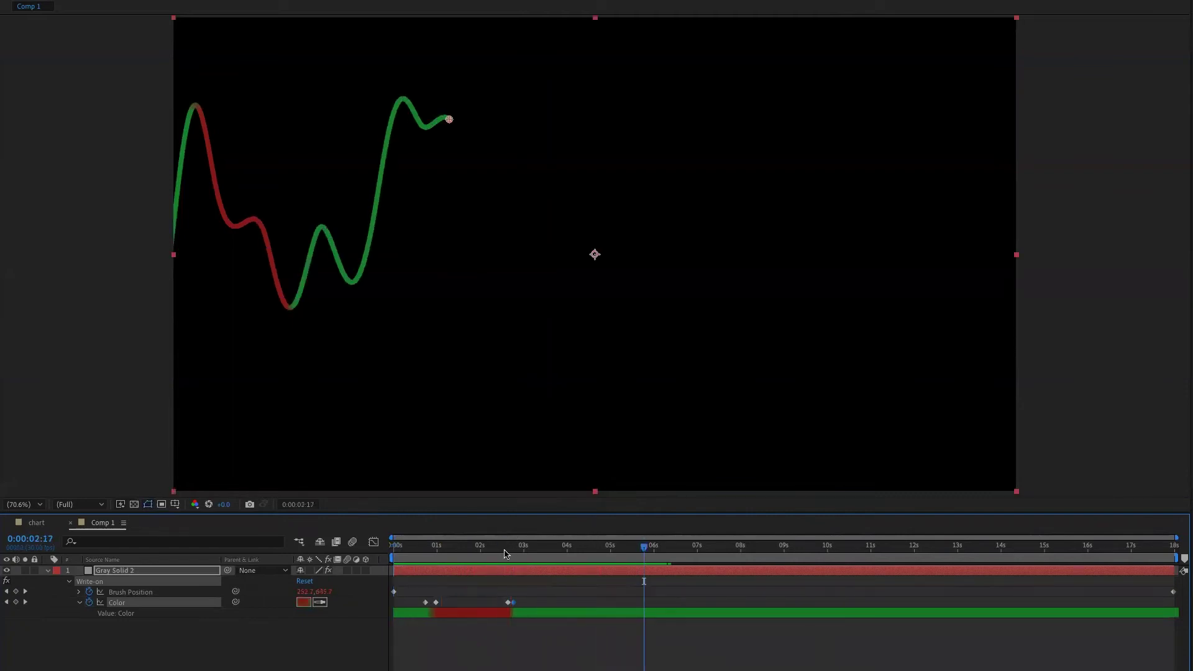
# Step: Paste the red-green keyframe pairs at 3:08 and 3:26, then preview the alternating colours
pyautogui.click(526, 550)
pyautogui.moveTo(527, 555); pyautogui.dragTo(537, 553)
pyautogui.moveTo(418, 591); pyautogui.dragTo(447, 609)
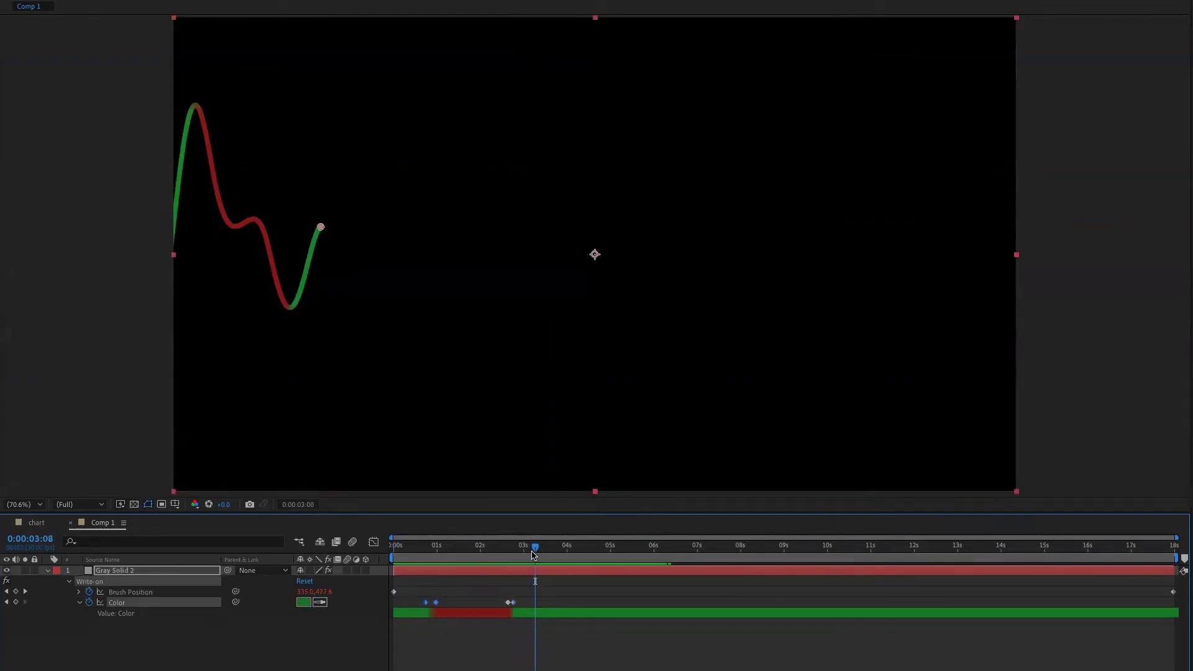
pyautogui.hotkey('ctrl', 'v')
pyautogui.moveTo(535, 553); pyautogui.dragTo(565, 563)
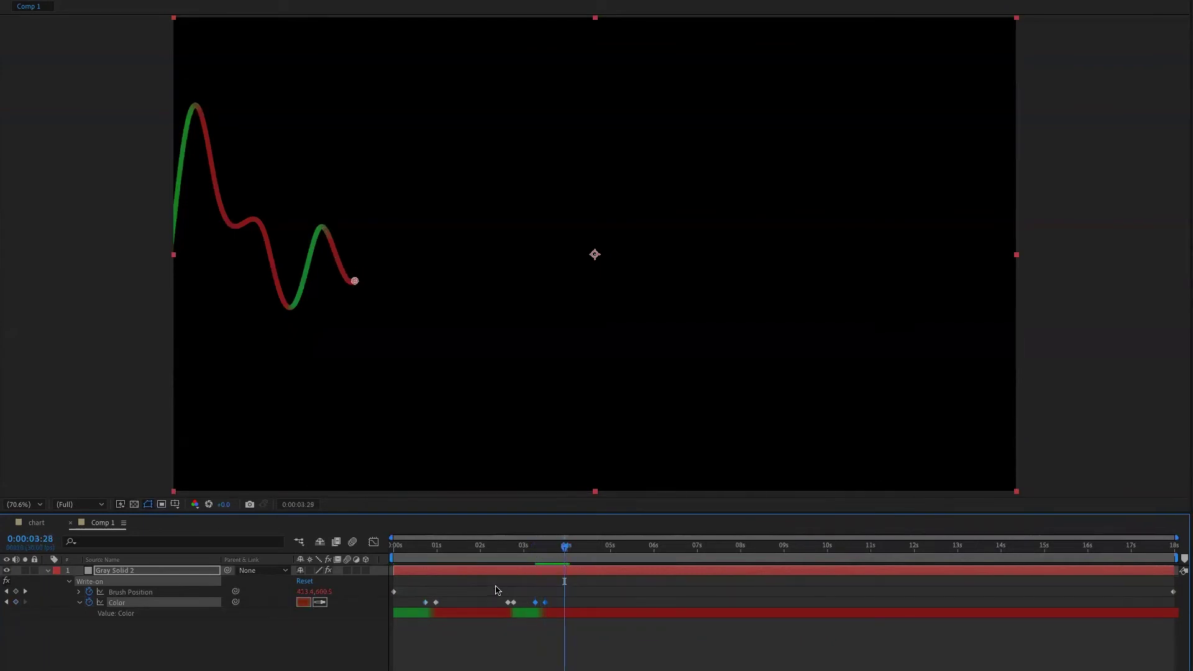
pyautogui.moveTo(498, 590); pyautogui.dragTo(521, 608)
pyautogui.moveTo(565, 548); pyautogui.dragTo(561, 548)
pyautogui.hotkey('ctrl', 'v')
pyautogui.press('space')
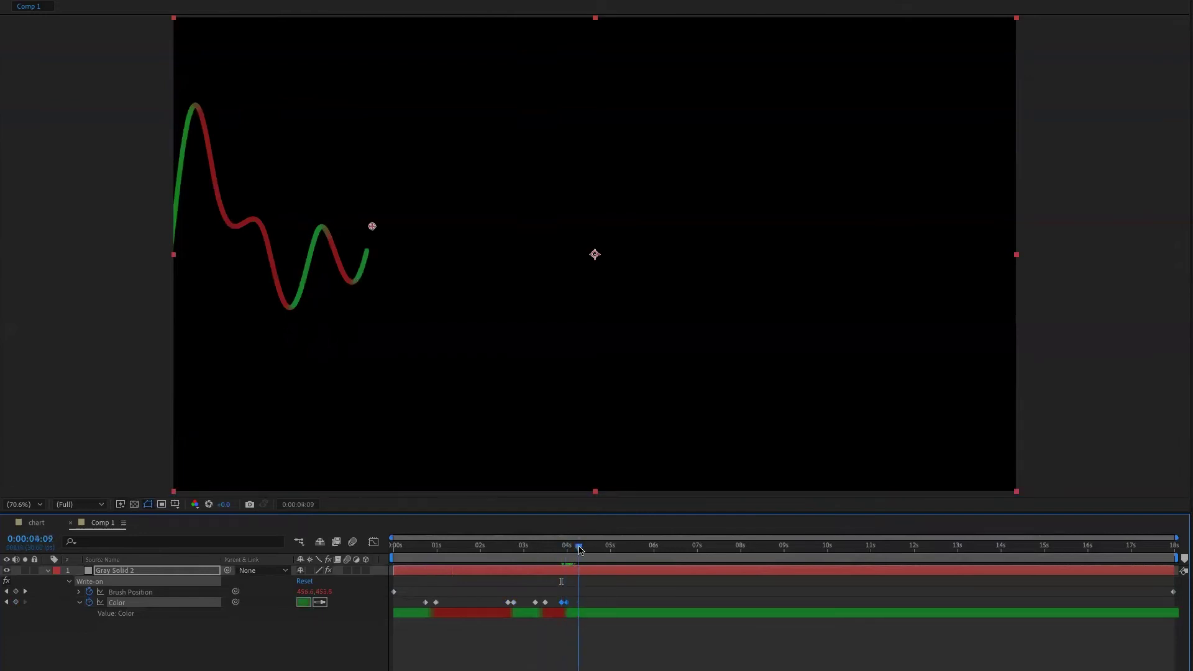
# Step: Delete all the brush Color keyframes
pyautogui.click(450, 547)
pyautogui.press('Home')
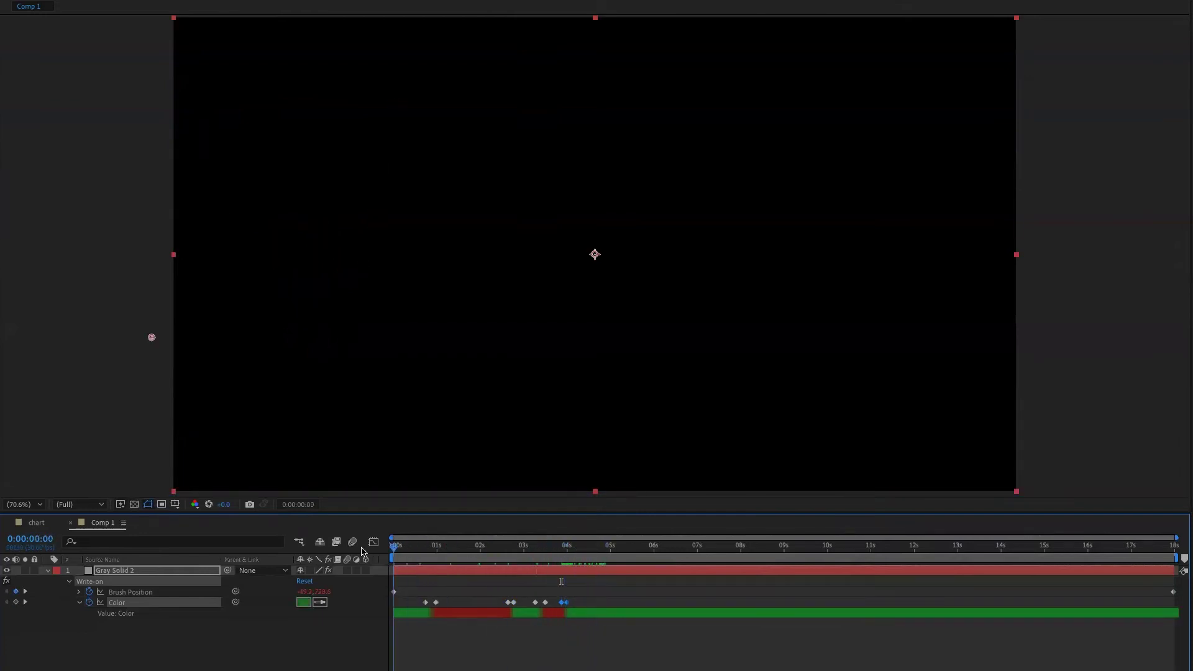
pyautogui.moveTo(598, 587); pyautogui.dragTo(422, 606)
pyautogui.press('Delete')
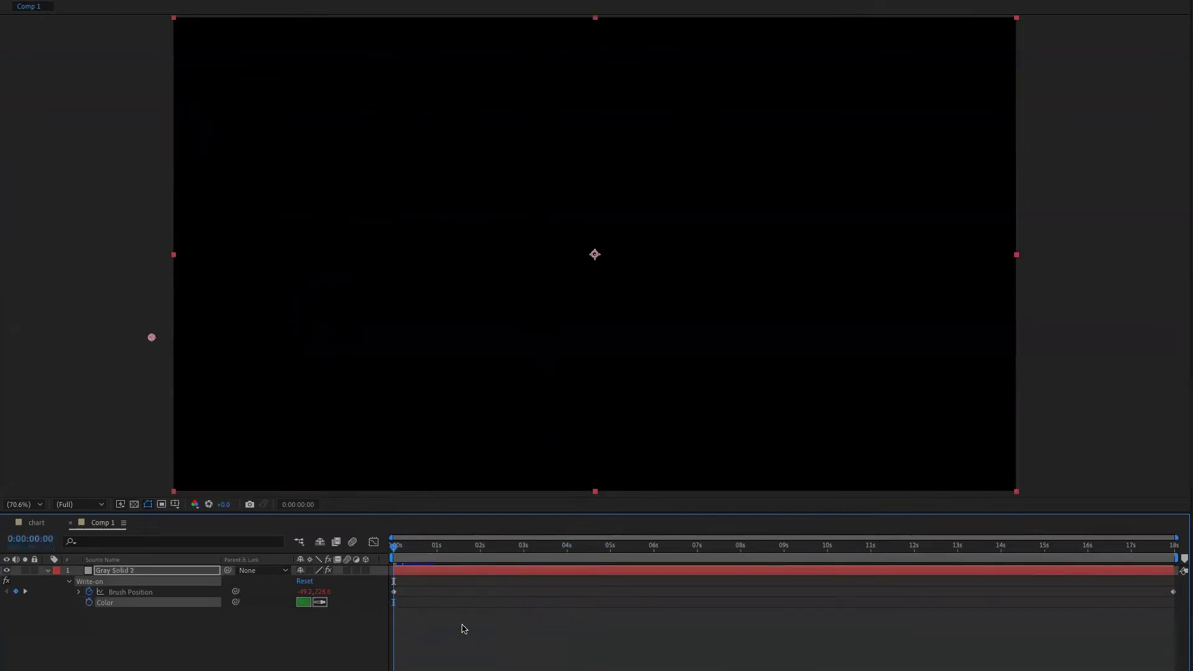
# Step: Set the brush colour to near-white EEEEEE and preview the white line
pyautogui.click(303, 603)
pyautogui.moveTo(847, 392); pyautogui.dragTo(784, 374)
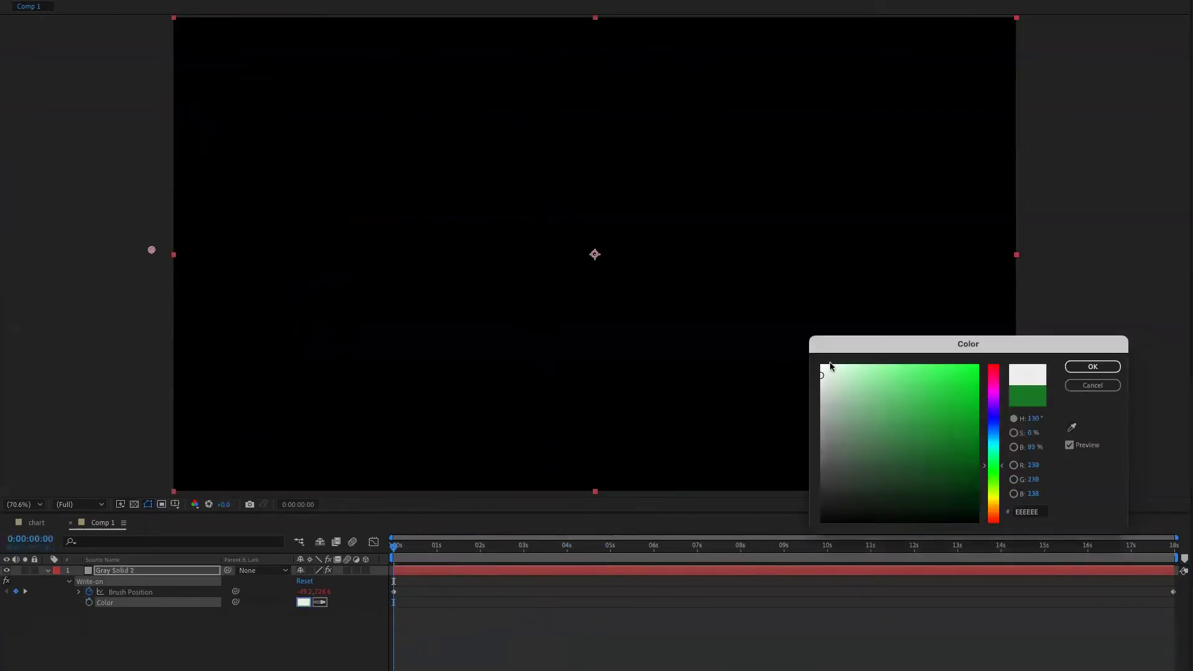
pyautogui.click(1076, 364)
pyautogui.press('space')
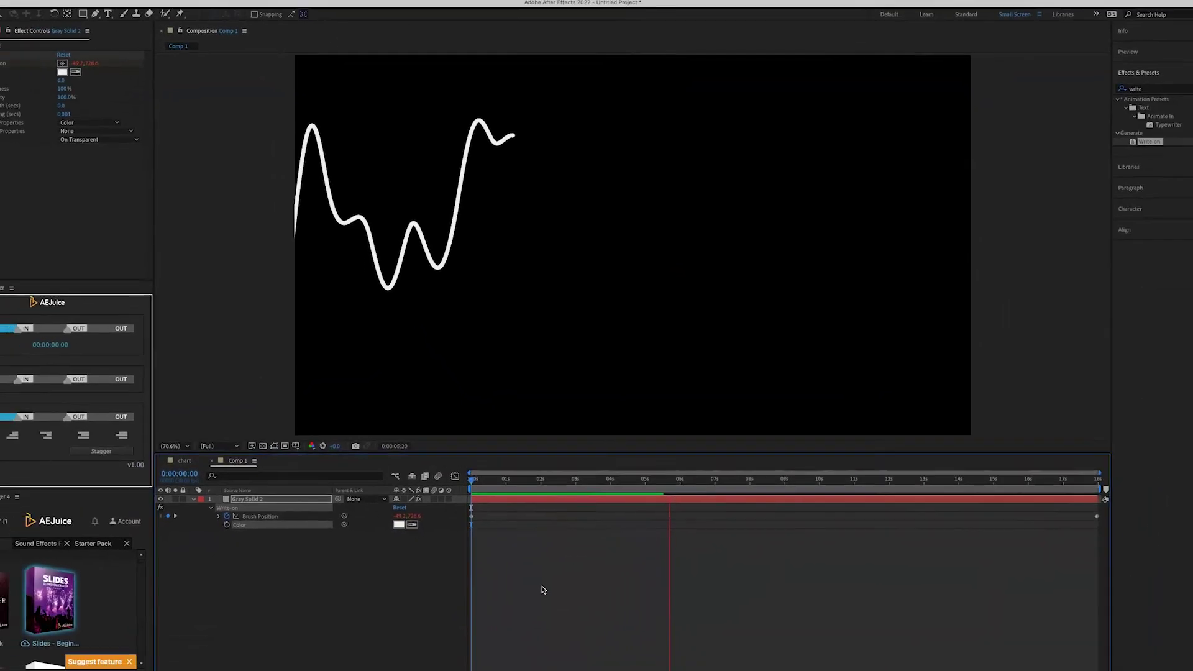
pyautogui.press('space')
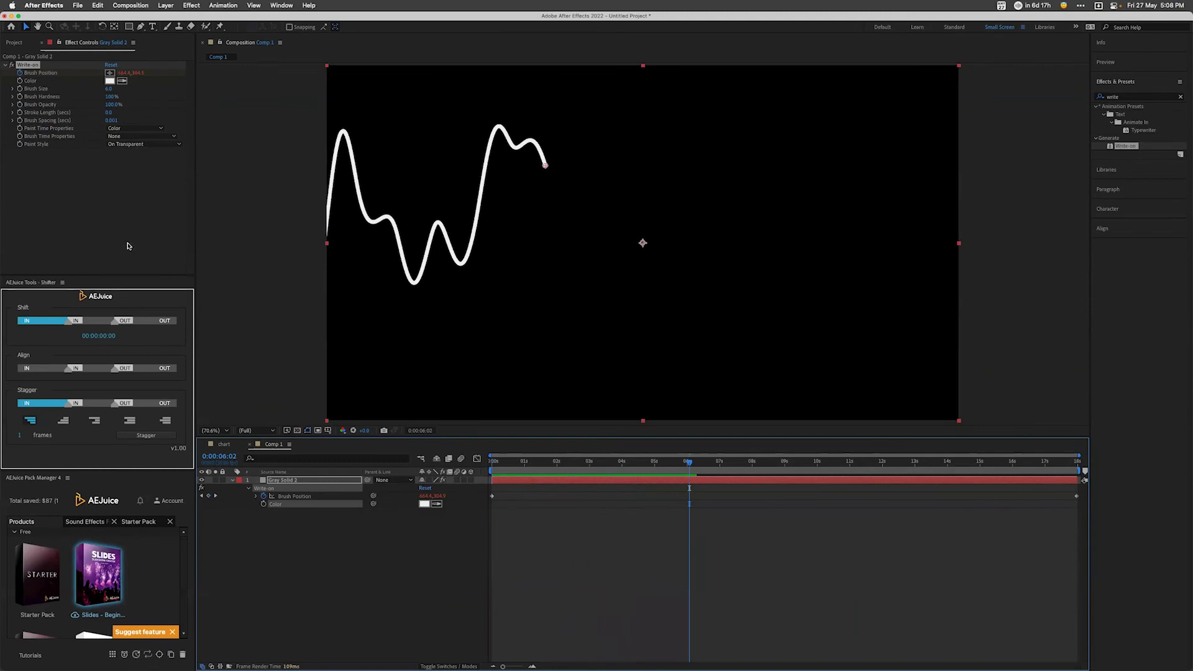
# Step: Pickwhip the Brush Position wiggle amount of 400 to the Slider Control's value
pyautogui.click(128, 246)
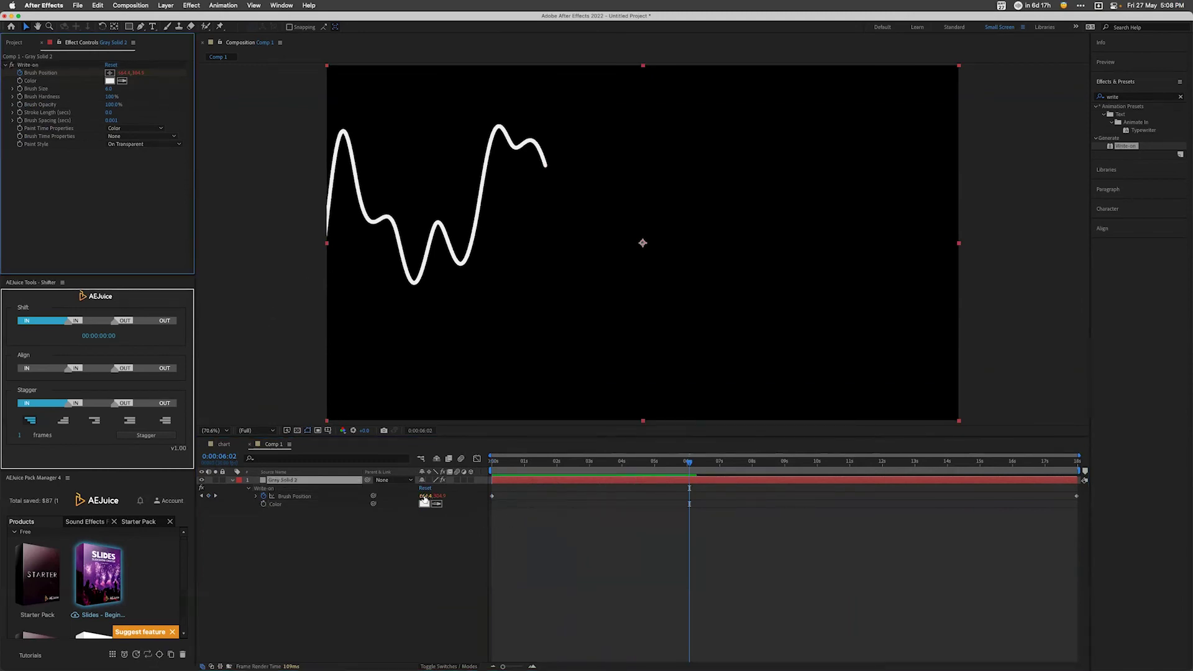
pyautogui.moveTo(522, 464)
pyautogui.mouseDown()
pyautogui.moveTo(497, 464)
pyautogui.moveTo(791, 466)
pyautogui.moveTo(577, 466)
pyautogui.mouseUp()
pyautogui.click(257, 497)
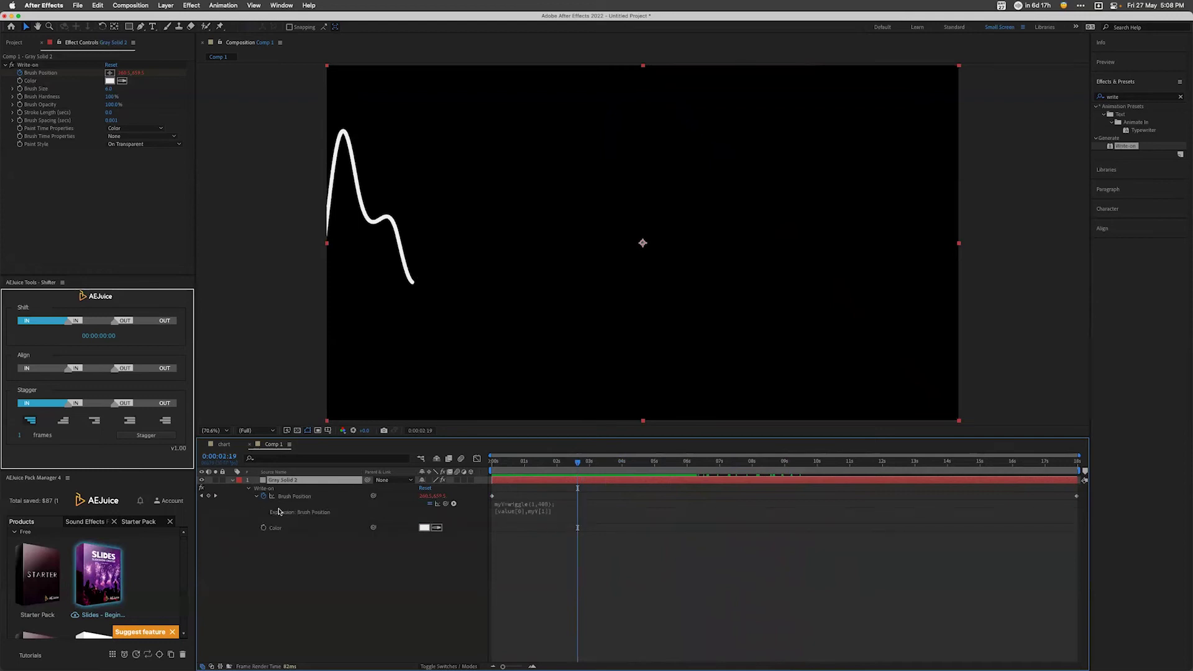
pyautogui.click(527, 573)
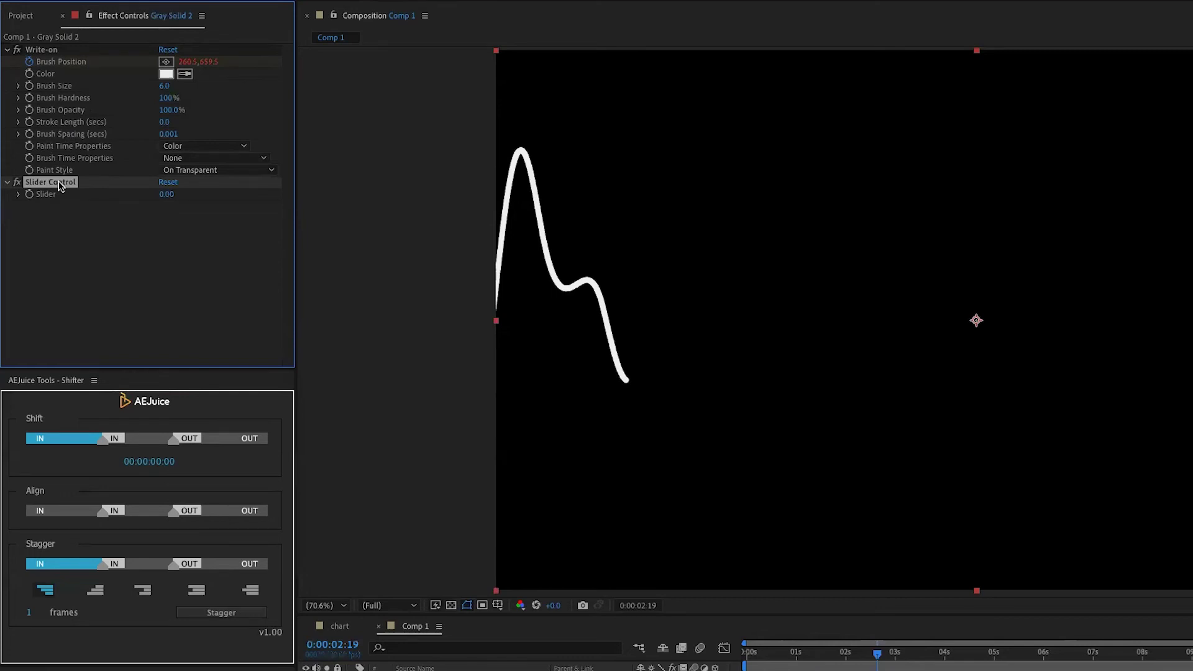
pyautogui.click(640, 616)
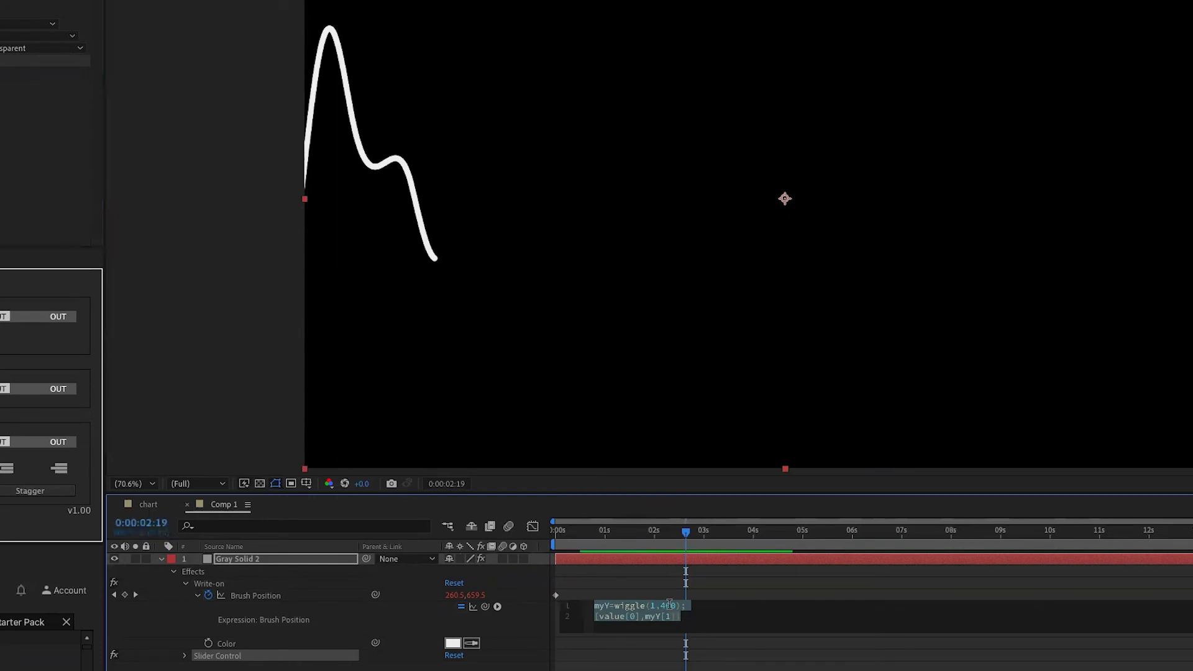
pyautogui.doubleClick(669, 605)
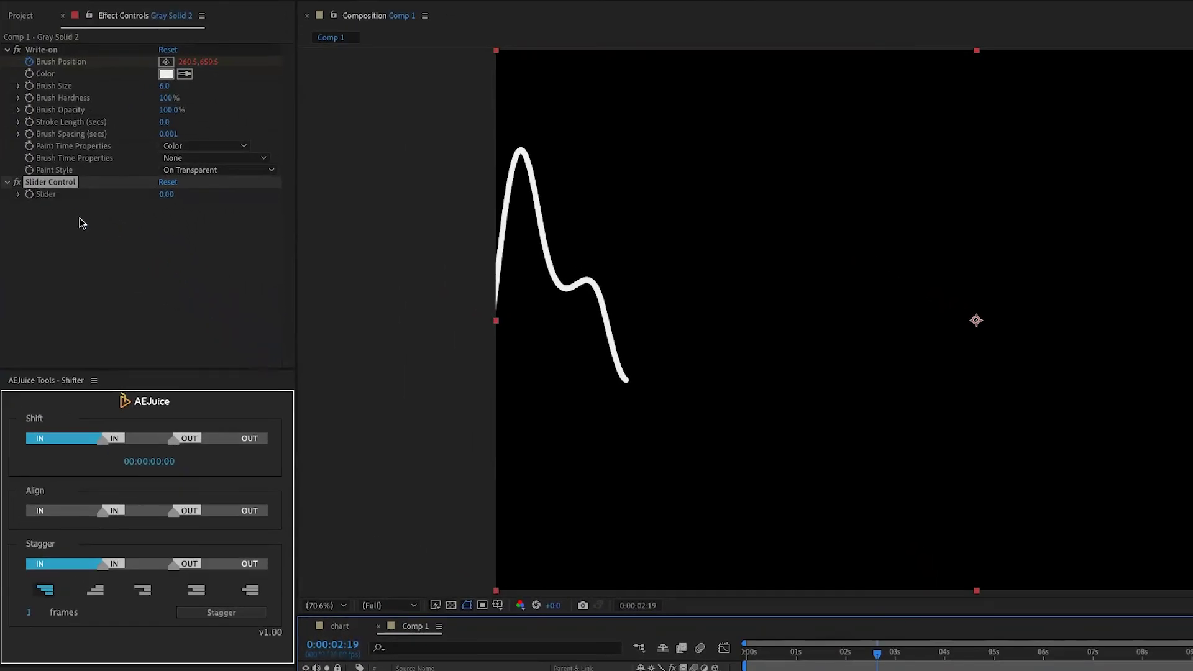
pyautogui.moveTo(676, 670)
pyautogui.mouseDown()
pyautogui.moveTo(412, 526)
pyautogui.moveTo(46, 194)
pyautogui.mouseUp()
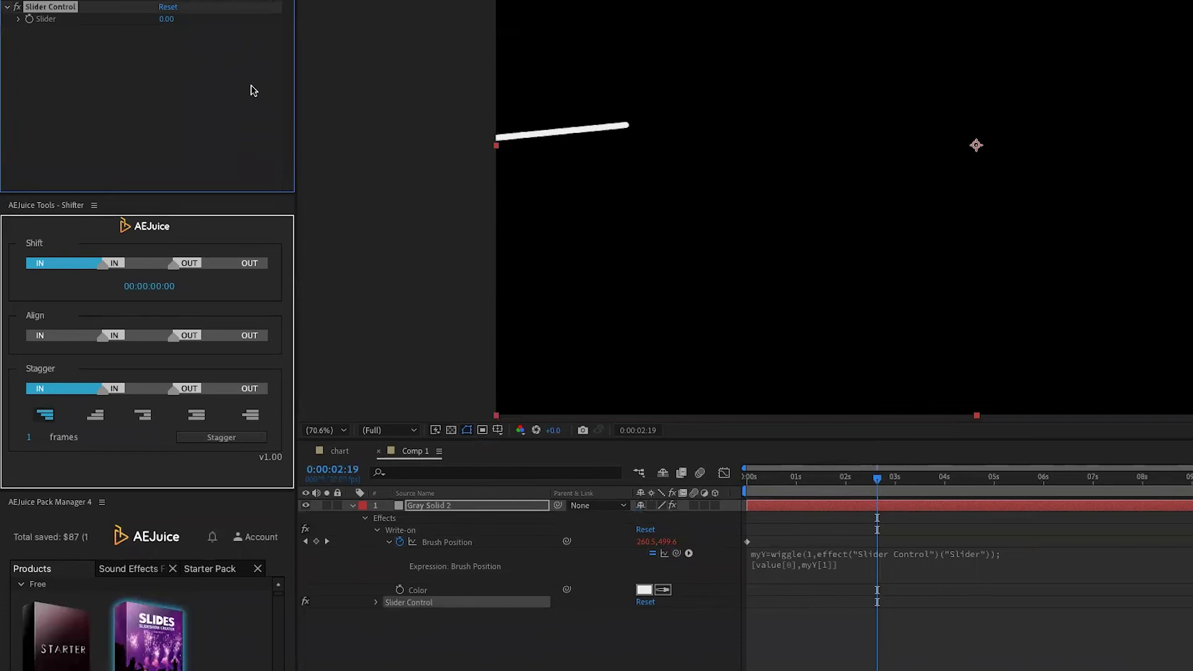
# Step: Rename the Slider Control effect to 'm' and commit the corrected wiggle expression
pyautogui.press('Return')
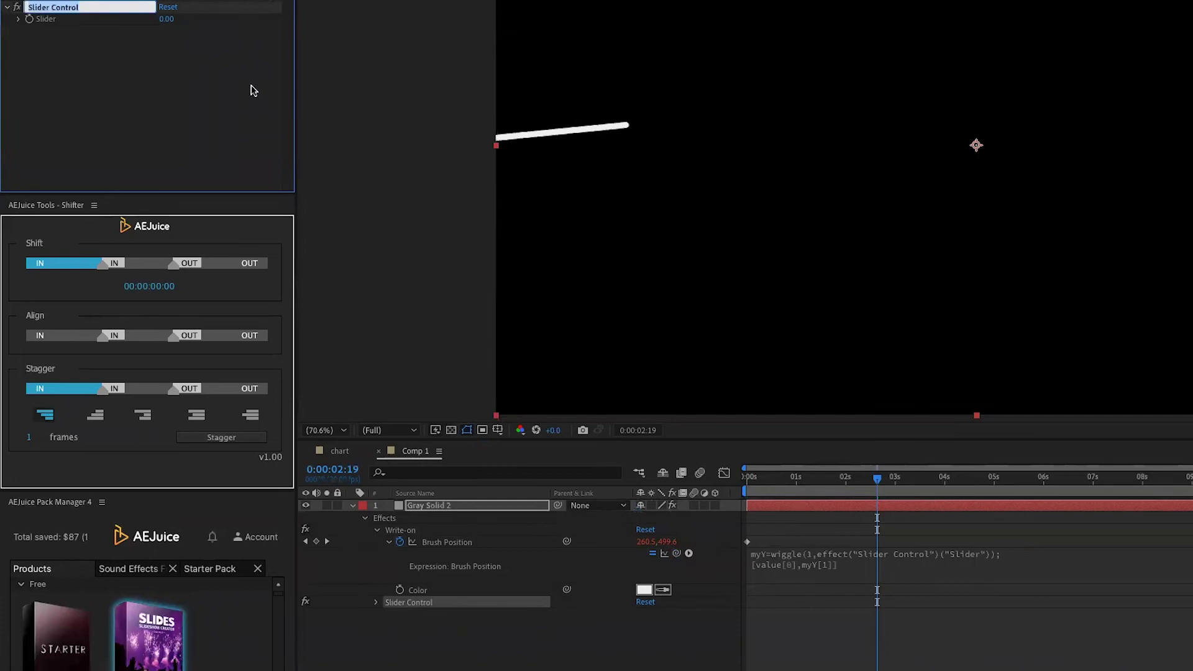
pyautogui.write('m')
pyautogui.press('Return')
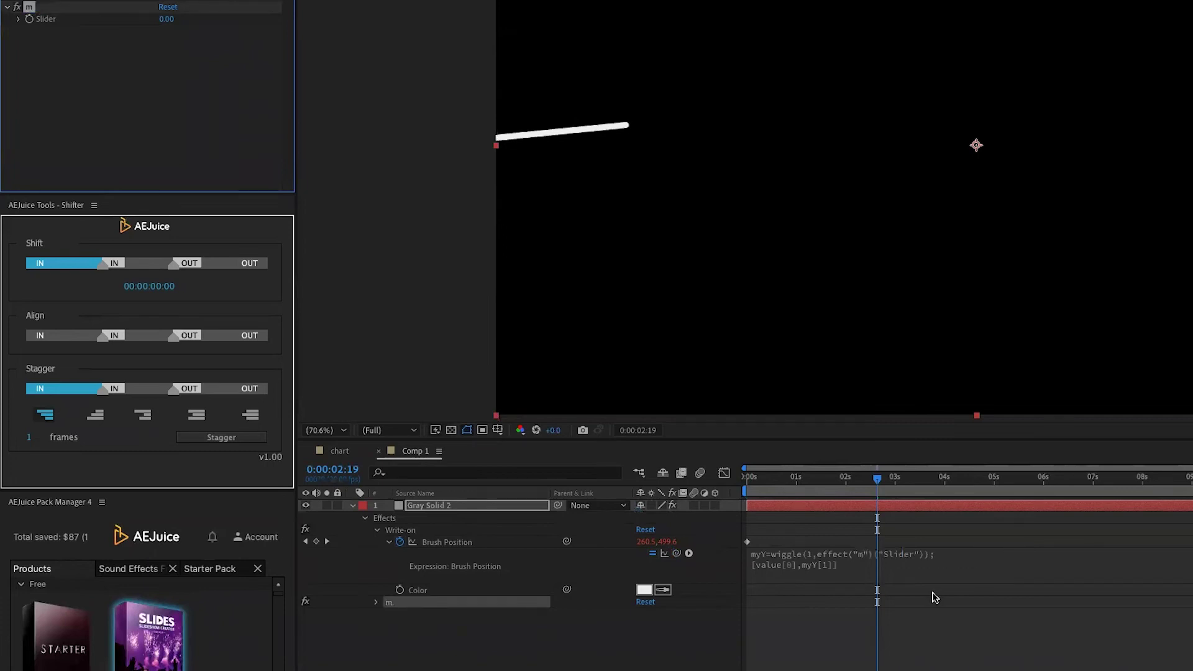
pyautogui.click(868, 560)
pyautogui.click(914, 592)
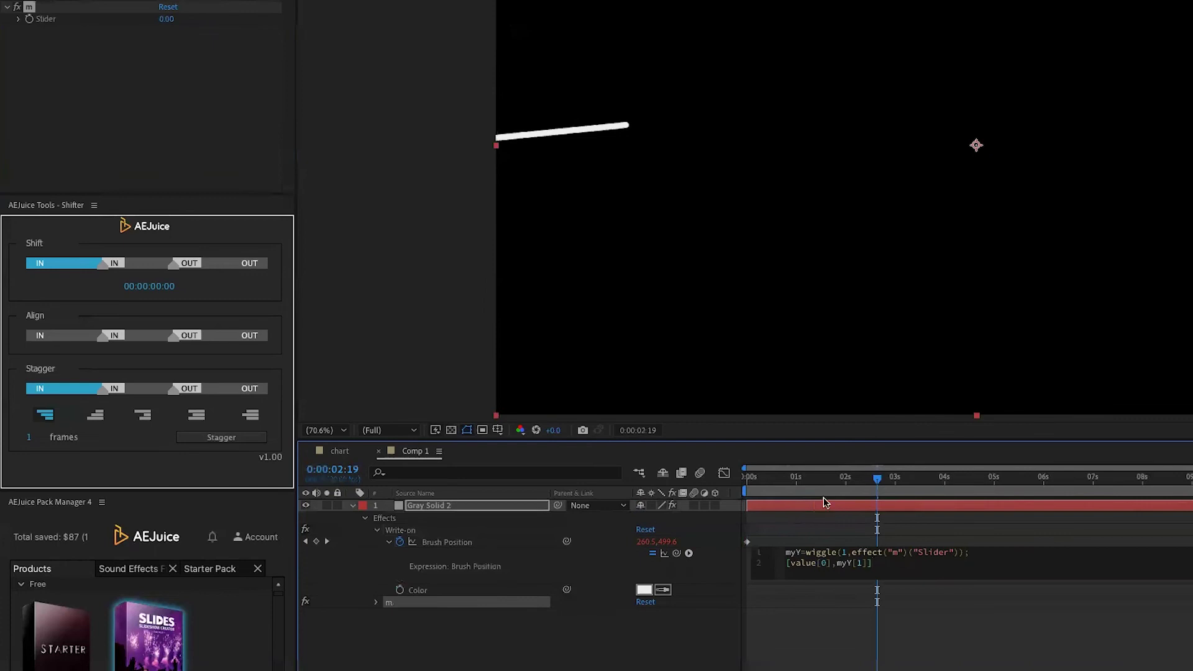
# Step: Set the Slider to 30 at the start and show only keyframed properties
pyautogui.moveTo(799, 477); pyautogui.dragTo(745, 476)
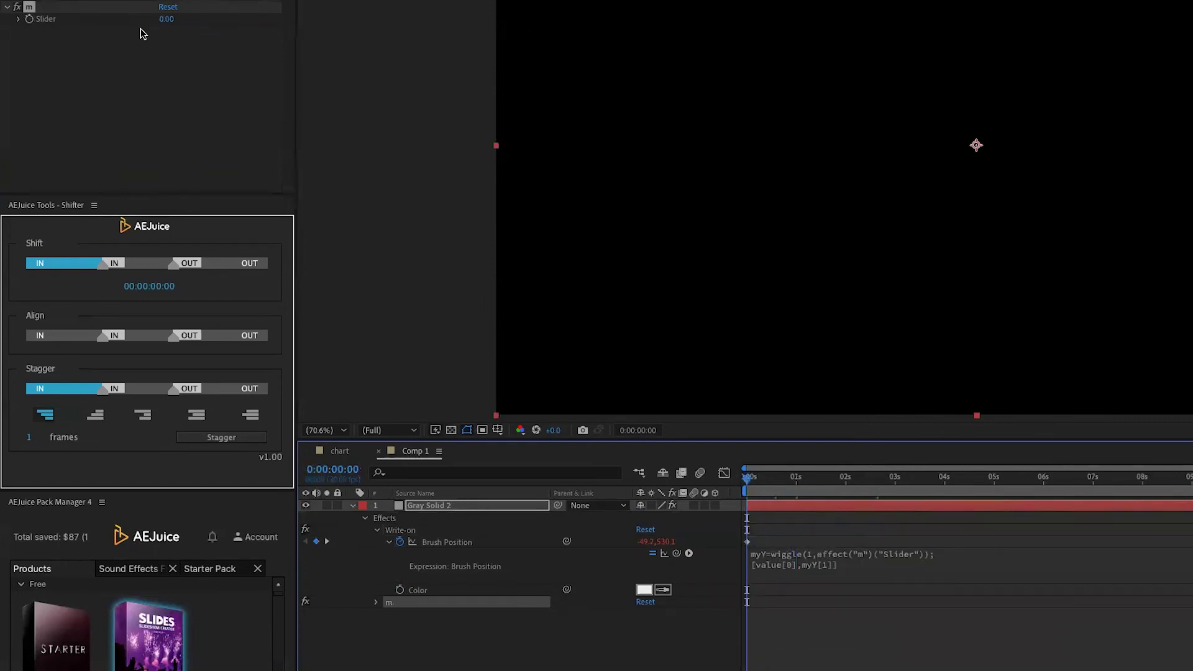
pyautogui.click(168, 19)
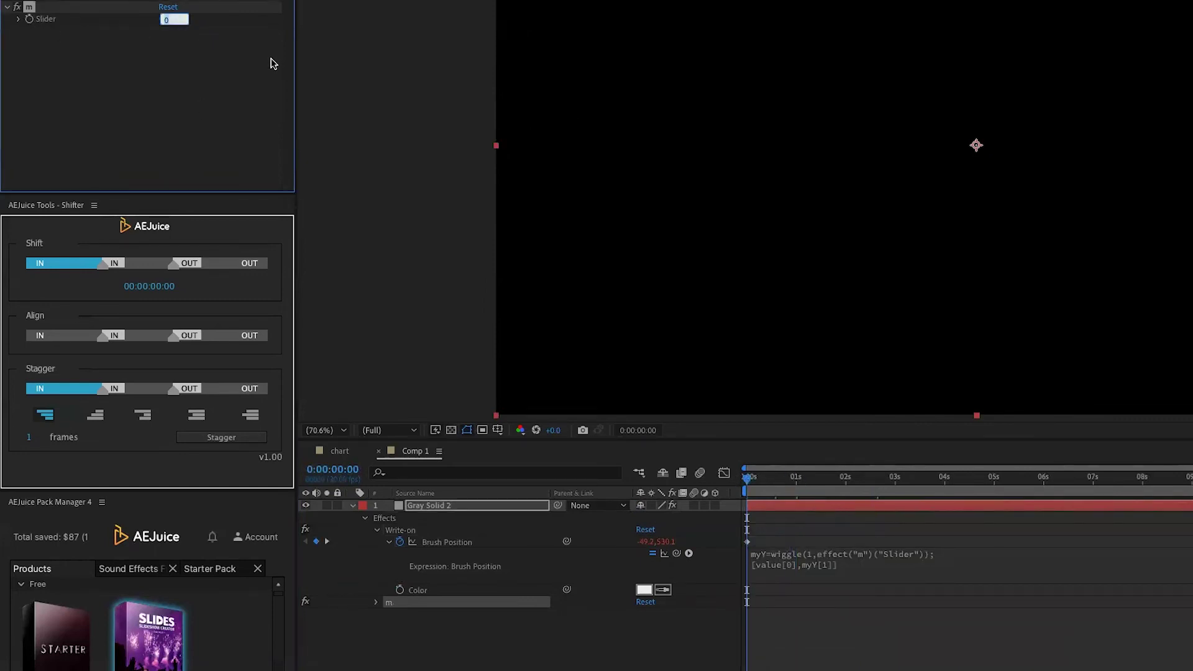
pyautogui.press('Return')
pyautogui.moveTo(749, 483); pyautogui.dragTo(853, 497)
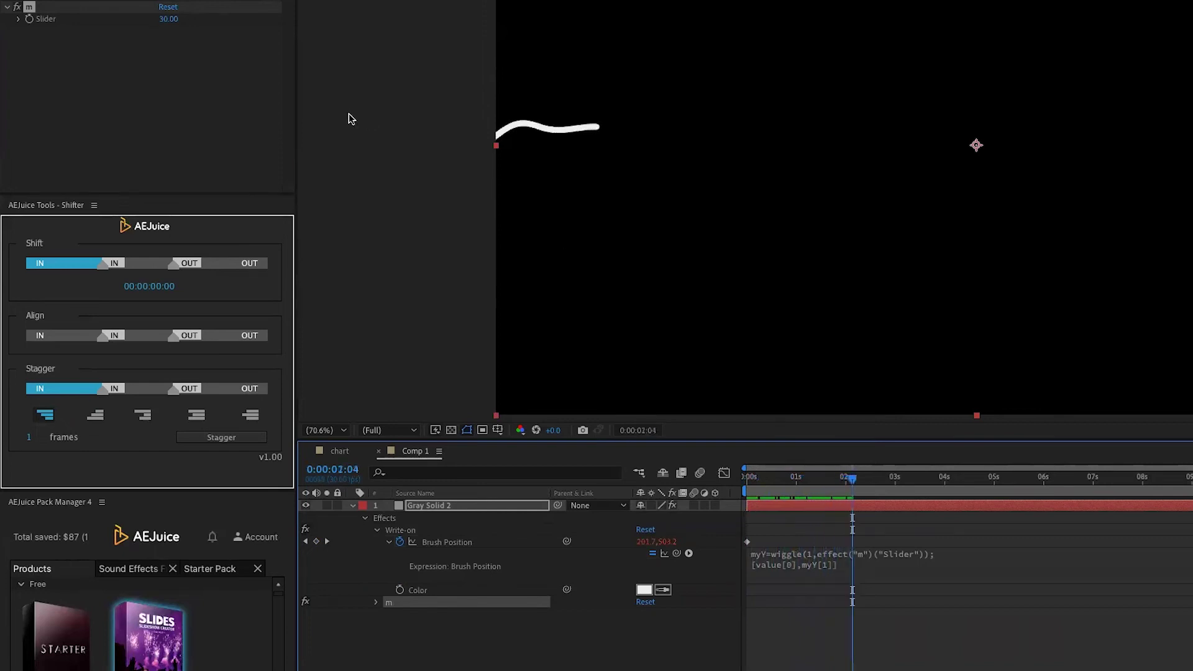
pyautogui.click(29, 23)
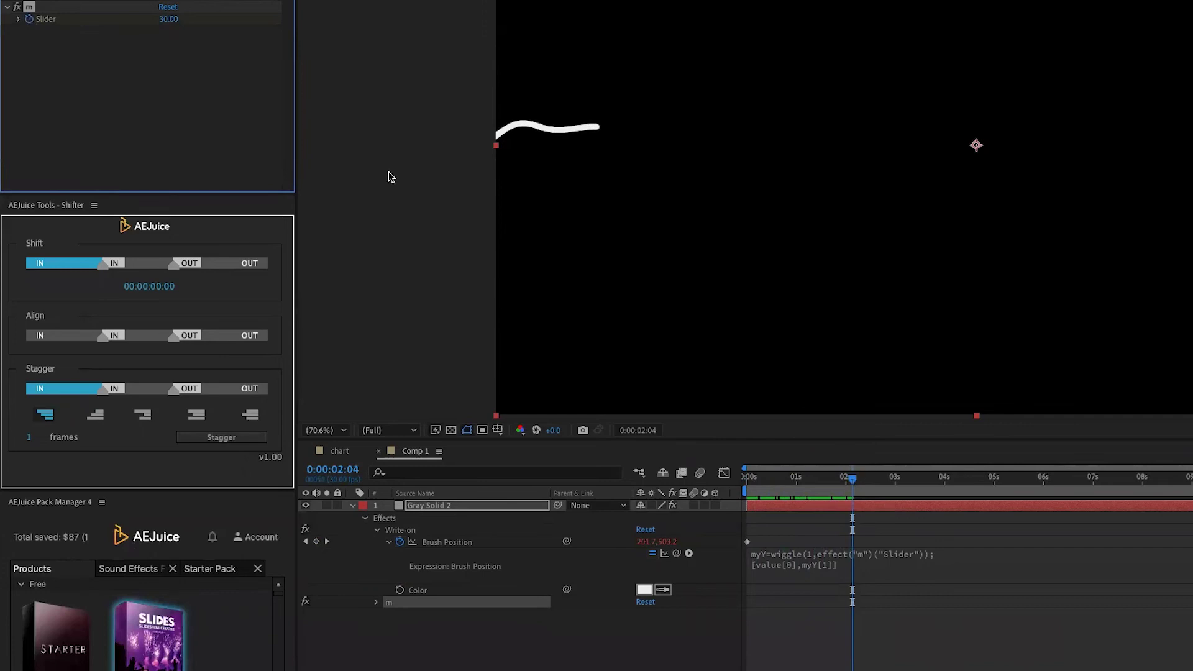
pyautogui.hotkey('ctrl', '`')
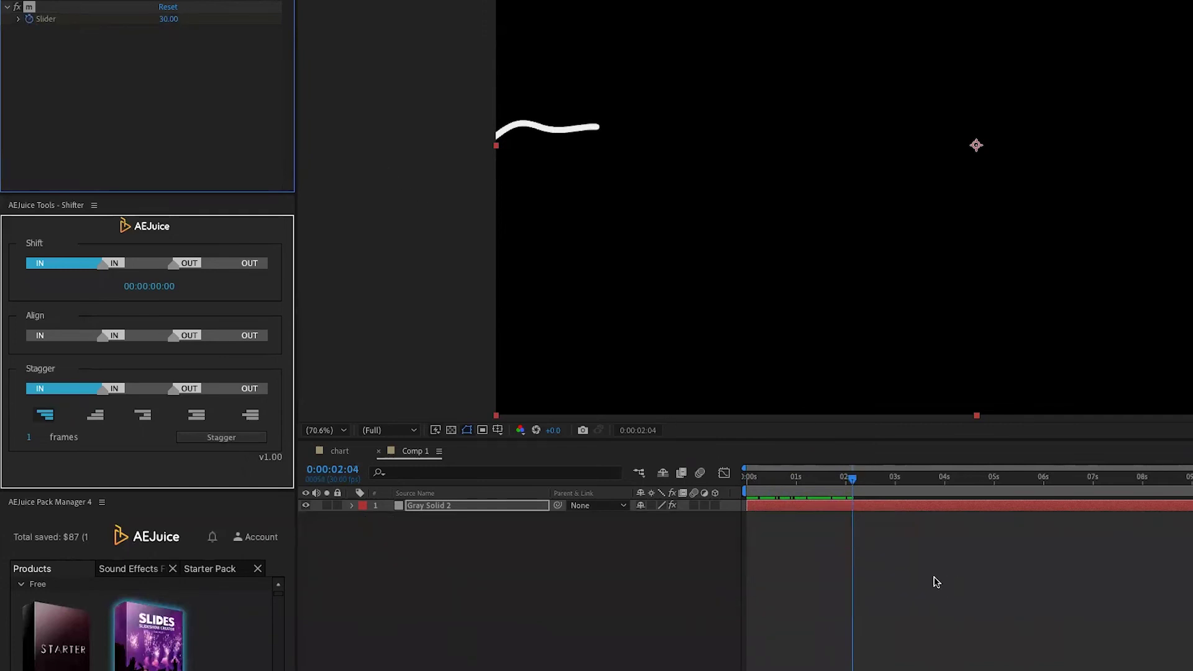
pyautogui.press('u')
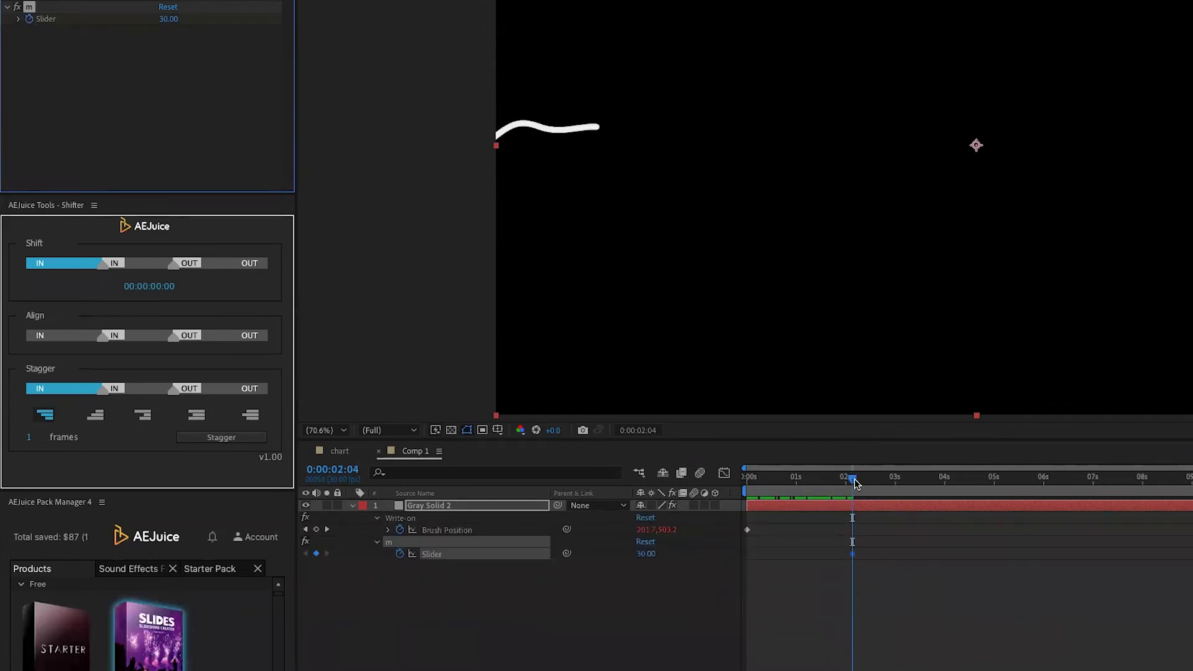
# Step: Keyframe the Slider to 500 at 2:28 and back to 30 around 3 seconds
pyautogui.moveTo(852, 479); pyautogui.dragTo(896, 491)
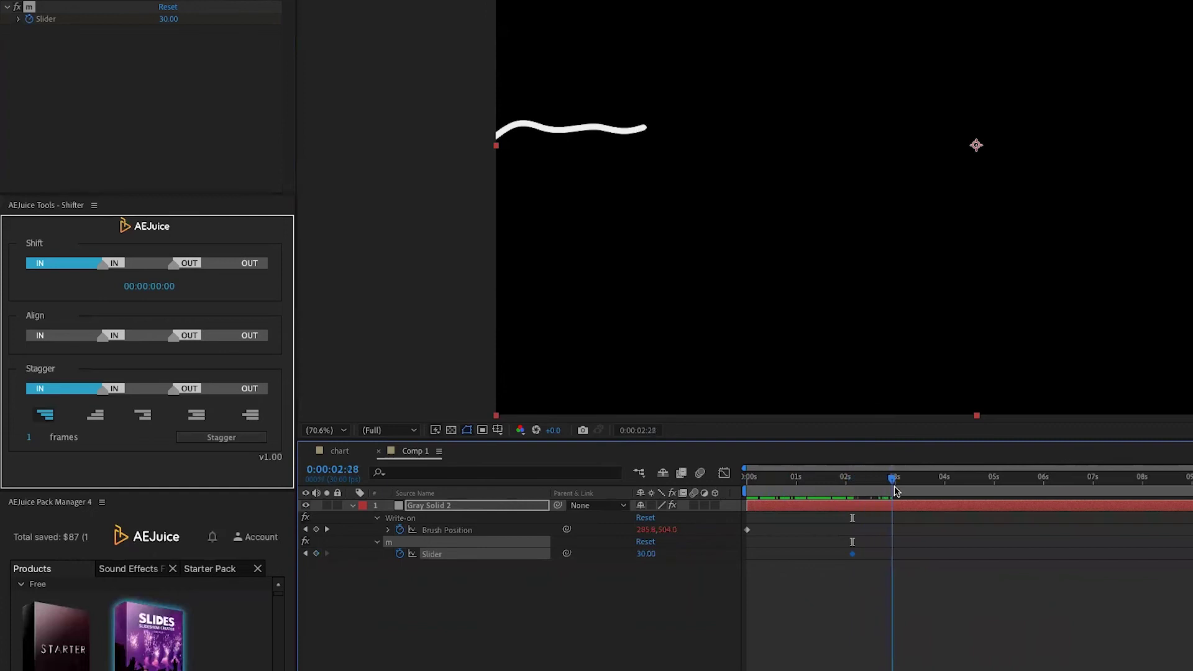
pyautogui.click(168, 18)
pyautogui.write('5')
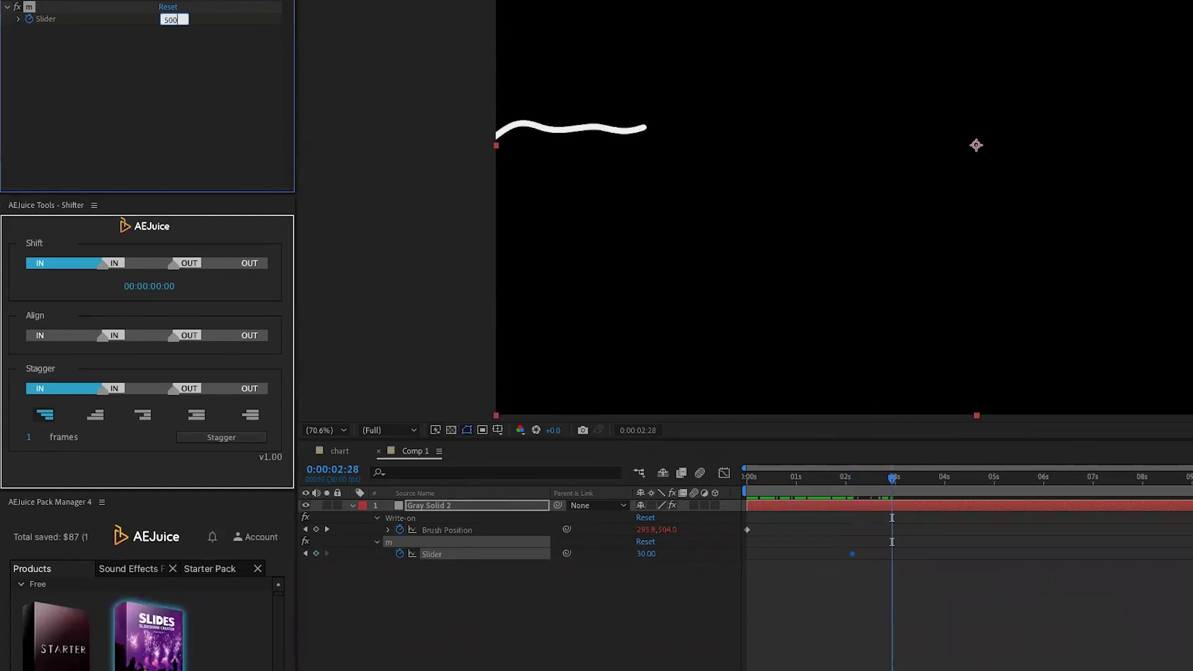
pyautogui.write('00')
pyautogui.press('Return')
pyautogui.click(839, 479)
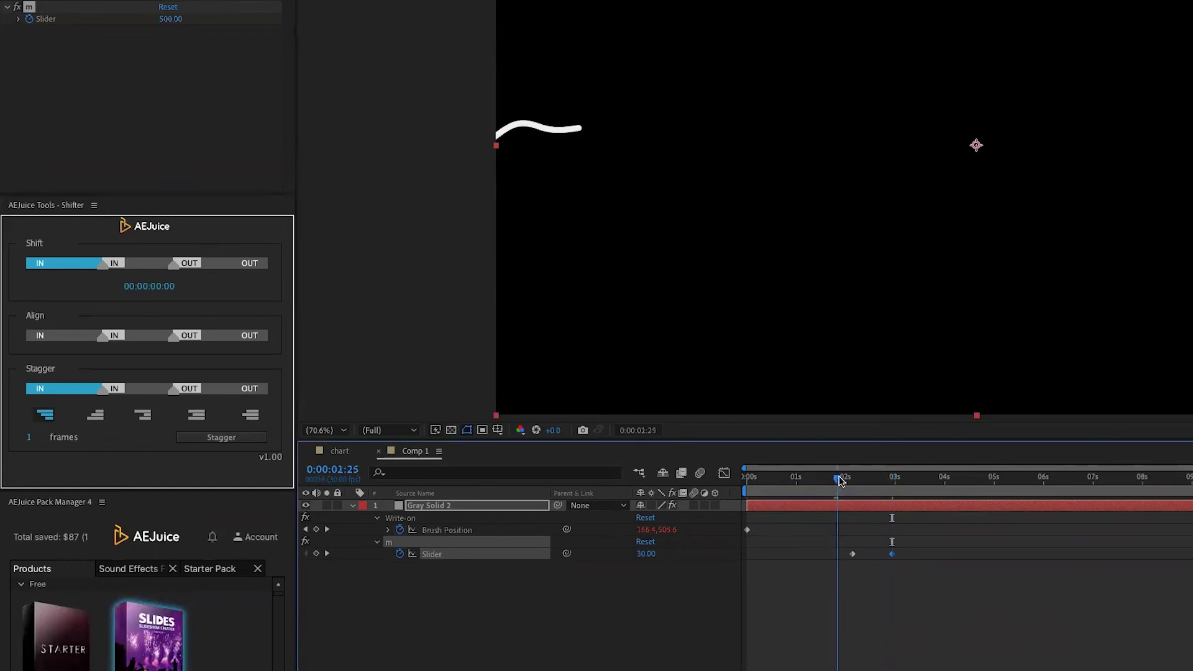
pyautogui.moveTo(839, 480)
pyautogui.mouseDown()
pyautogui.moveTo(942, 493)
pyautogui.moveTo(923, 491)
pyautogui.mouseUp()
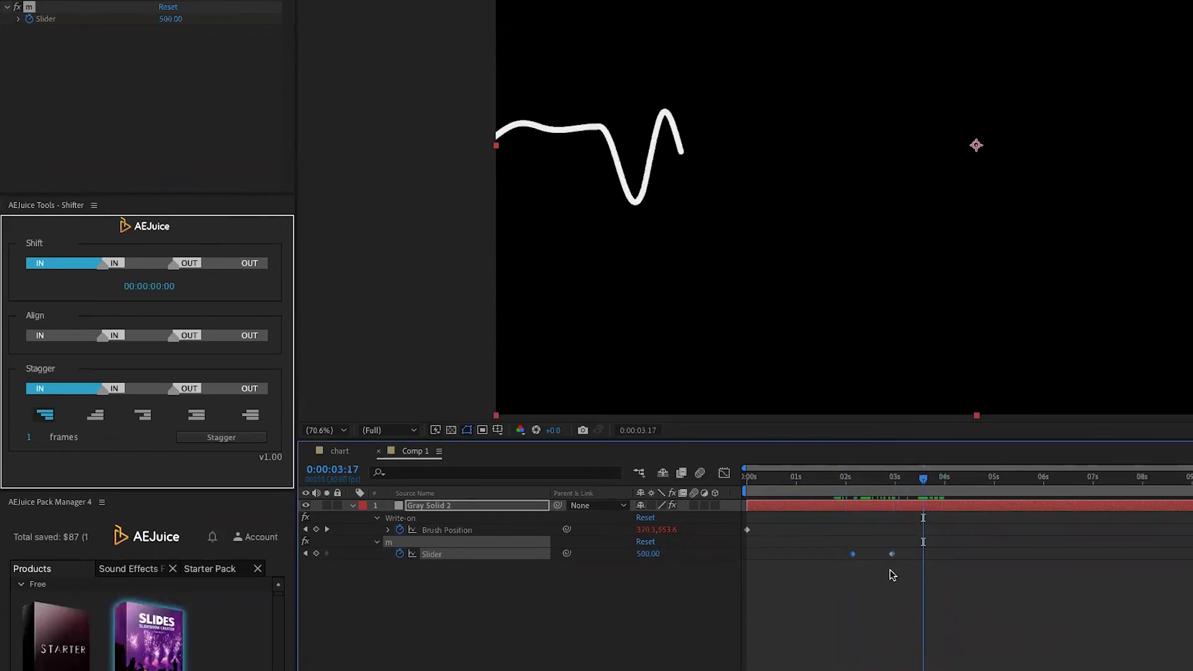
pyautogui.hotkey('ctrl', 'v')
pyautogui.moveTo(915, 480)
pyautogui.mouseDown()
pyautogui.moveTo(758, 482)
pyautogui.moveTo(968, 500)
pyautogui.mouseUp()
pyautogui.moveTo(944, 581); pyautogui.dragTo(845, 552)
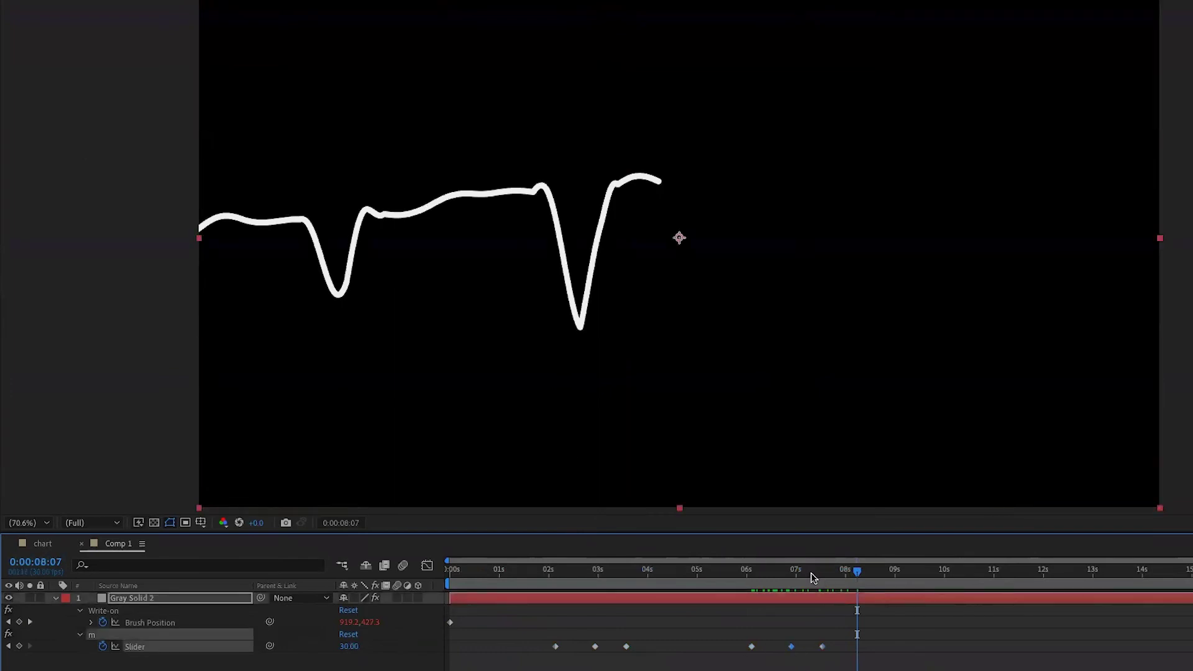
# Step: Set the Slider to 650 at 6:27, delete a stray keyframe, and raise 6:24 to about 133
pyautogui.click(791, 573)
pyautogui.click(348, 646)
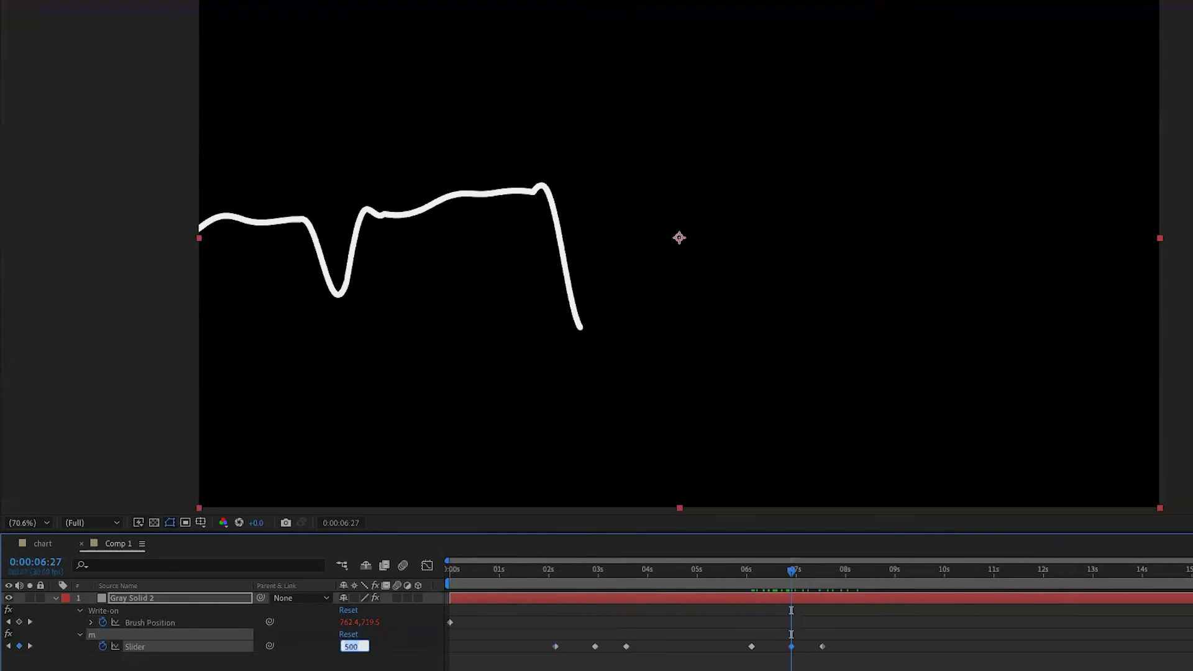
pyautogui.write('650')
pyautogui.press('Return')
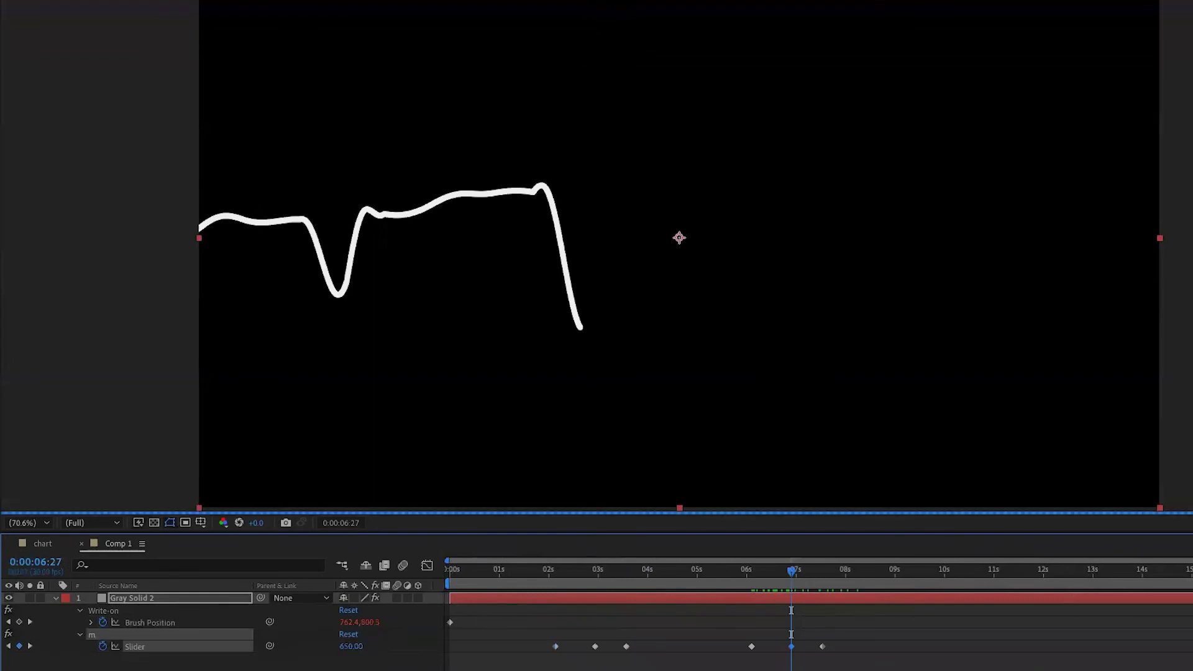
pyautogui.click(767, 651)
pyautogui.moveTo(784, 555)
pyautogui.mouseDown()
pyautogui.moveTo(754, 567)
pyautogui.moveTo(781, 567)
pyautogui.mouseUp()
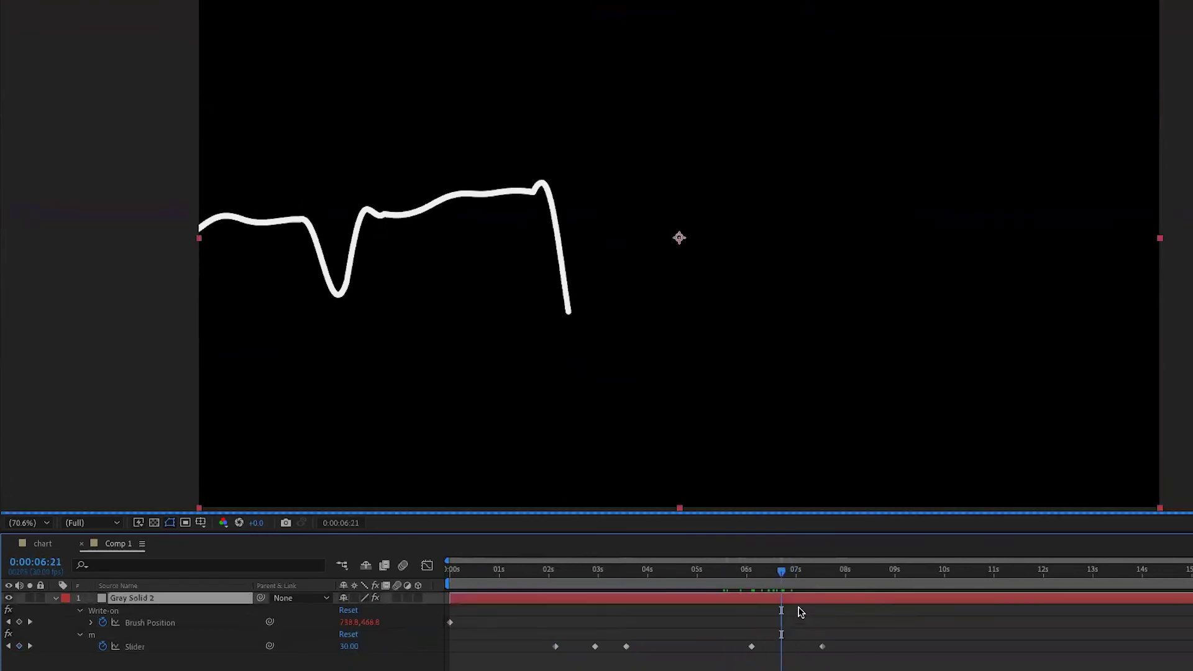
pyautogui.press('Delete')
pyautogui.press('pagedown')
pyautogui.press('pagedown')
pyautogui.press('pagedown')
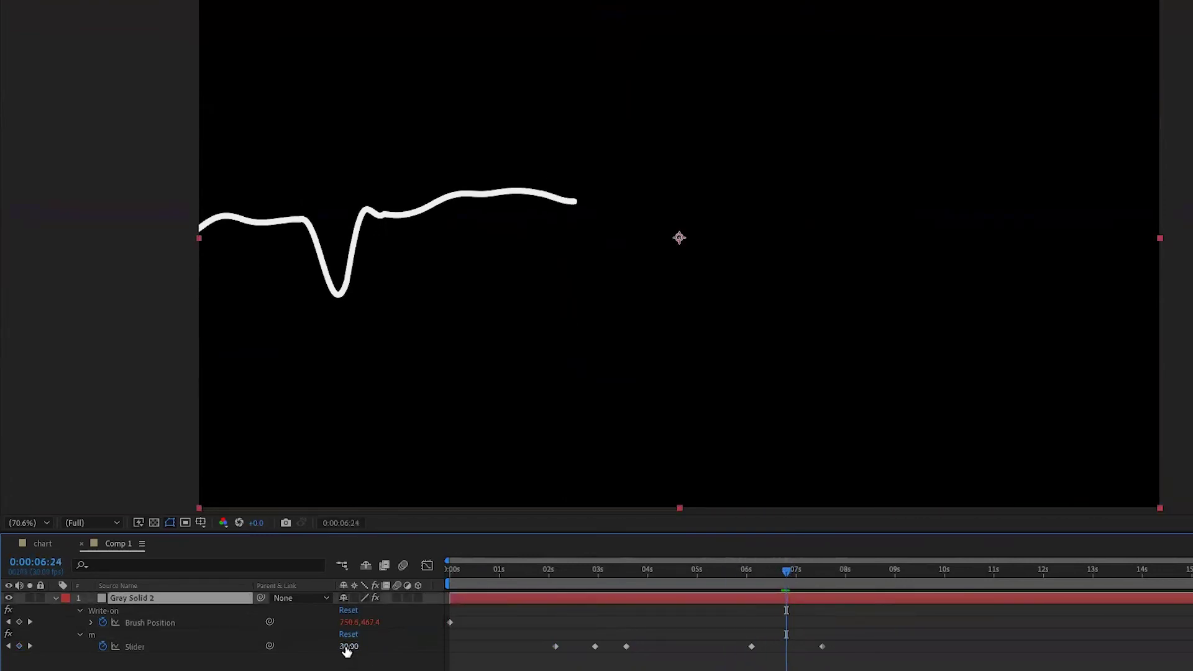
pyautogui.moveTo(347, 647); pyautogui.dragTo(439, 651)
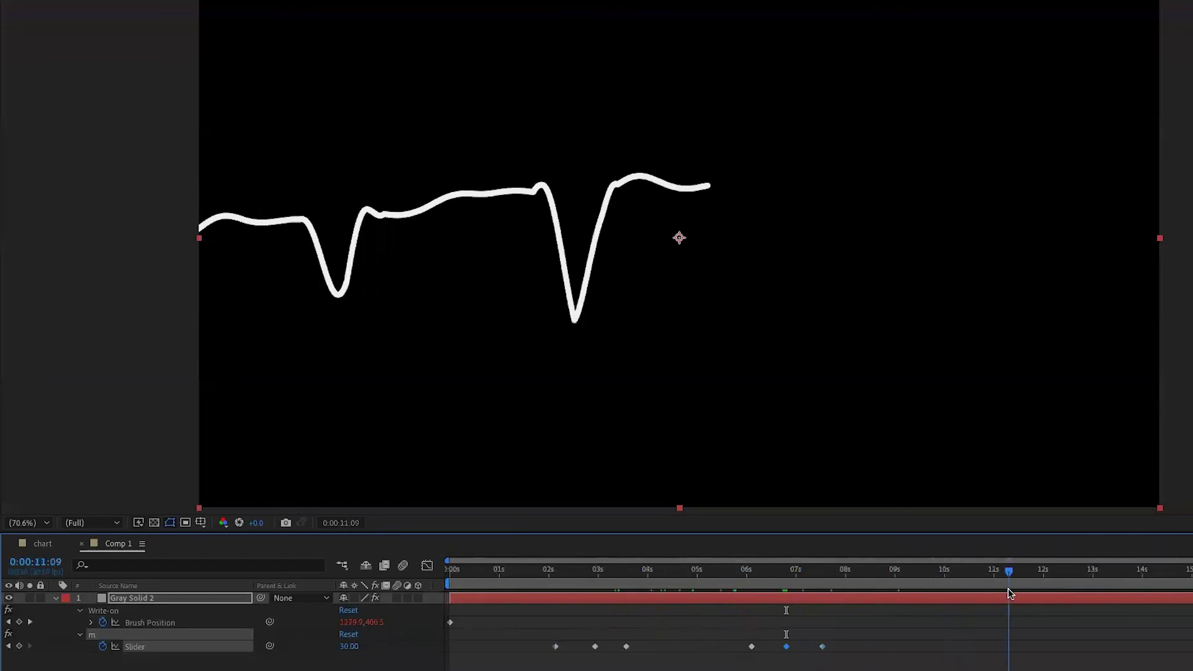
# Step: Shift a Slider keyframe later and push the Slider to about 808 for a tall spike
pyautogui.moveTo(827, 670); pyautogui.dragTo(668, 632)
pyautogui.moveTo(900, 569)
pyautogui.mouseDown()
pyautogui.moveTo(1184, 567)
pyautogui.moveTo(980, 567)
pyautogui.mouseUp()
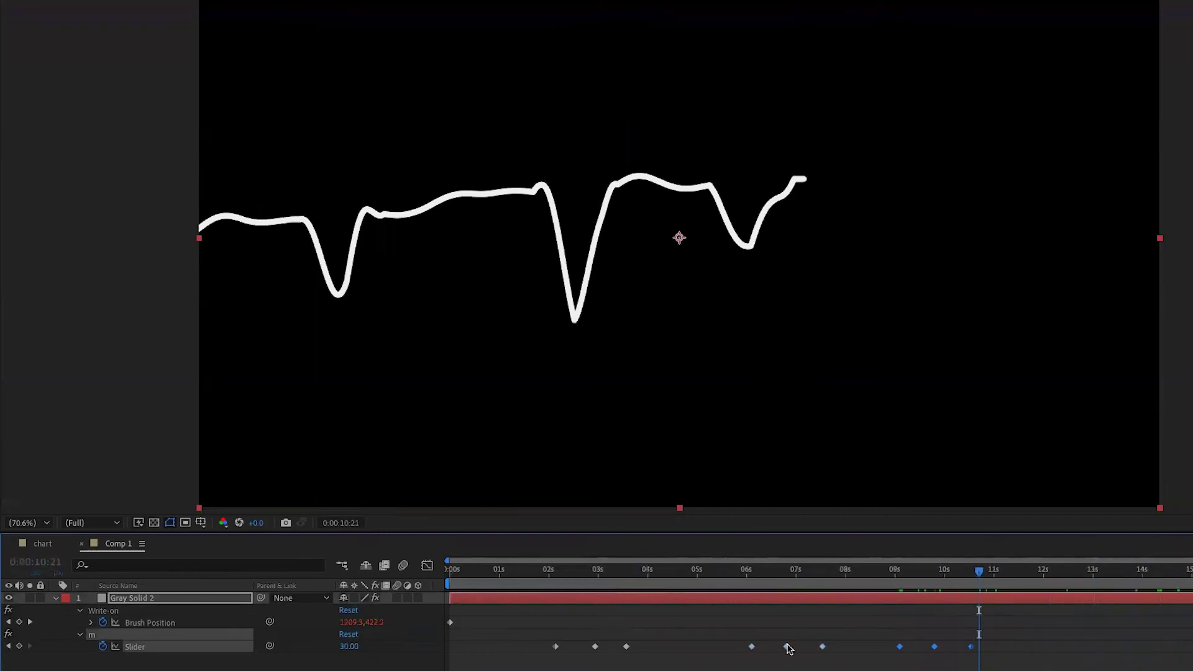
pyautogui.moveTo(827, 652); pyautogui.dragTo(843, 652)
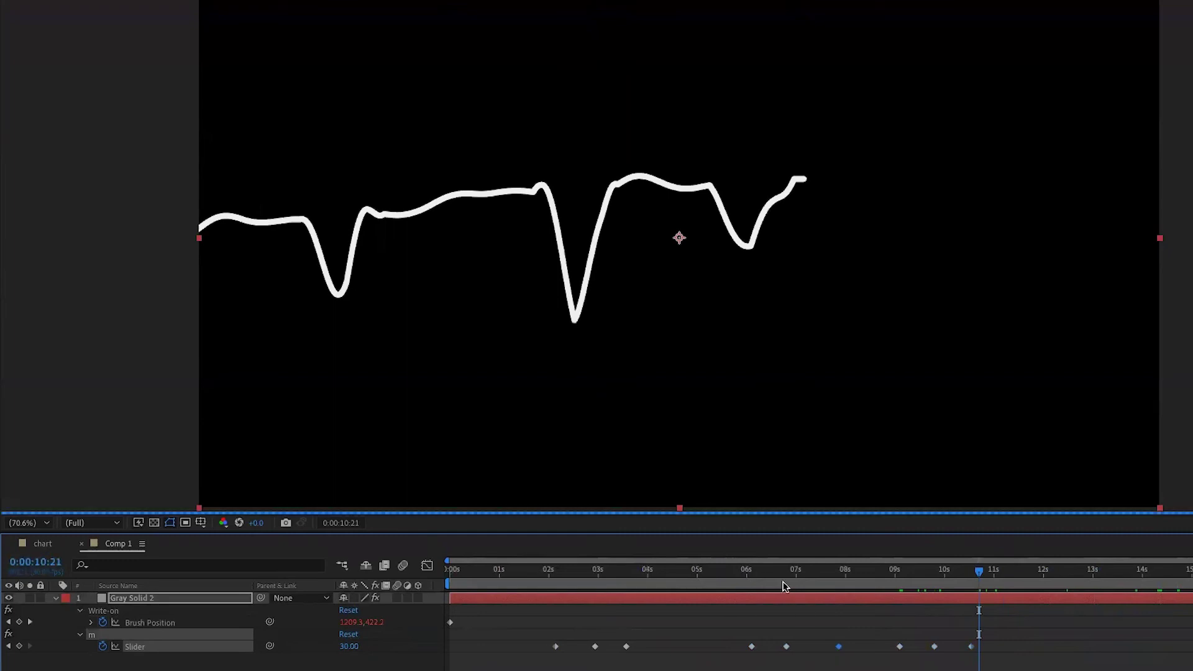
pyautogui.moveTo(744, 570)
pyautogui.mouseDown()
pyautogui.moveTo(836, 587)
pyautogui.moveTo(809, 594)
pyautogui.mouseUp()
pyautogui.click(786, 578)
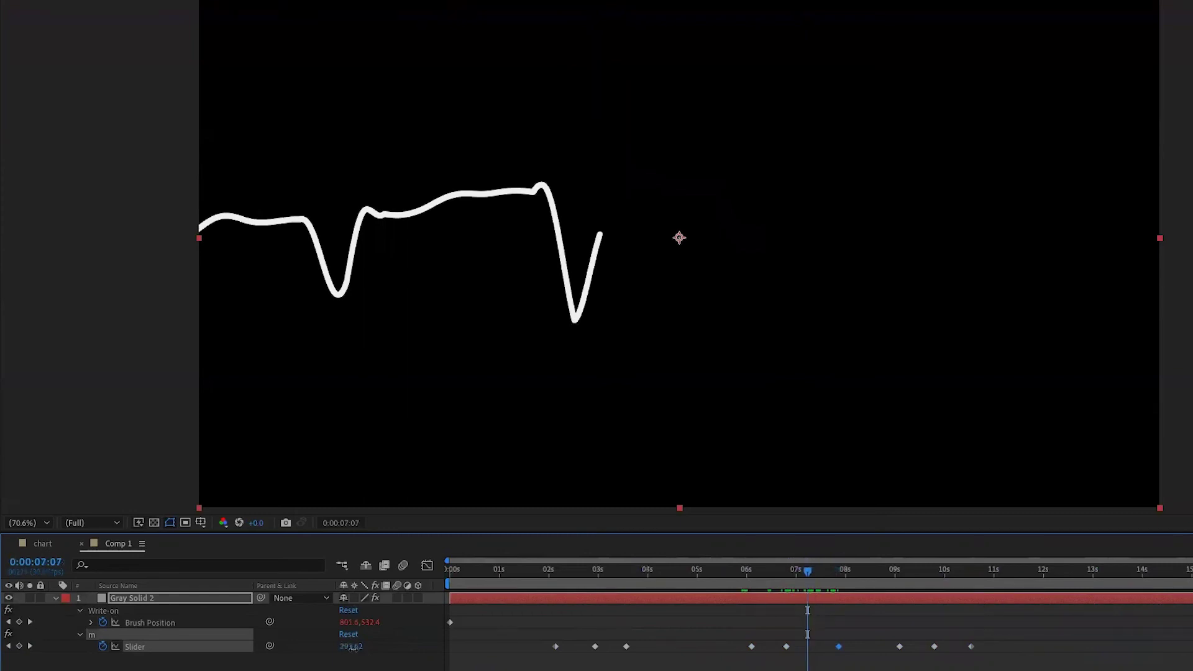
pyautogui.moveTo(351, 646); pyautogui.dragTo(525, 648)
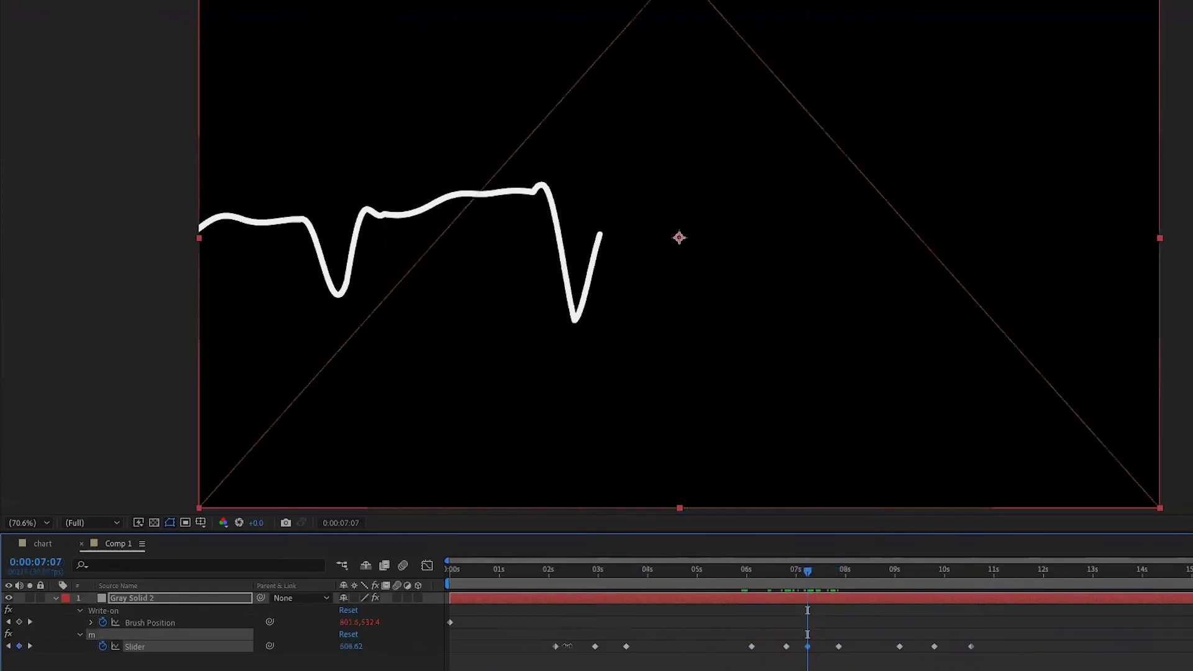
pyautogui.click(871, 657)
pyautogui.moveTo(808, 571)
pyautogui.mouseDown()
pyautogui.moveTo(1168, 588)
pyautogui.moveTo(1023, 586)
pyautogui.mouseUp()
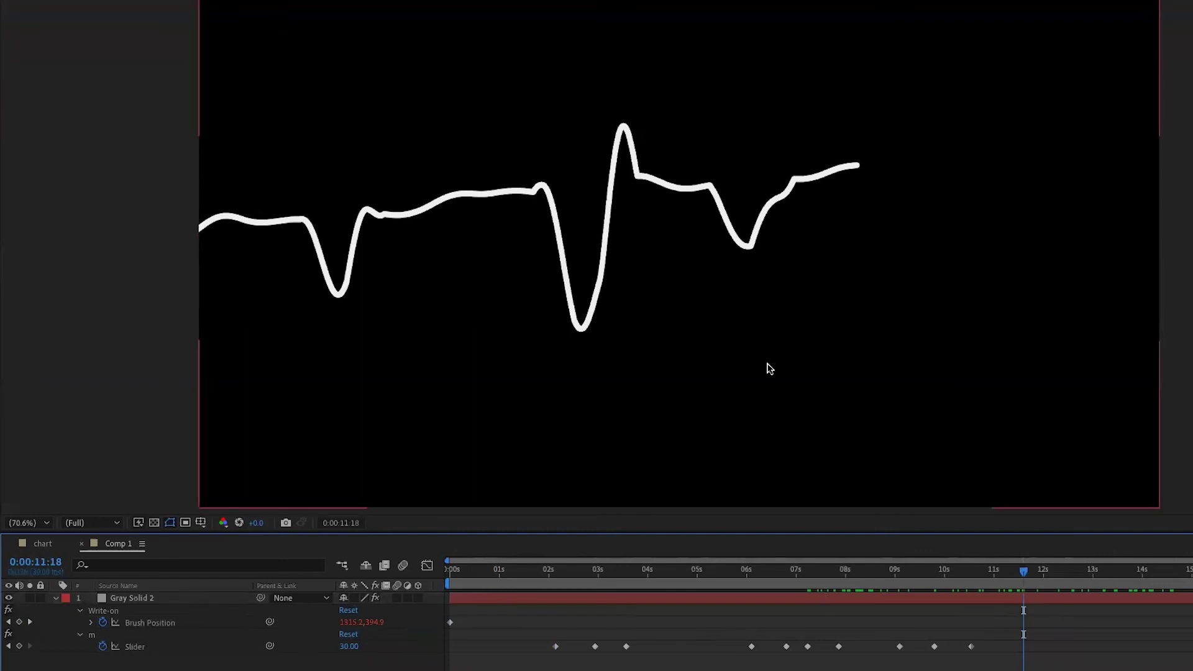
# Step: Nudge the 7-second Slider keyframe earlier and paste the spike keyframes at 12 seconds
pyautogui.moveTo(786, 647); pyautogui.dragTo(824, 647)
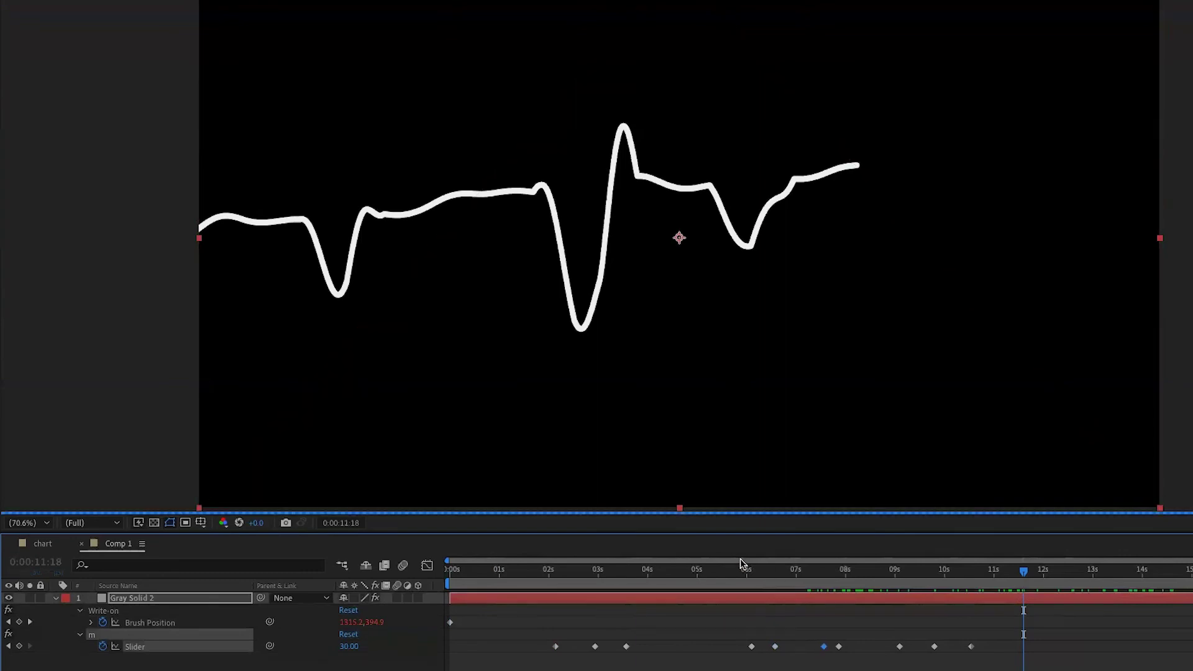
pyautogui.moveTo(737, 669); pyautogui.dragTo(842, 630)
pyautogui.click(1063, 570)
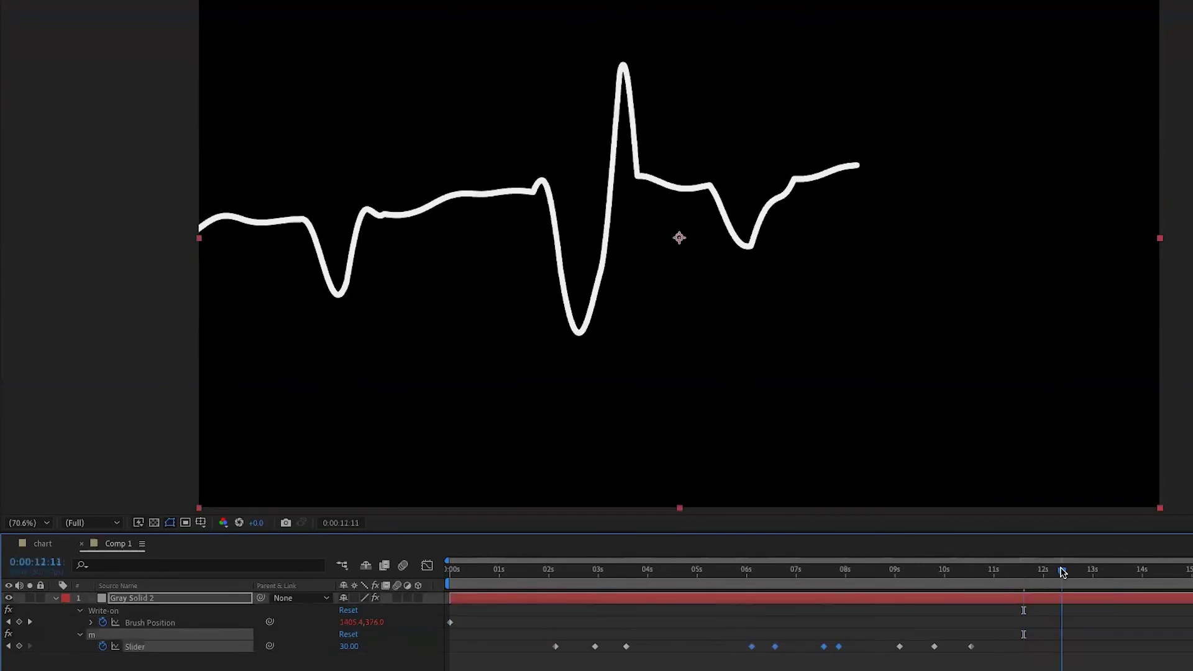
pyautogui.hotkey('ctrl', 'v')
# Step: Raise the Slider keyframe near 12 seconds to about 618 for a taller peak
pyautogui.click(1105, 571)
pyautogui.moveTo(1106, 571); pyautogui.dragTo(1108, 571)
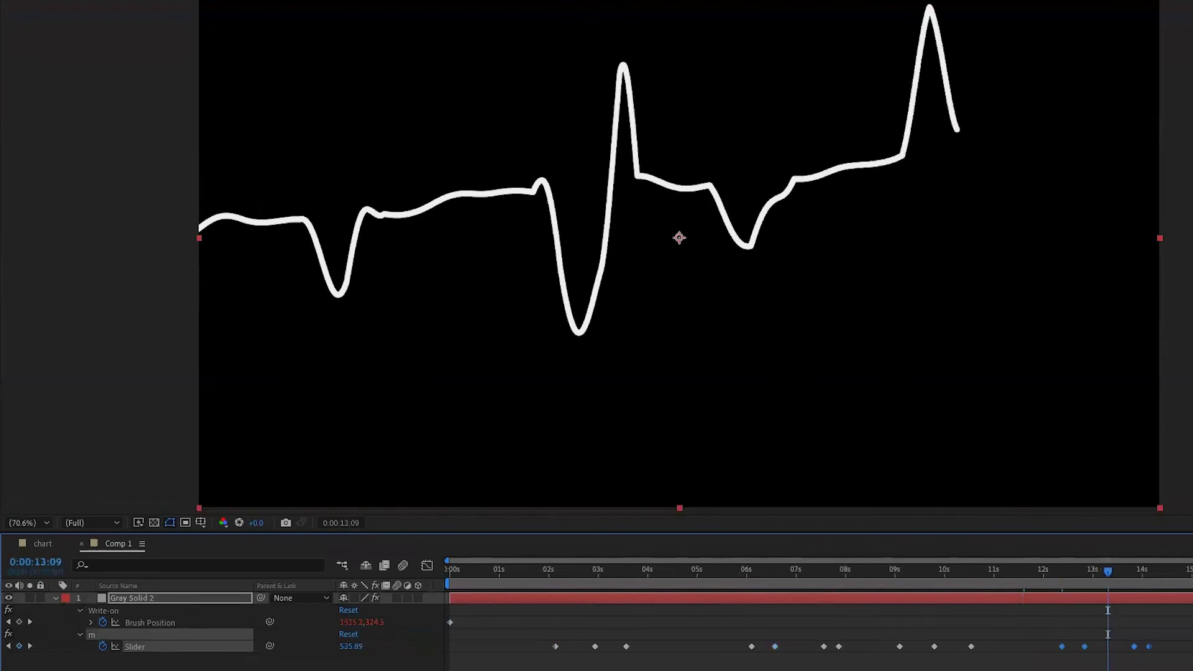
pyautogui.hotkey('ctrl', 'shift', 'a')
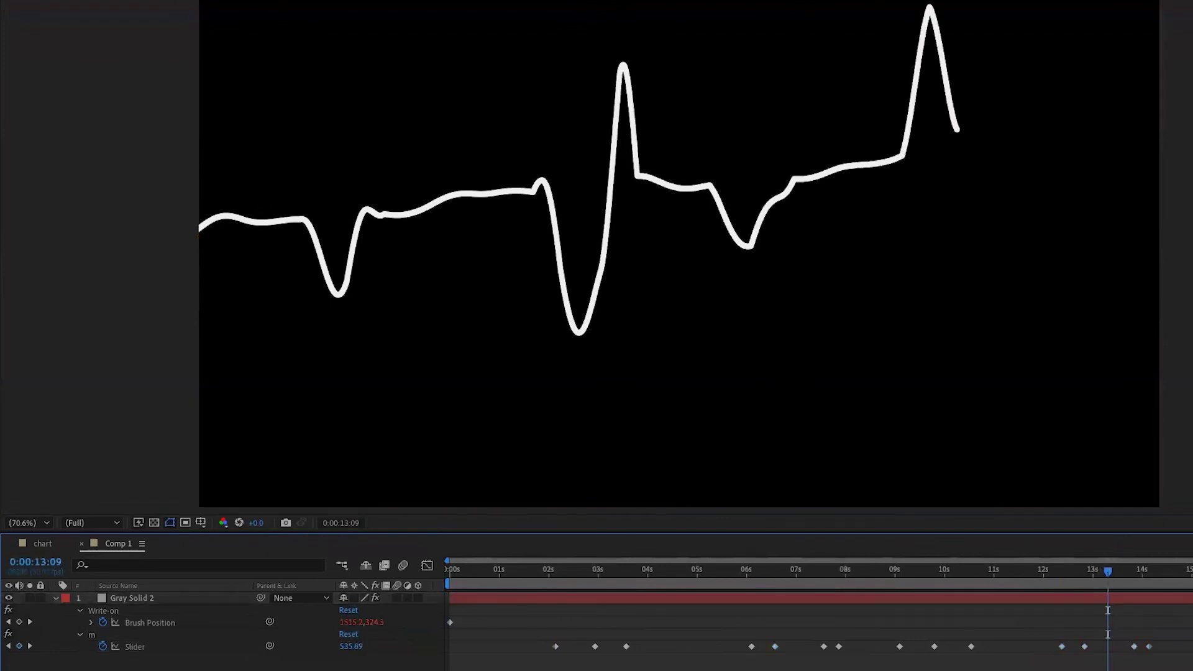
pyautogui.click(1062, 646)
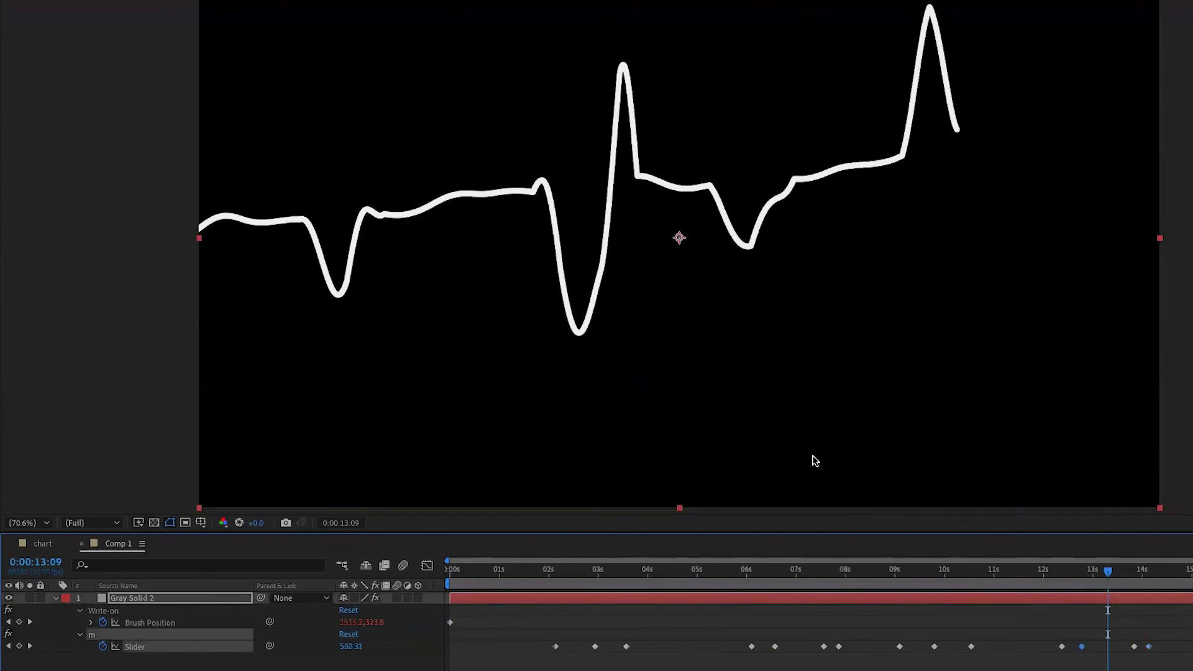
pyautogui.moveTo(351, 646); pyautogui.dragTo(404, 646)
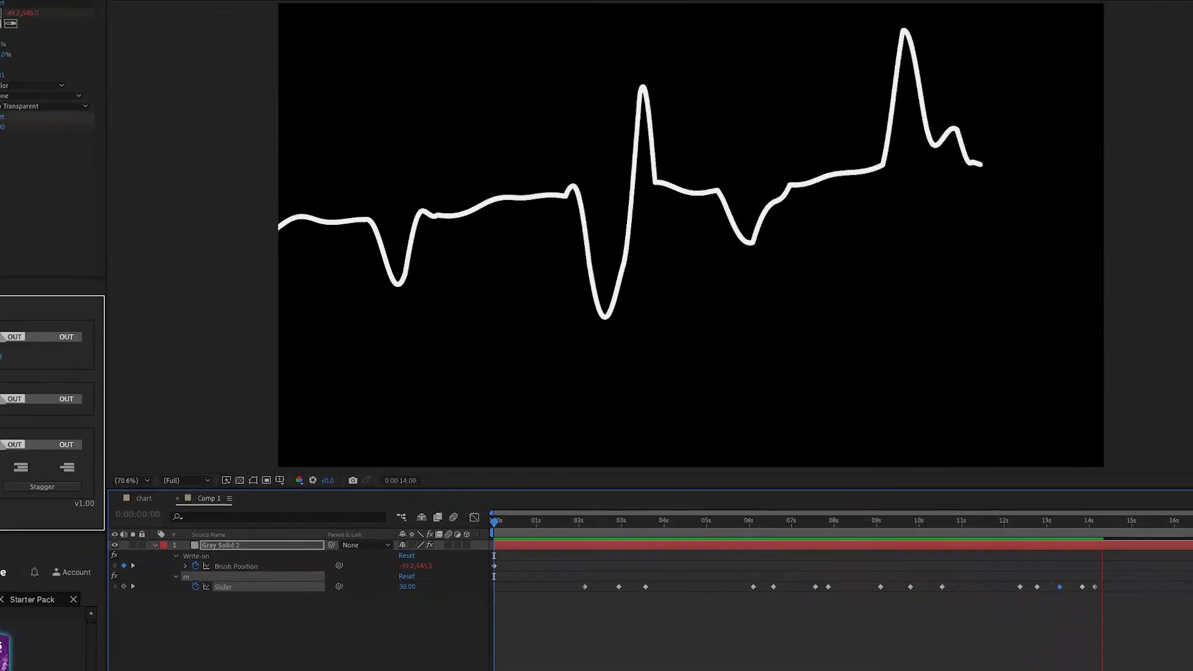
# Step: At the last frame, drag the final Brush Position point upward so the line ends high
pyautogui.click(1173, 473)
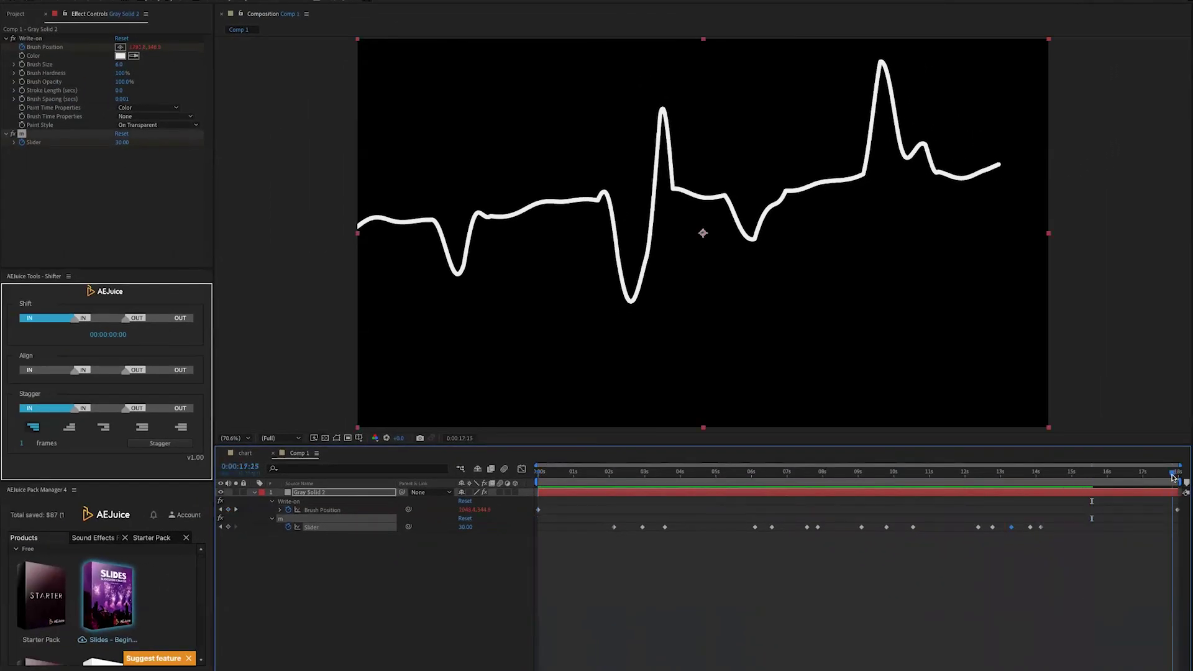
pyautogui.moveTo(1172, 477); pyautogui.dragTo(1178, 476)
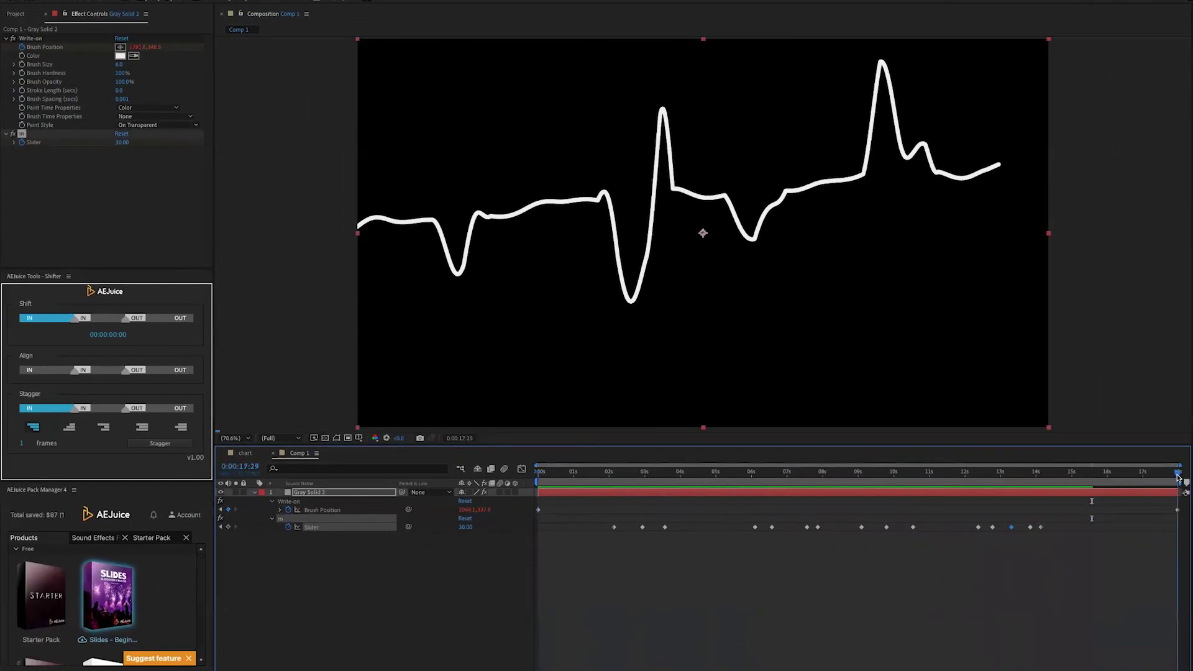
pyautogui.click(1178, 511)
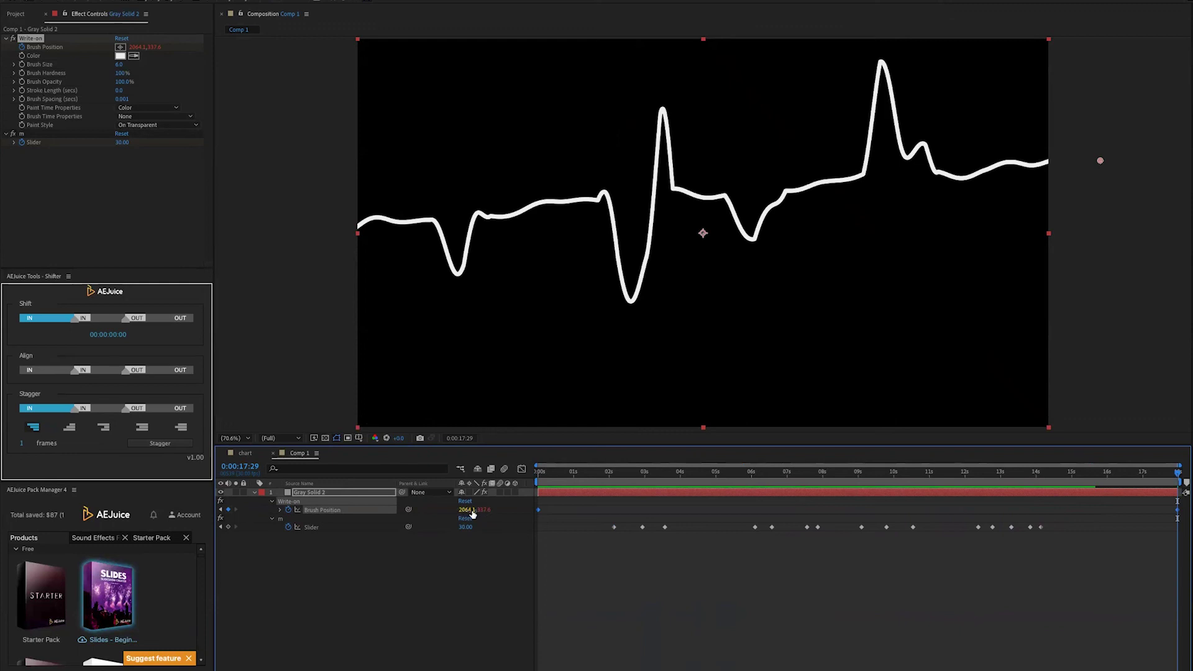
pyautogui.click(1101, 164)
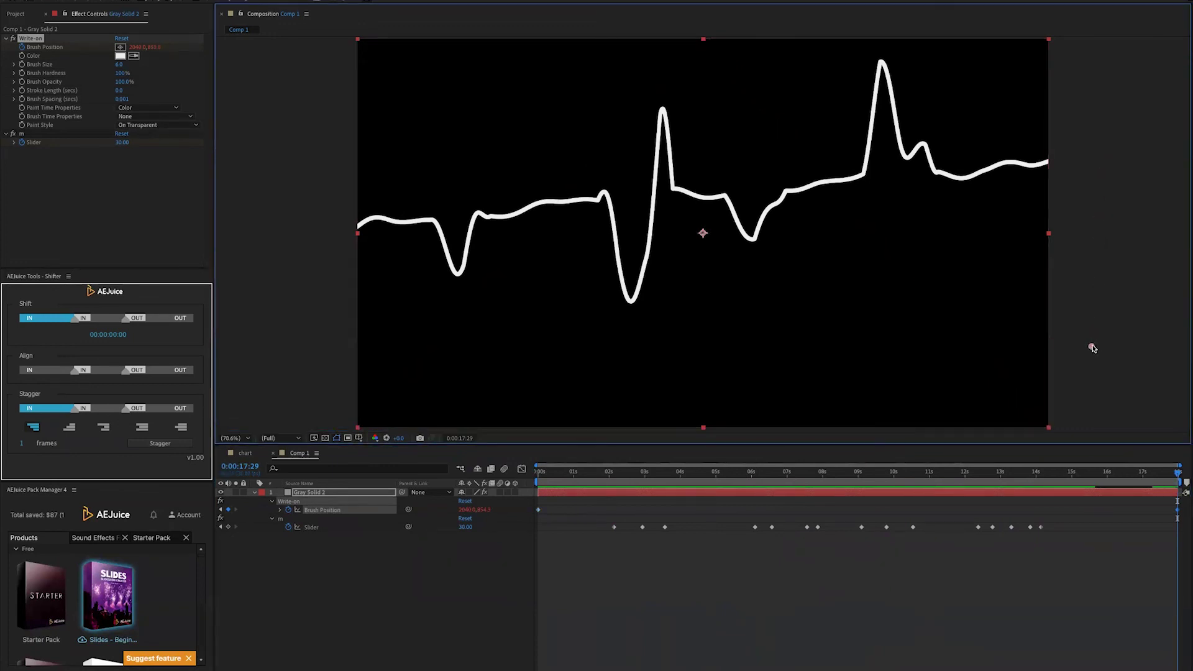
pyautogui.click(858, 472)
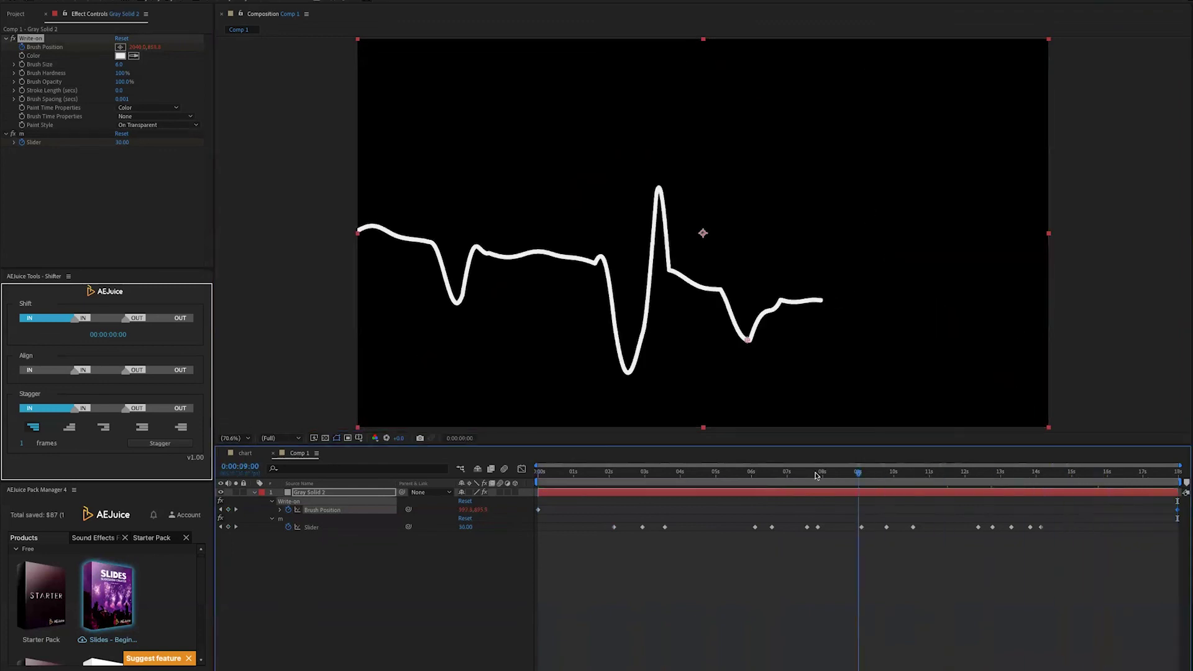
pyautogui.moveTo(816, 475); pyautogui.dragTo(1187, 491)
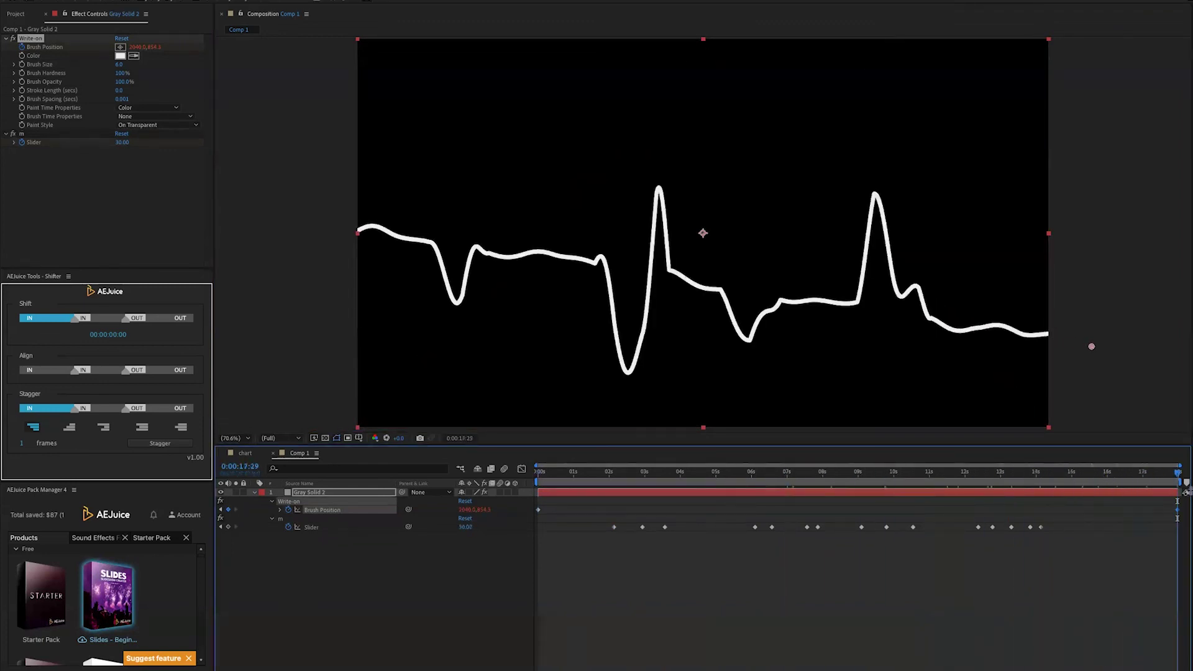
pyautogui.moveTo(1094, 348); pyautogui.dragTo(1098, 145)
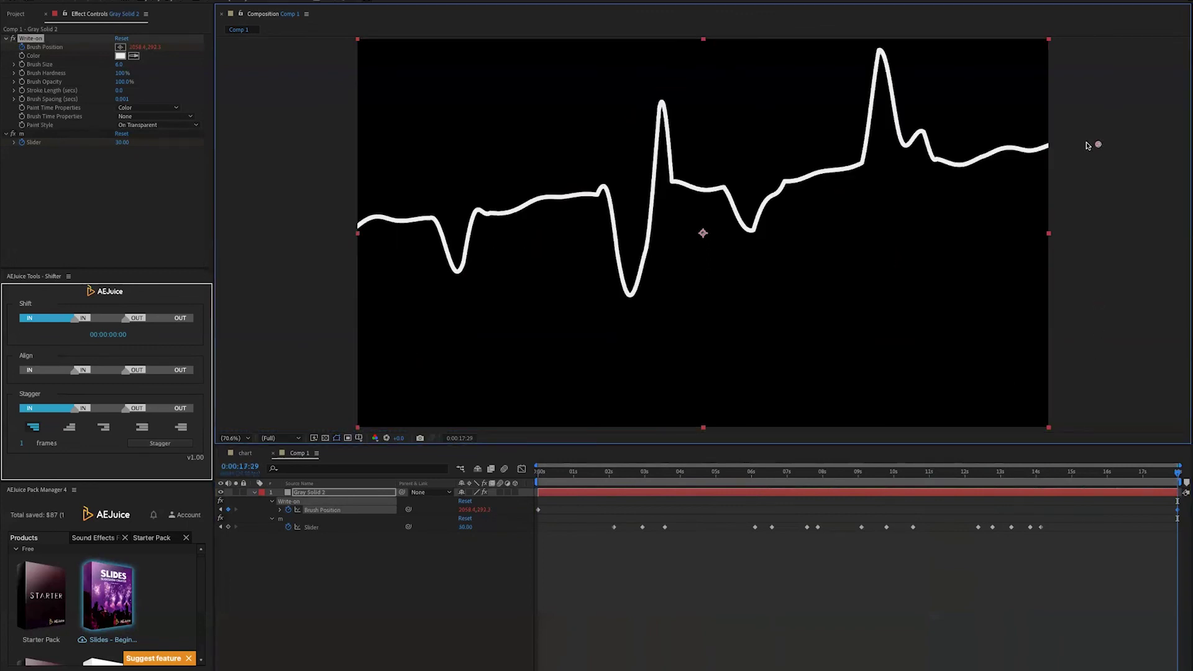
# Step: At 0:00:00:00, drag the starting Brush Position point lower, then preview the write-on
pyautogui.moveTo(551, 471); pyautogui.dragTo(538, 472)
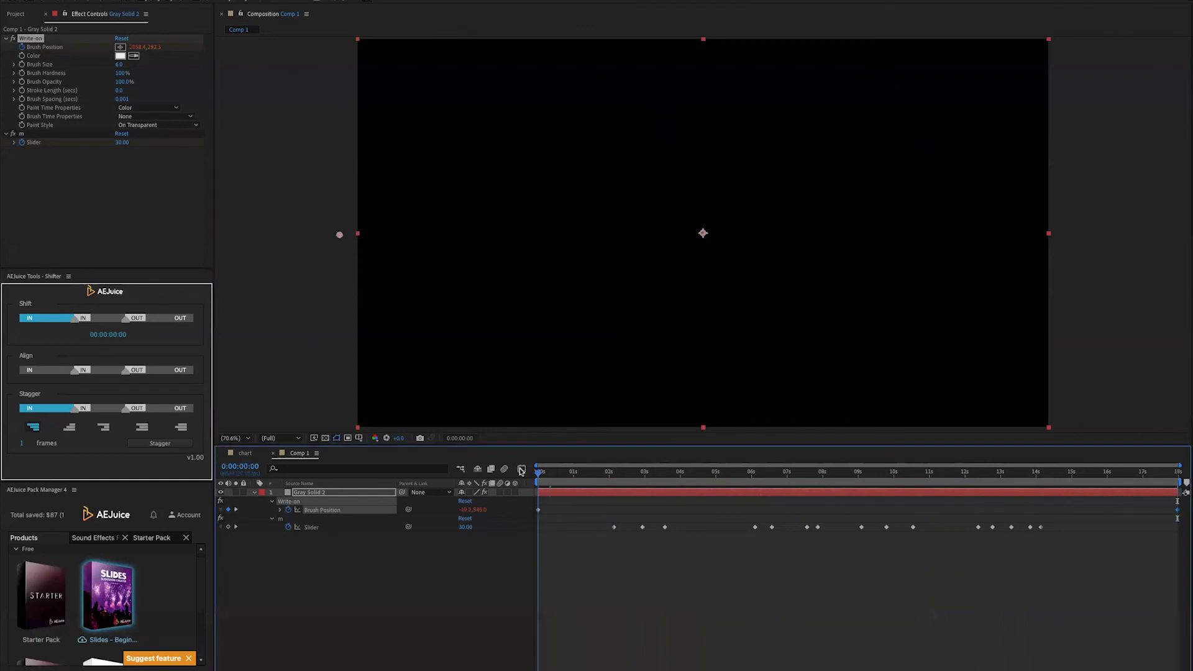
pyautogui.moveTo(340, 236); pyautogui.dragTo(328, 341)
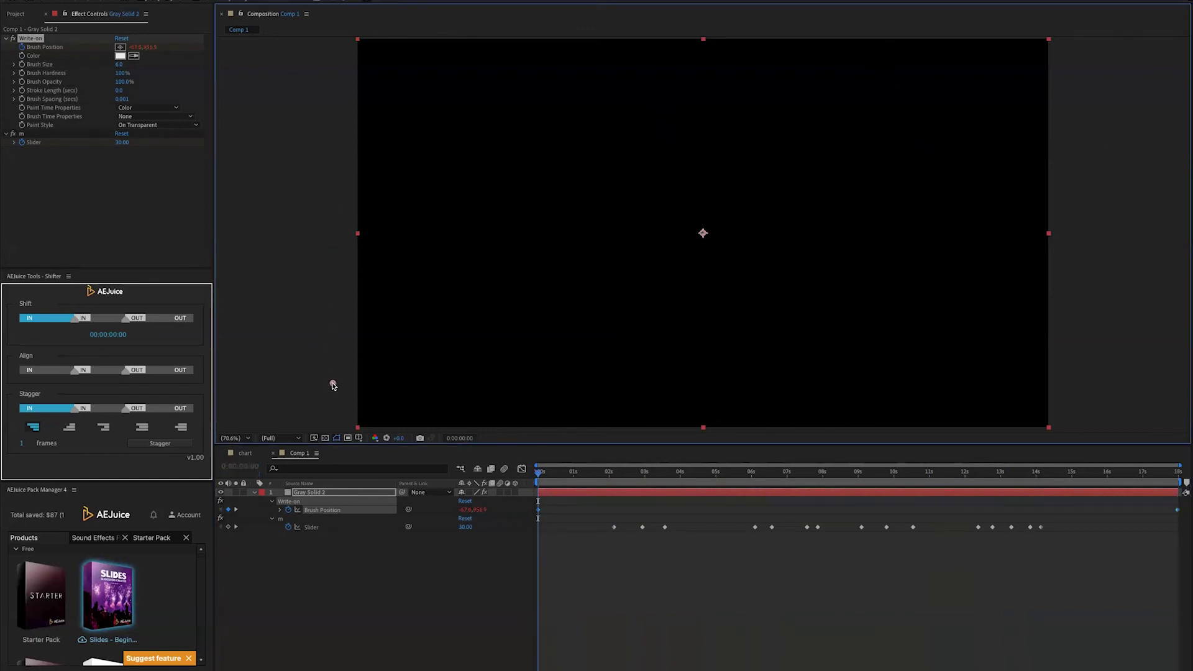
pyautogui.moveTo(333, 385); pyautogui.dragTo(335, 386)
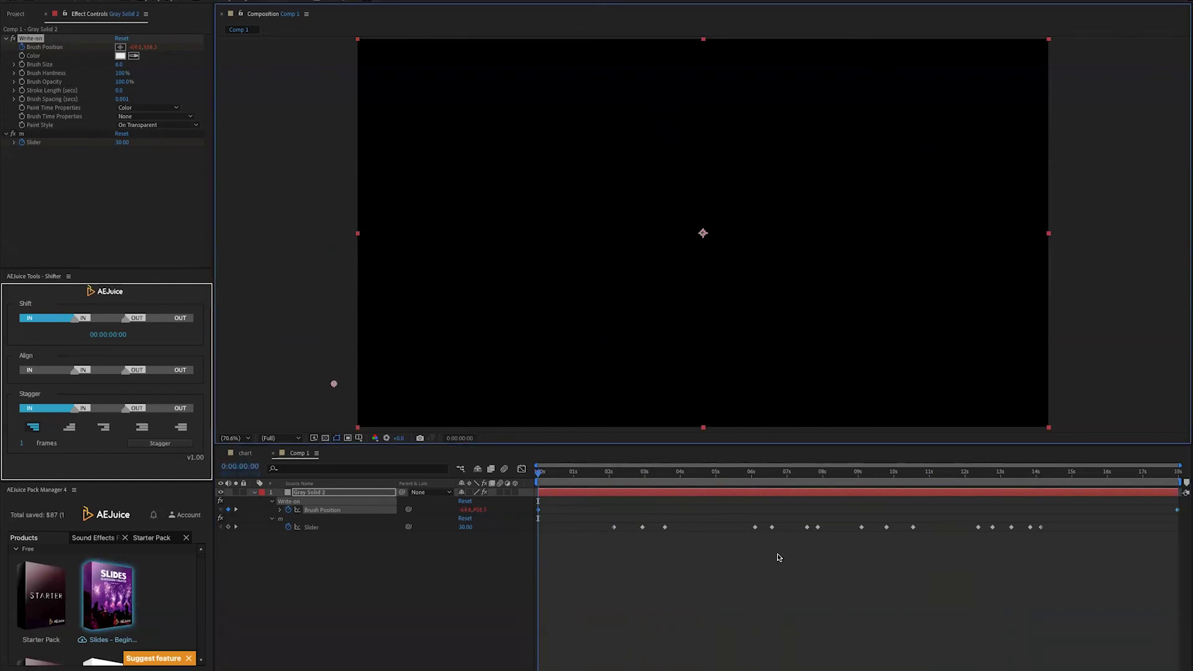
pyautogui.click(540, 474)
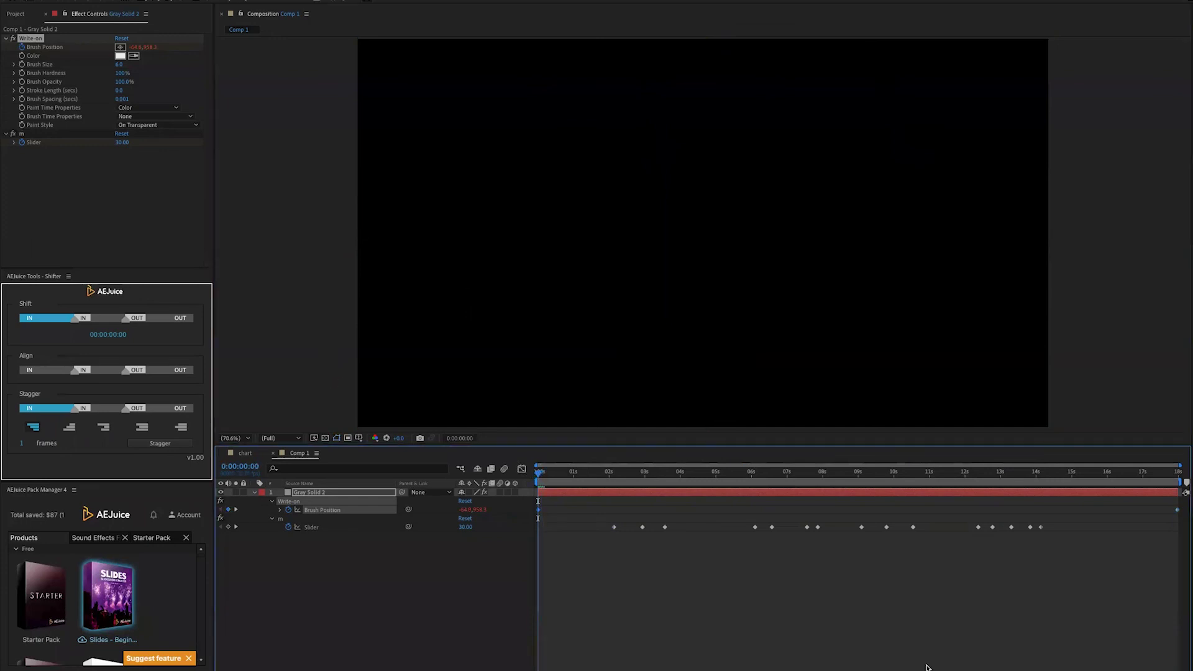
pyautogui.press('space')
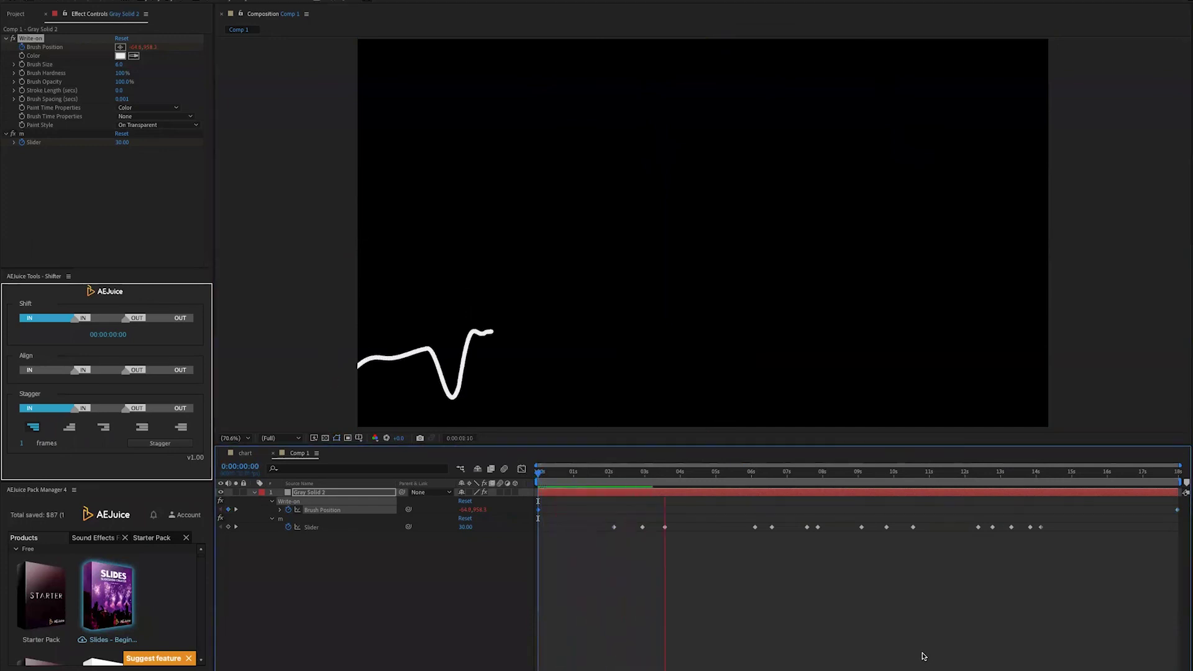